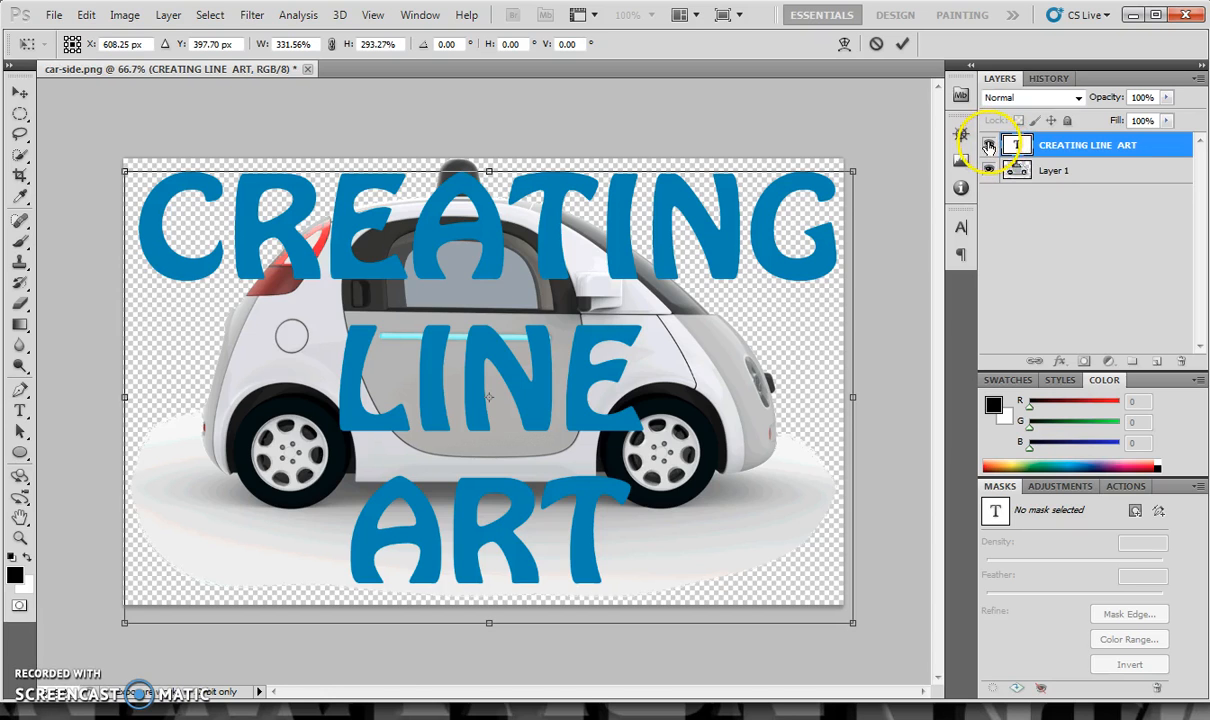
Hide the CREATING LINE ART text layer and make two duplicates of Layer 1
left_click(988, 147)
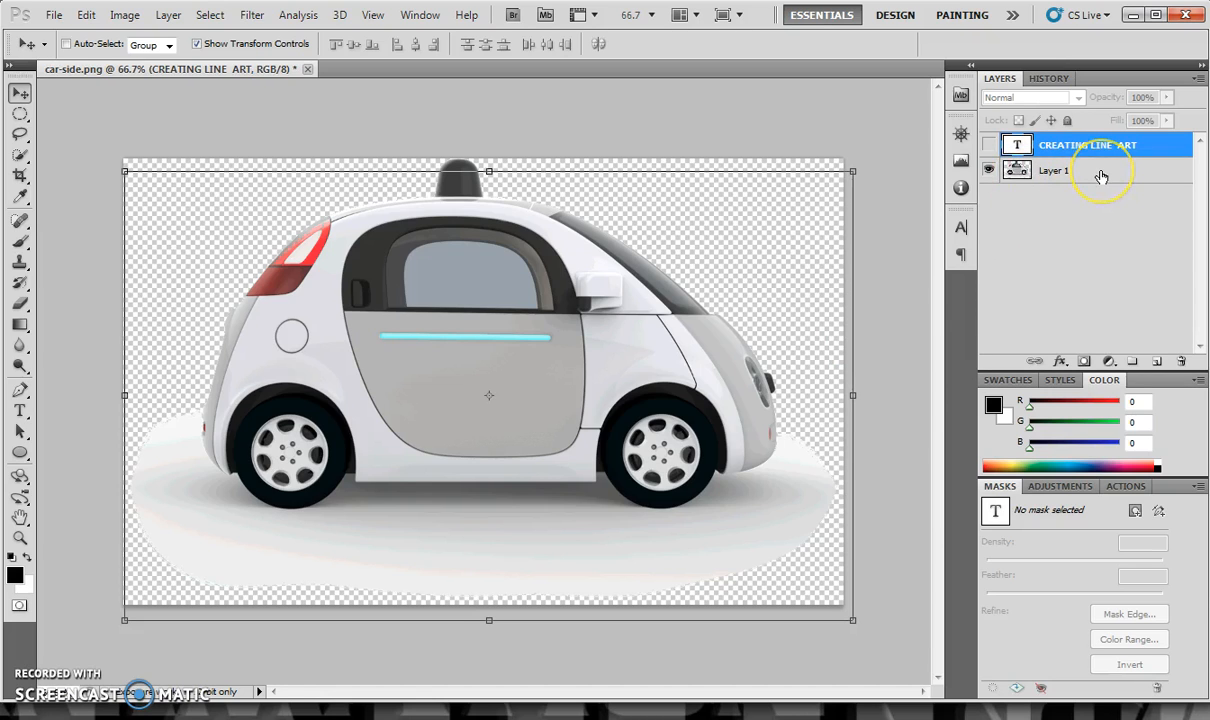
left_click_drag(1101, 176, 1158, 365)
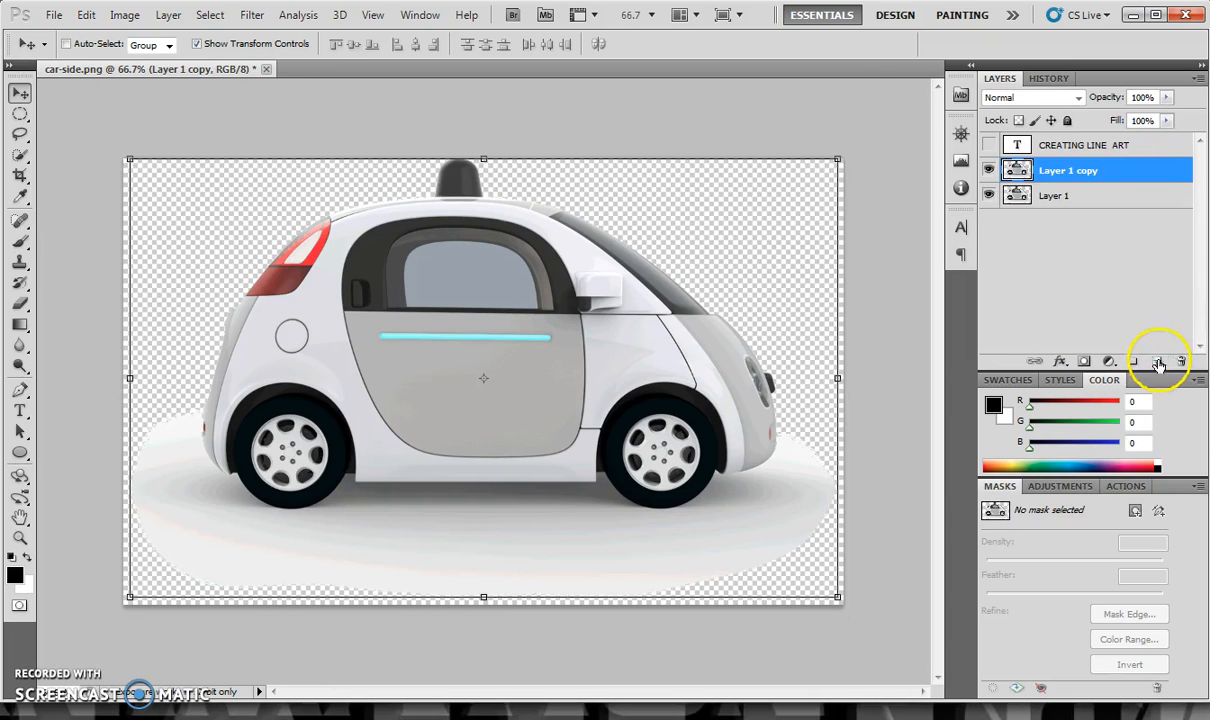
left_click_drag(1141, 177, 1156, 360)
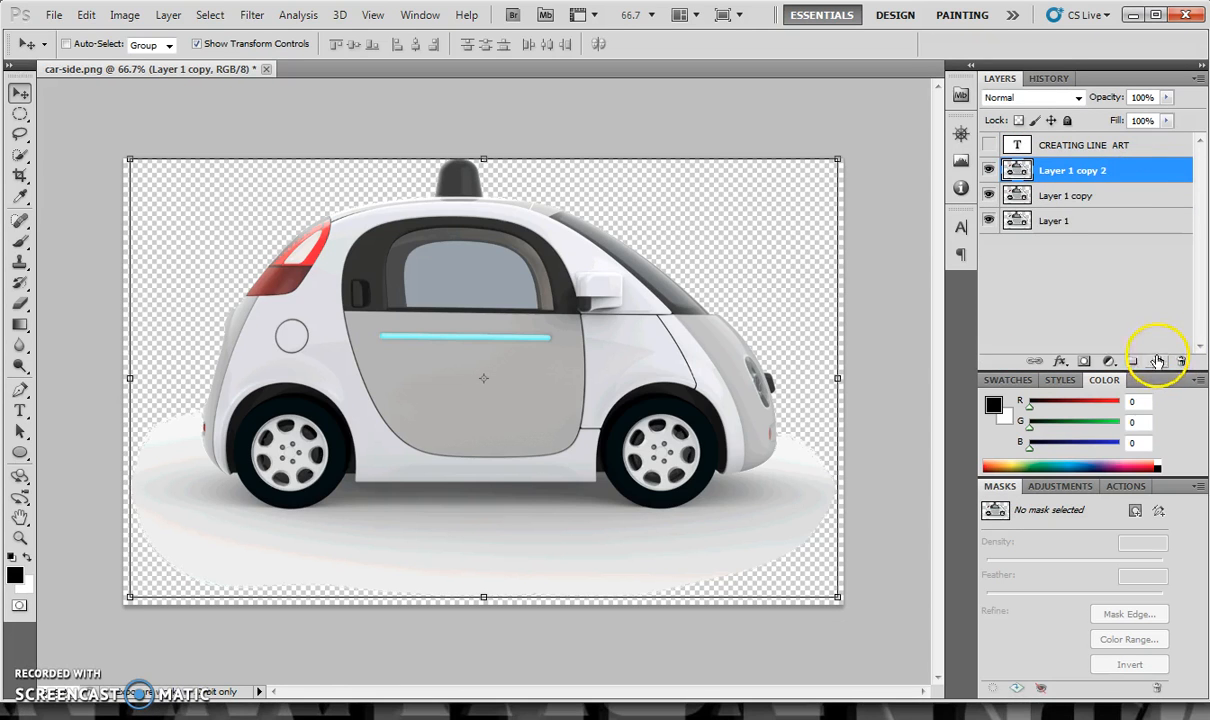
Rename the uppermost duplicate of the car layer as Threshold
double_click(1067, 173)
type("Threshold")
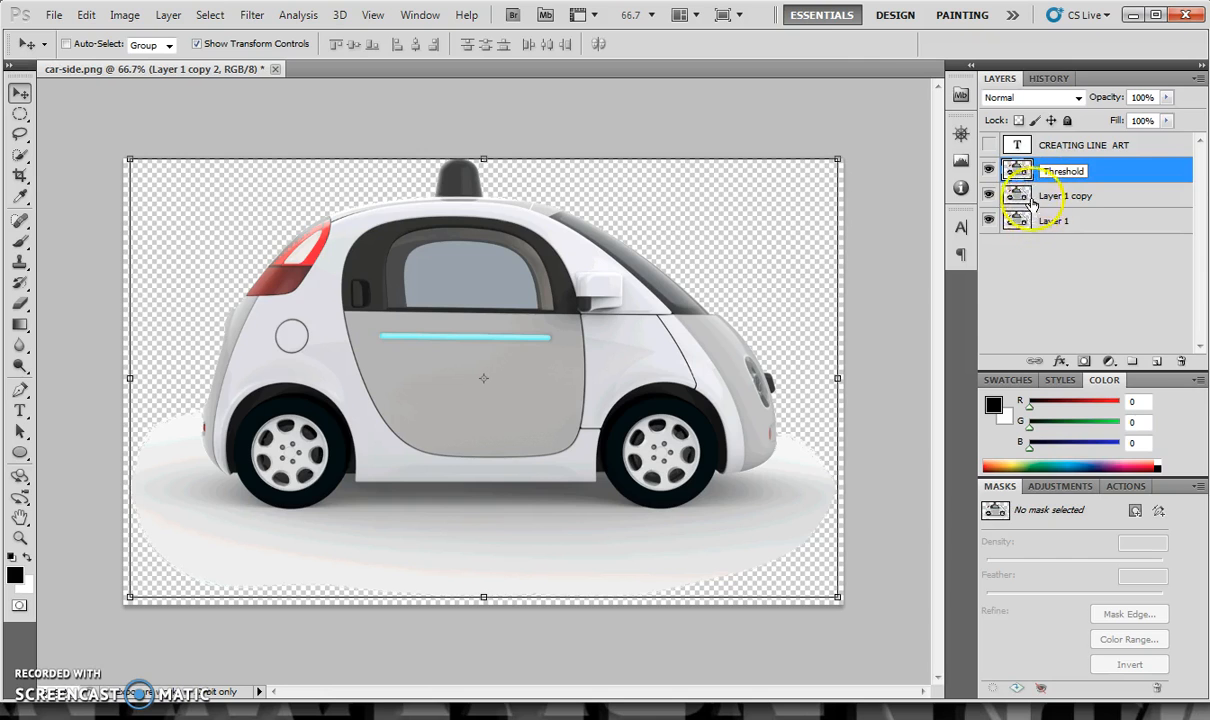
key("Return")
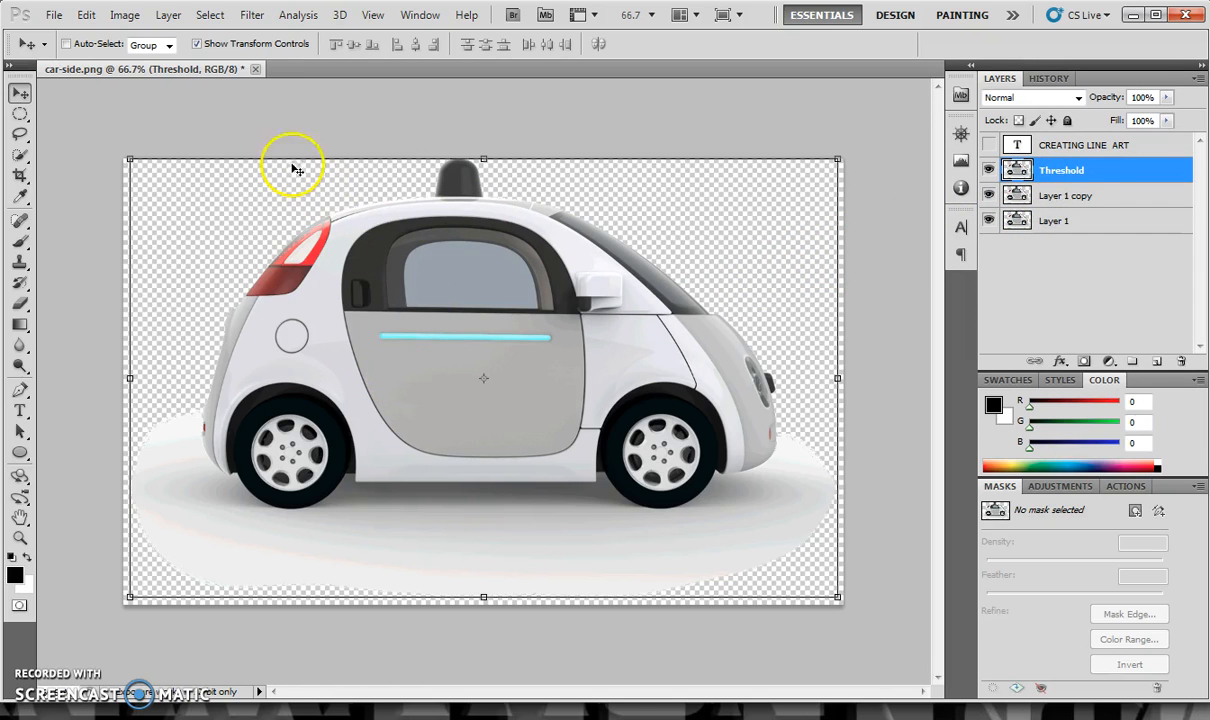
Apply a Threshold adjustment with a level of 149 to the Threshold layer
left_click(127, 17)
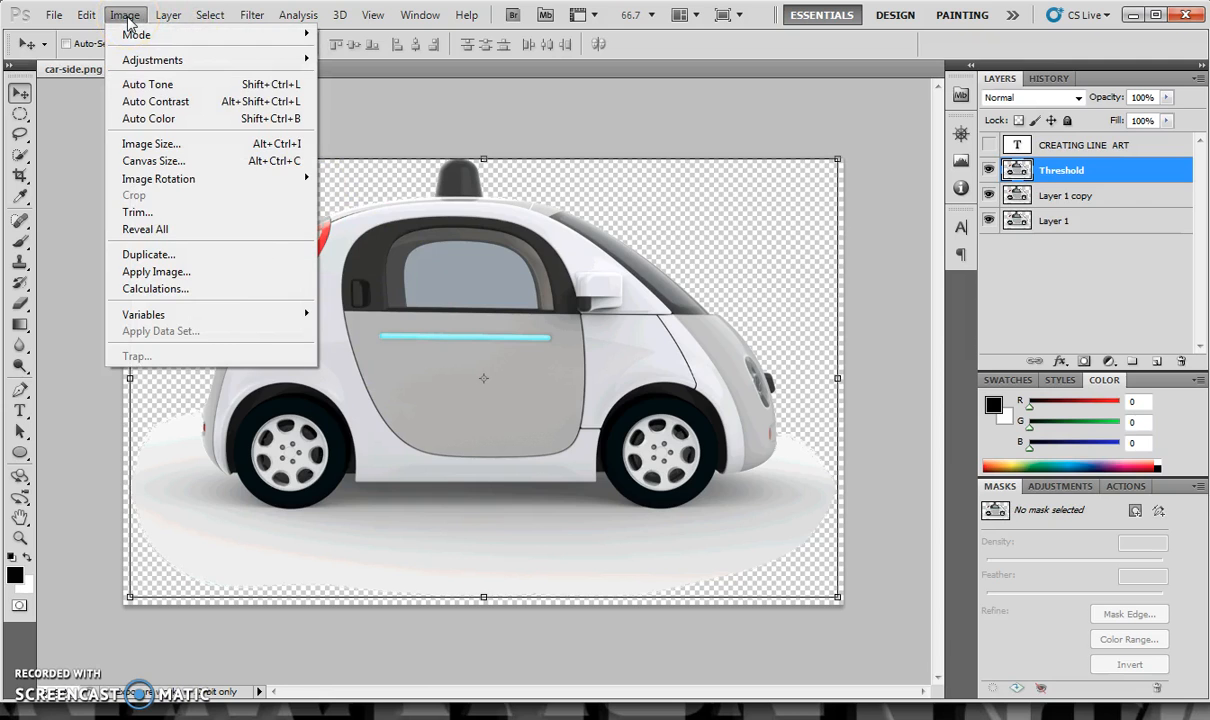
mouse_move(138, 60)
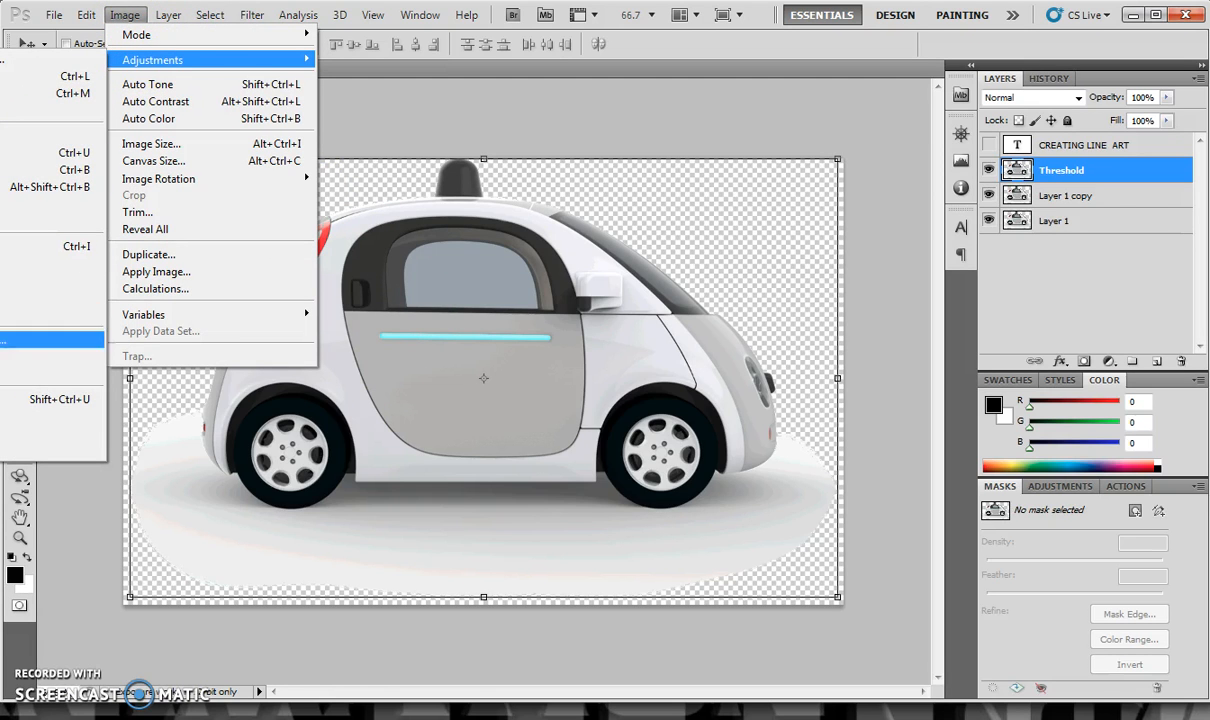
left_click(50, 273)
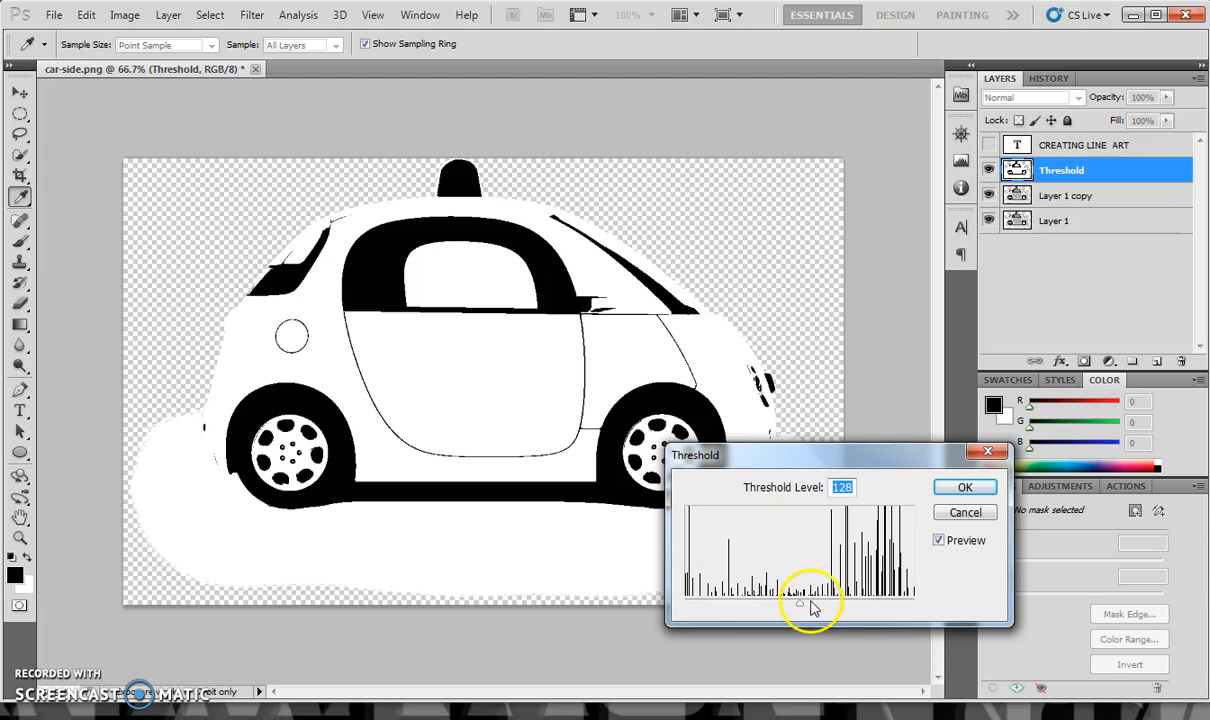
mouse_move(798, 605)
left_mouse_down()
mouse_move(861, 612)
mouse_move(751, 612)
mouse_move(819, 611)
left_mouse_up()
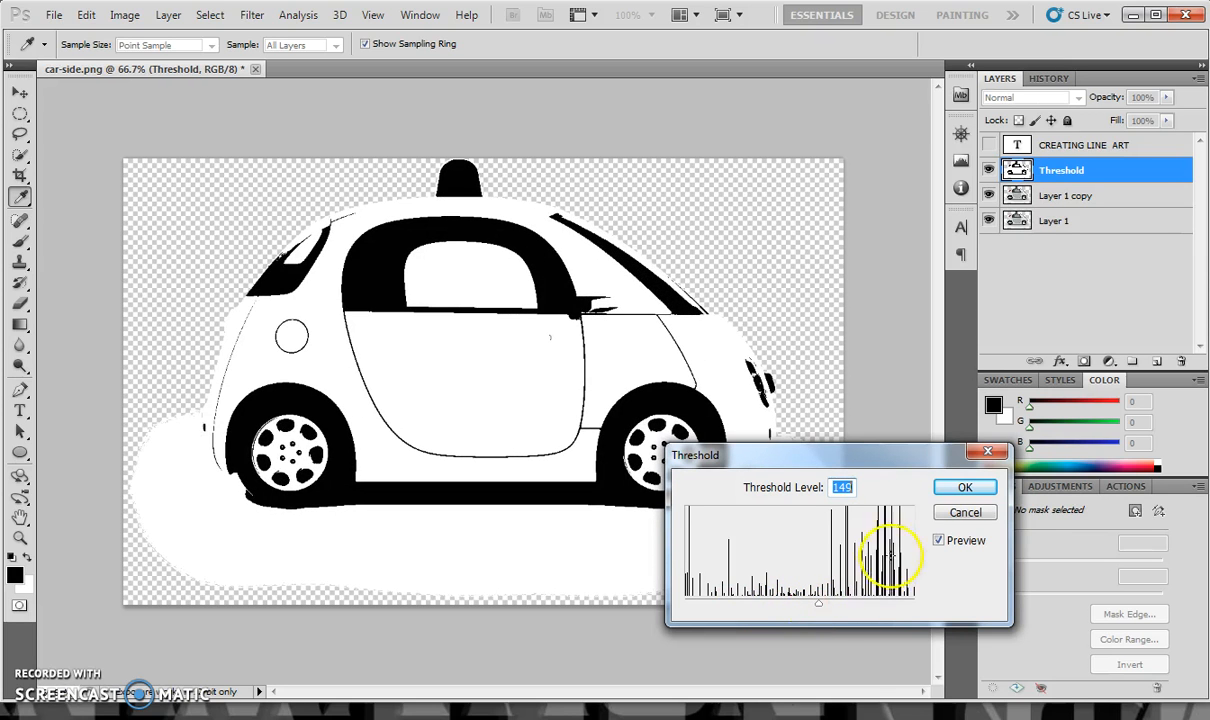
left_click(964, 487)
key("v")
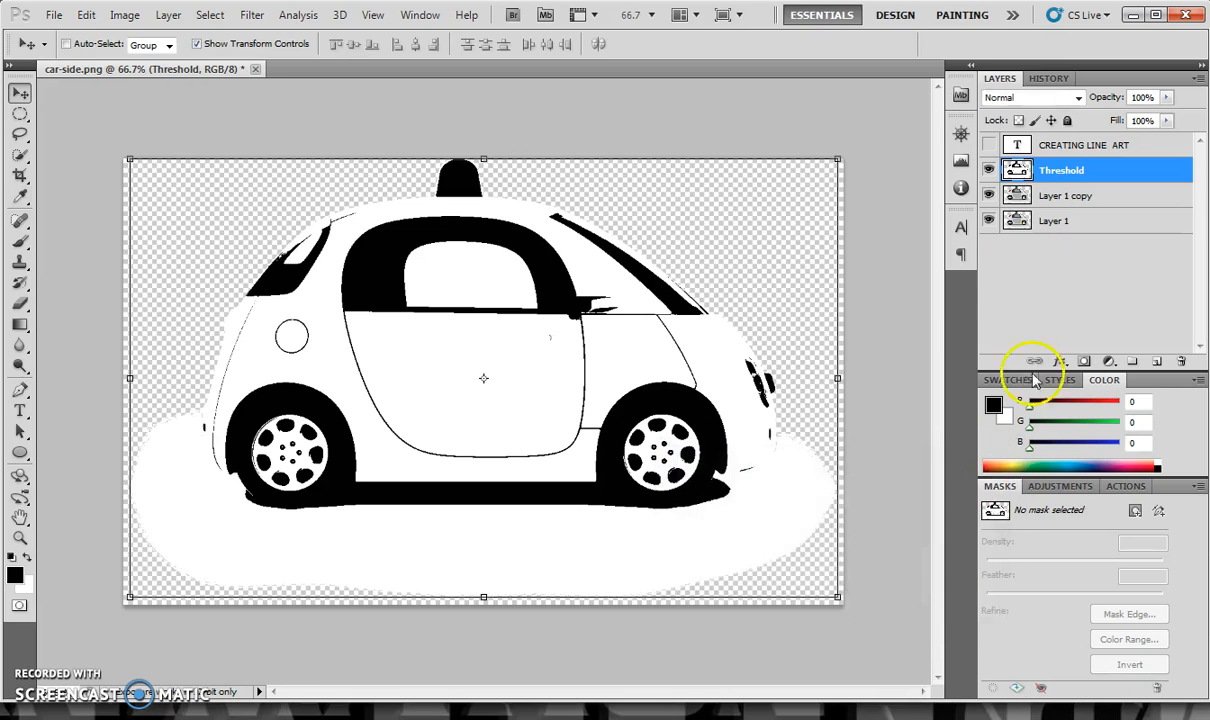
Hide the Threshold layer and rename the Layer 1 copy below it as Smart Blur
left_click(988, 170)
left_click(1054, 198)
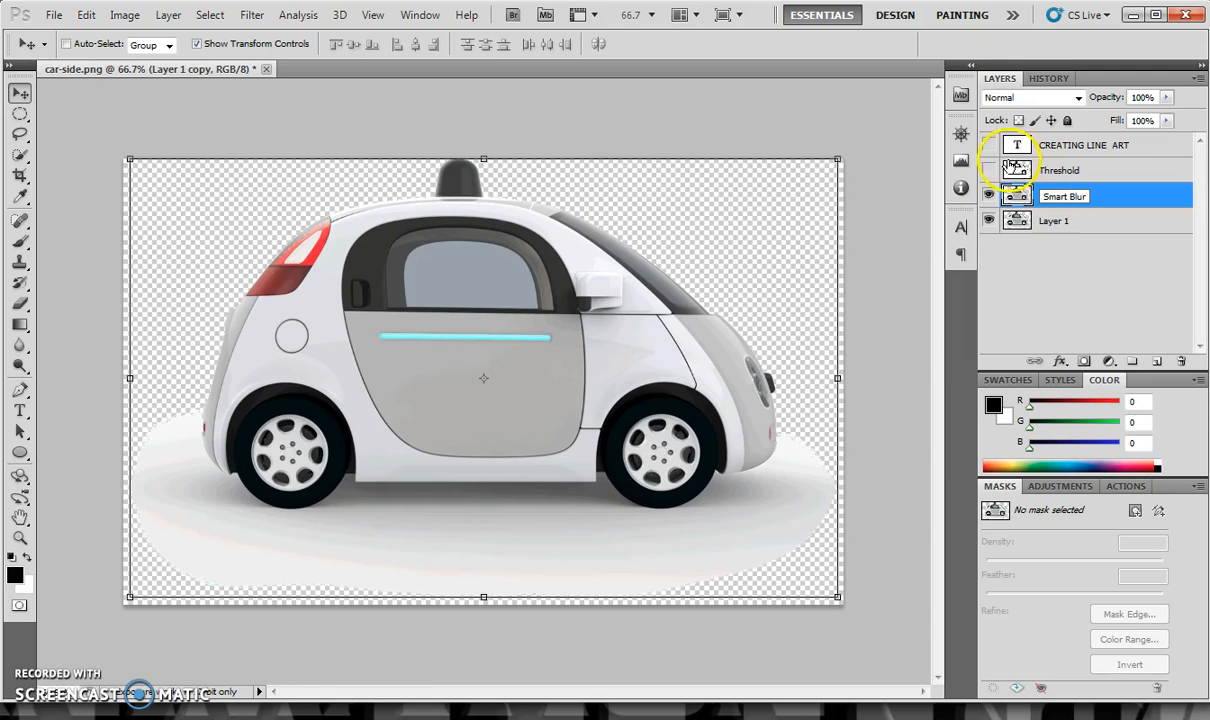
left_click(729, 385)
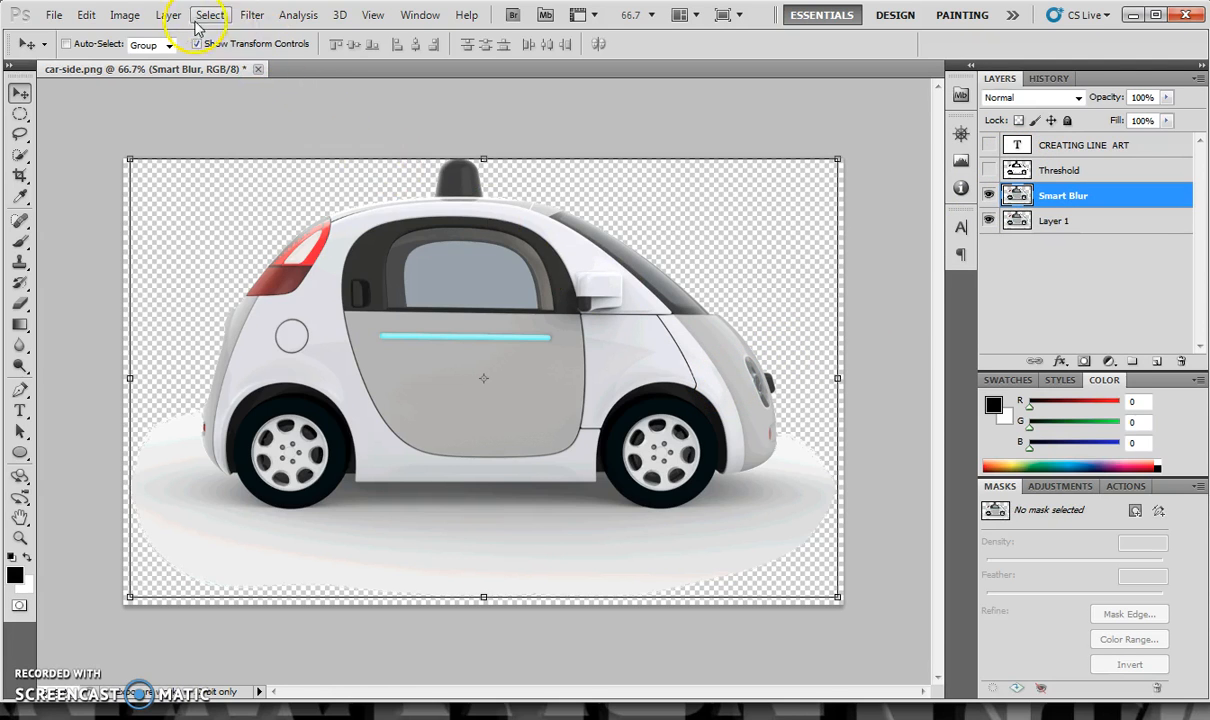
Start the Smart Blur filter on the Smart Blur layer and show the whole car in its preview at 25%
left_click(250, 17)
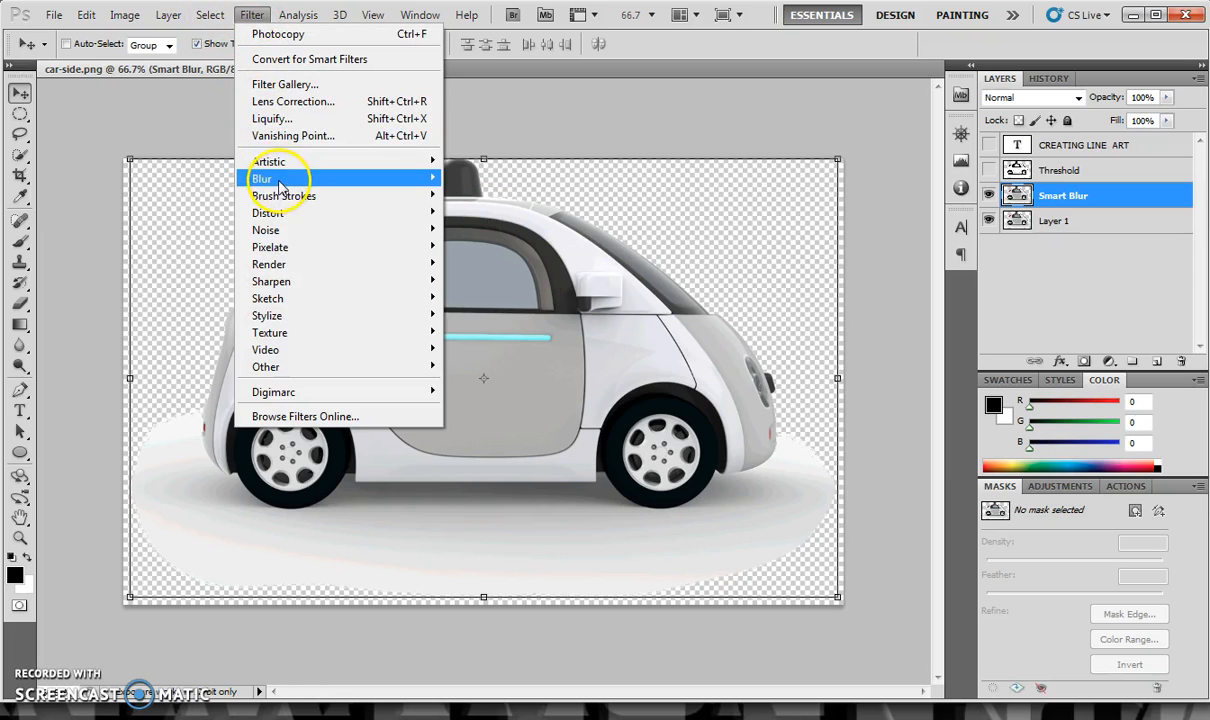
mouse_move(276, 182)
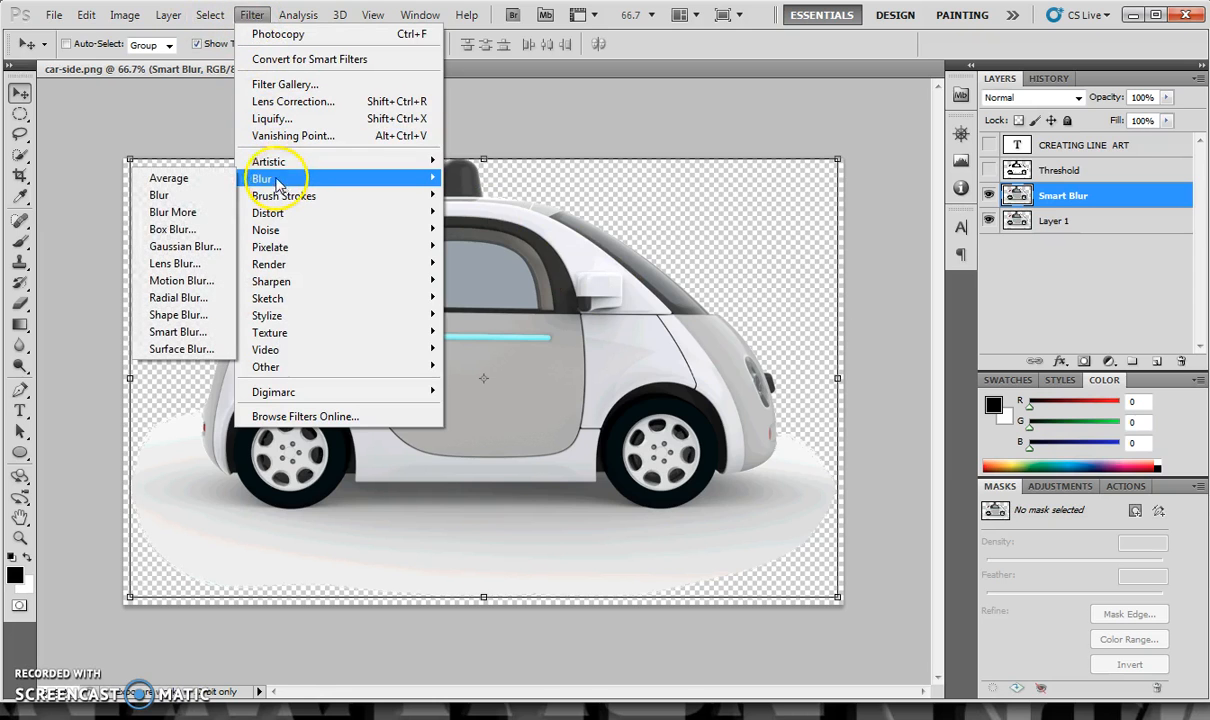
left_click(178, 331)
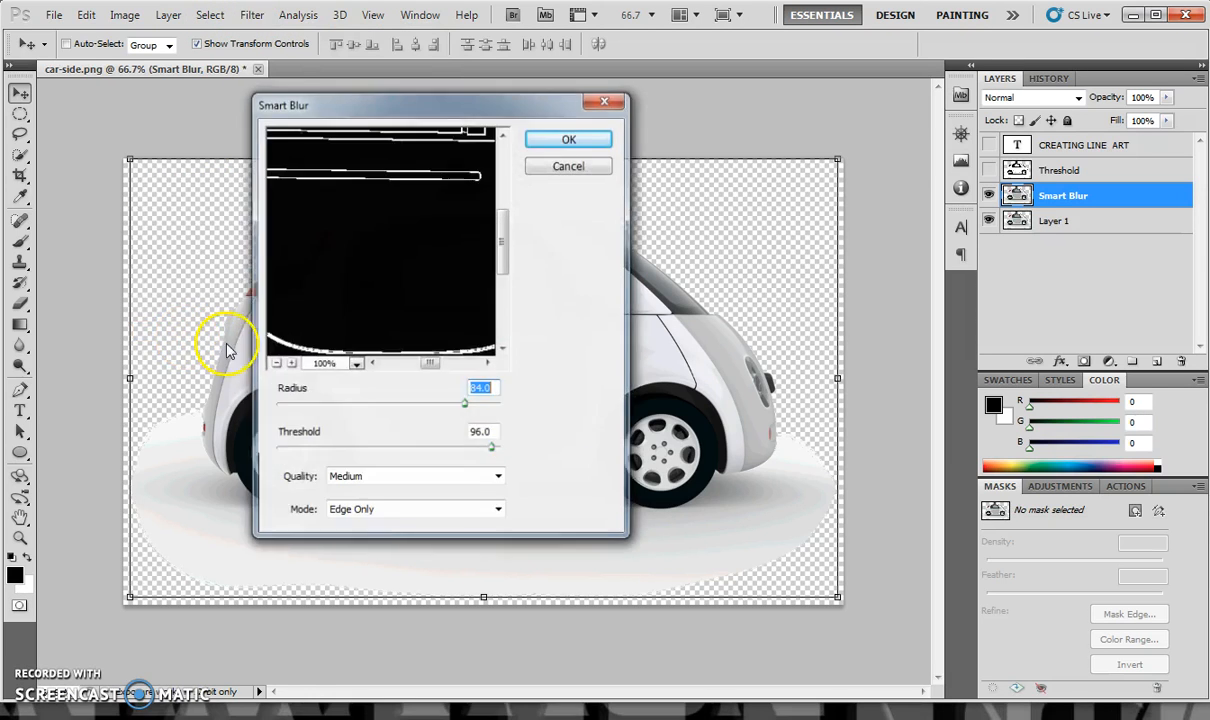
left_click_drag(478, 103, 913, 191)
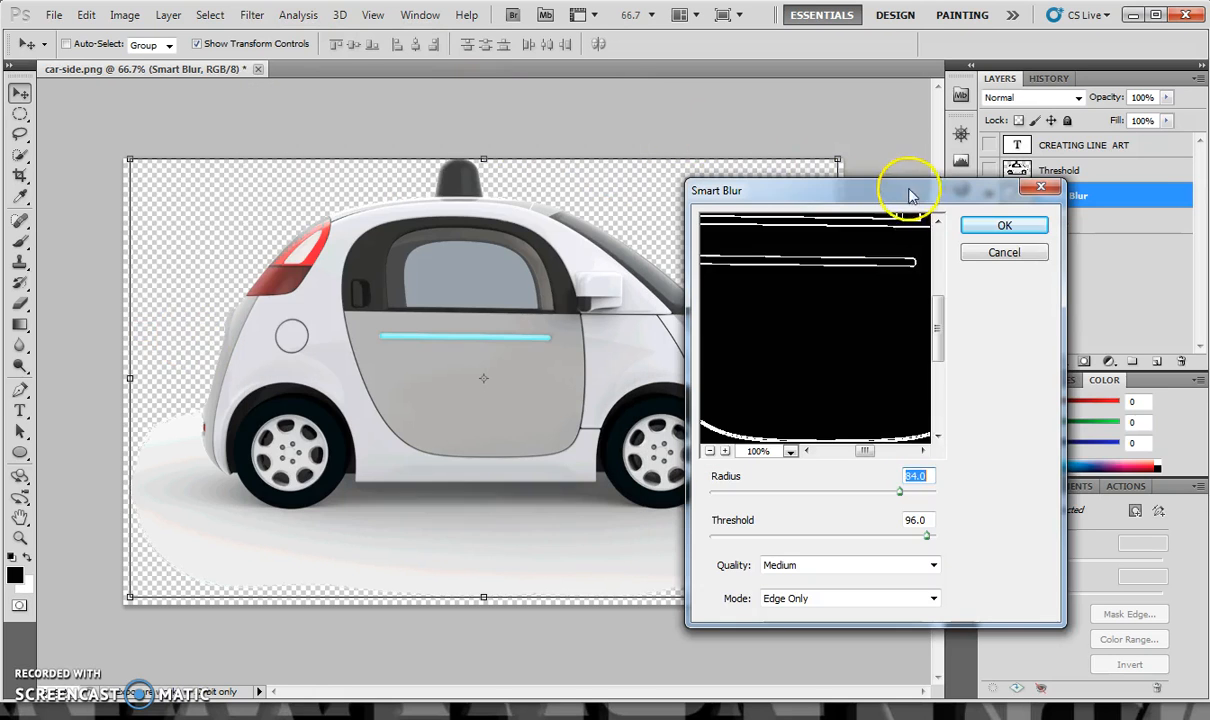
left_click_drag(818, 319, 764, 364)
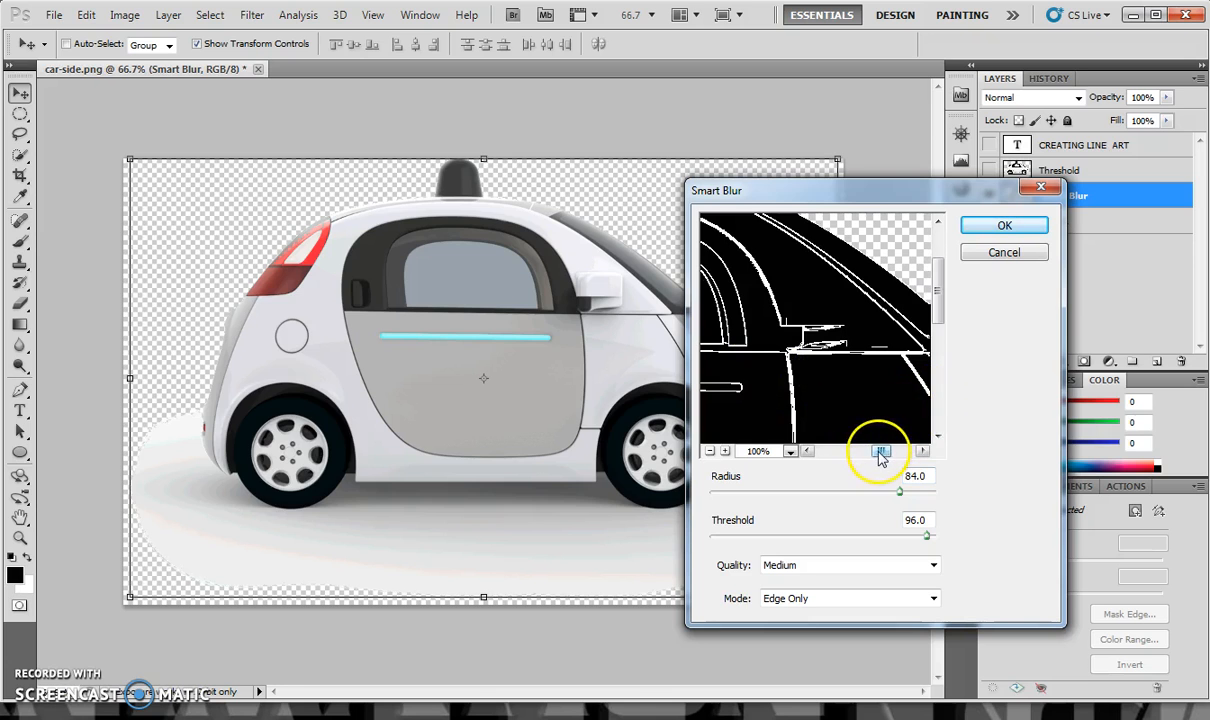
left_click_drag(881, 451, 884, 451)
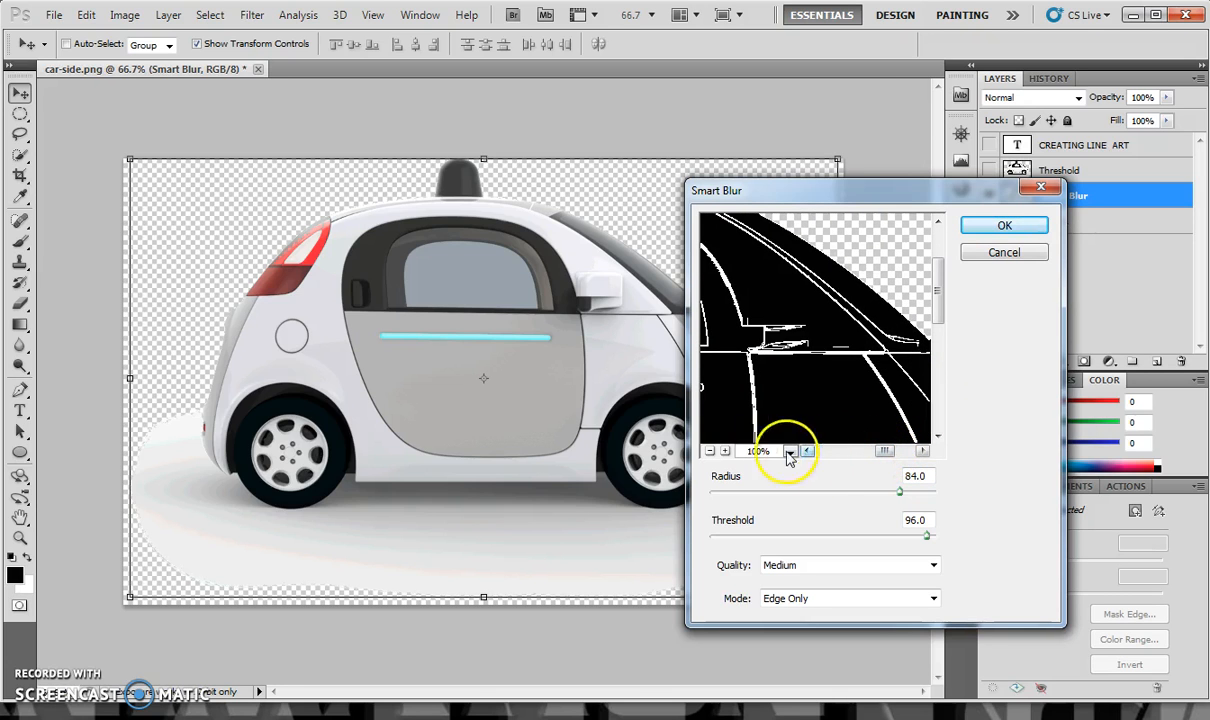
left_click(709, 451)
left_click_drag(854, 348, 872, 362)
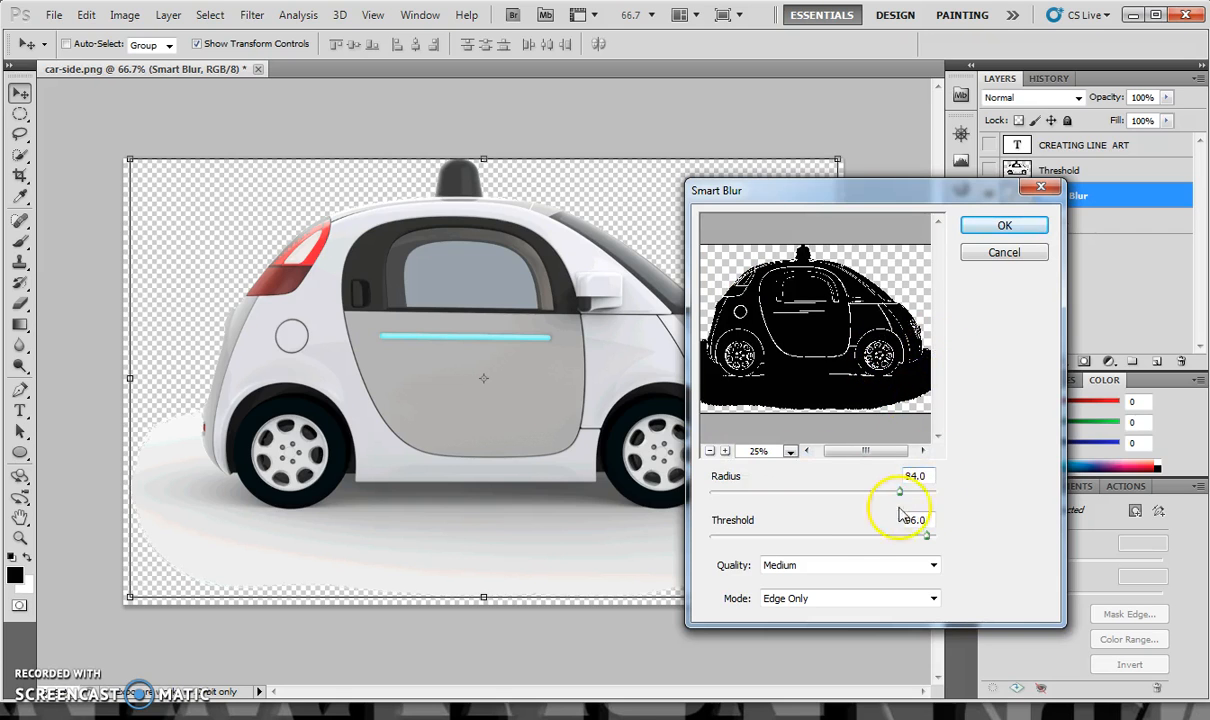
Set the Smart Blur radius to 90.0, compare the Normal mode with Edge Only, keep Edge Only, and set the quality to High
mouse_move(899, 491)
left_mouse_down()
mouse_move(873, 498)
mouse_move(913, 503)
left_mouse_up()
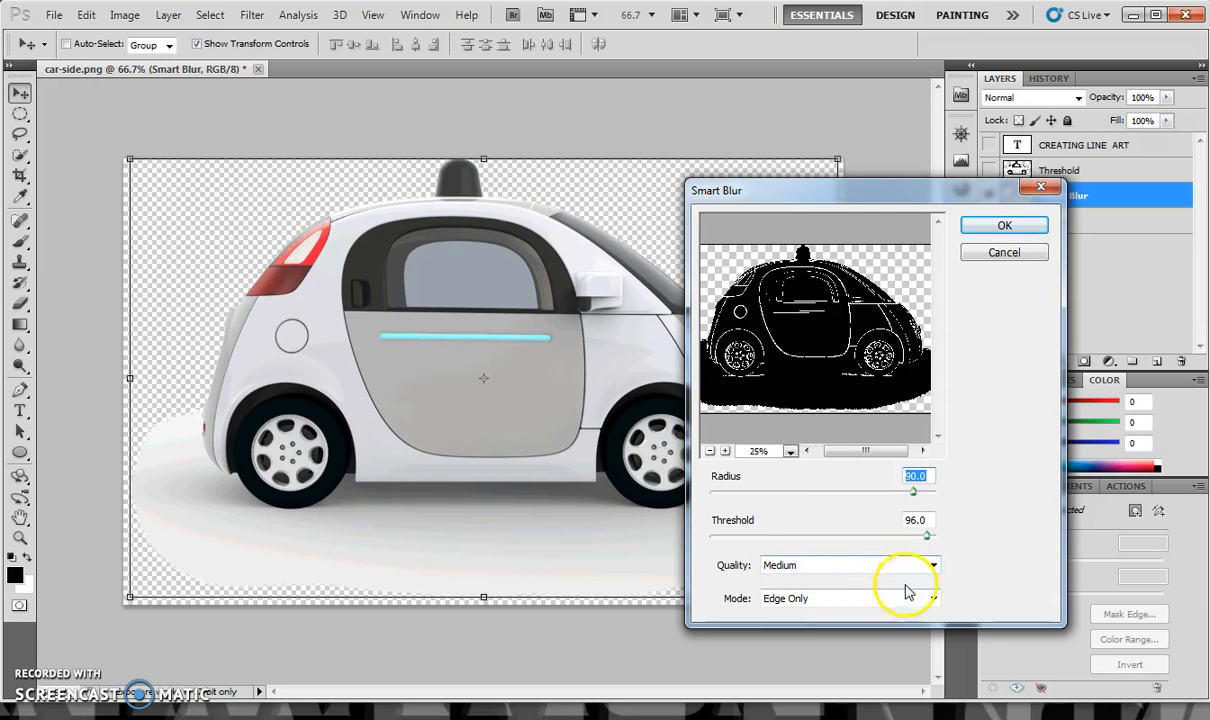
left_click(836, 600)
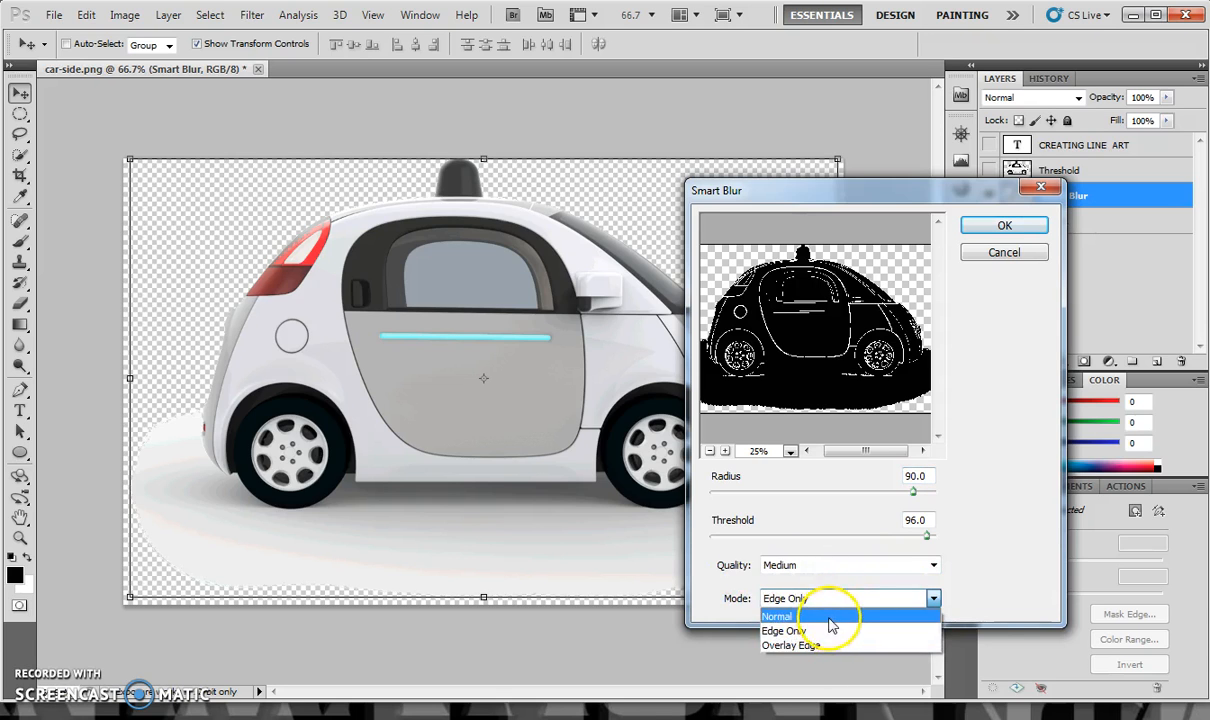
left_click(834, 610)
left_click(842, 598)
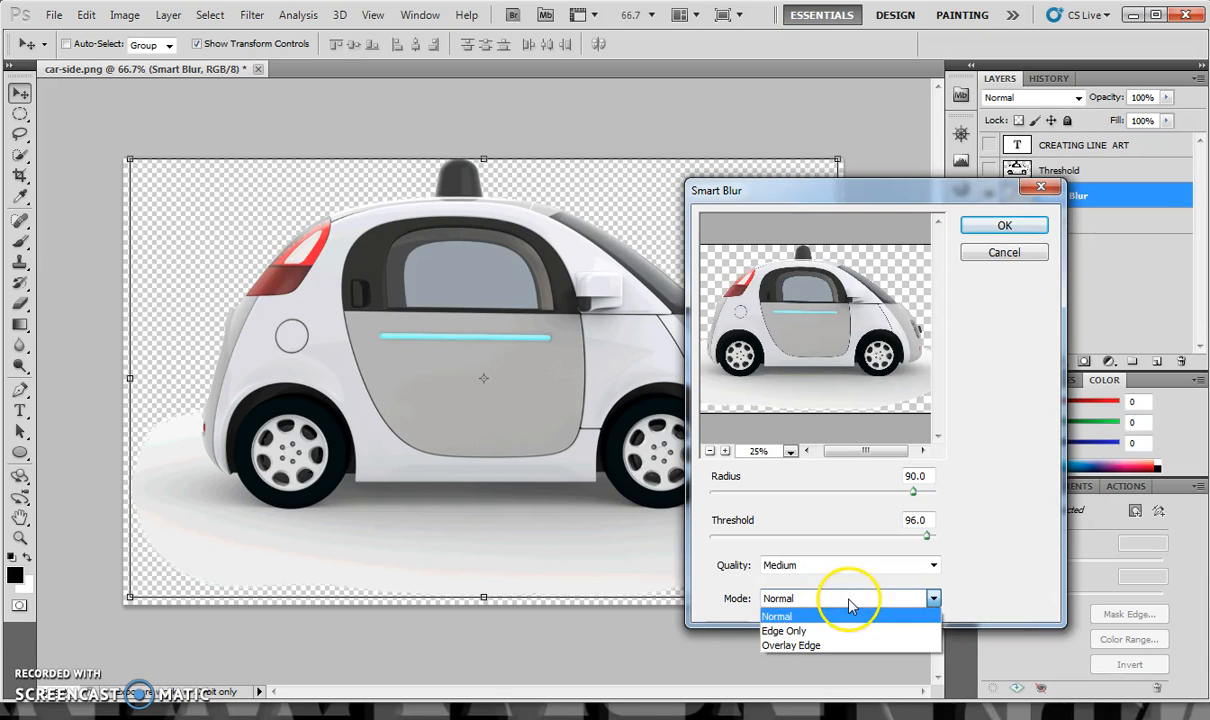
left_click(840, 631)
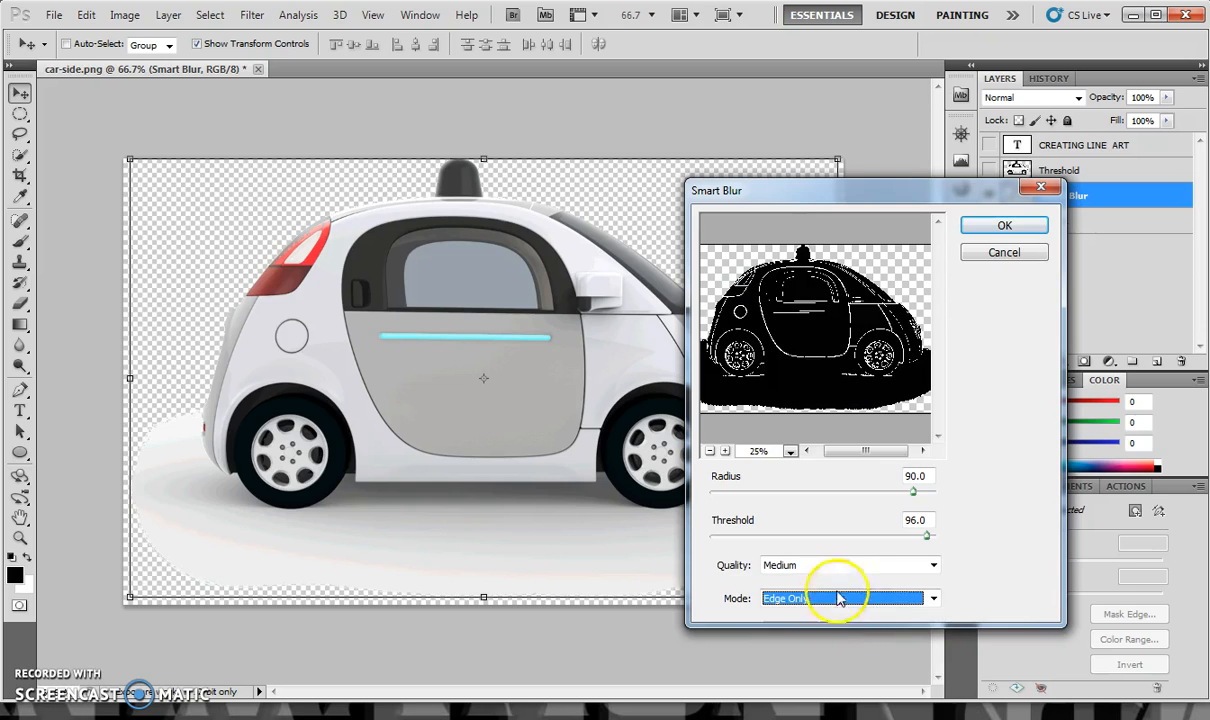
left_click(931, 566)
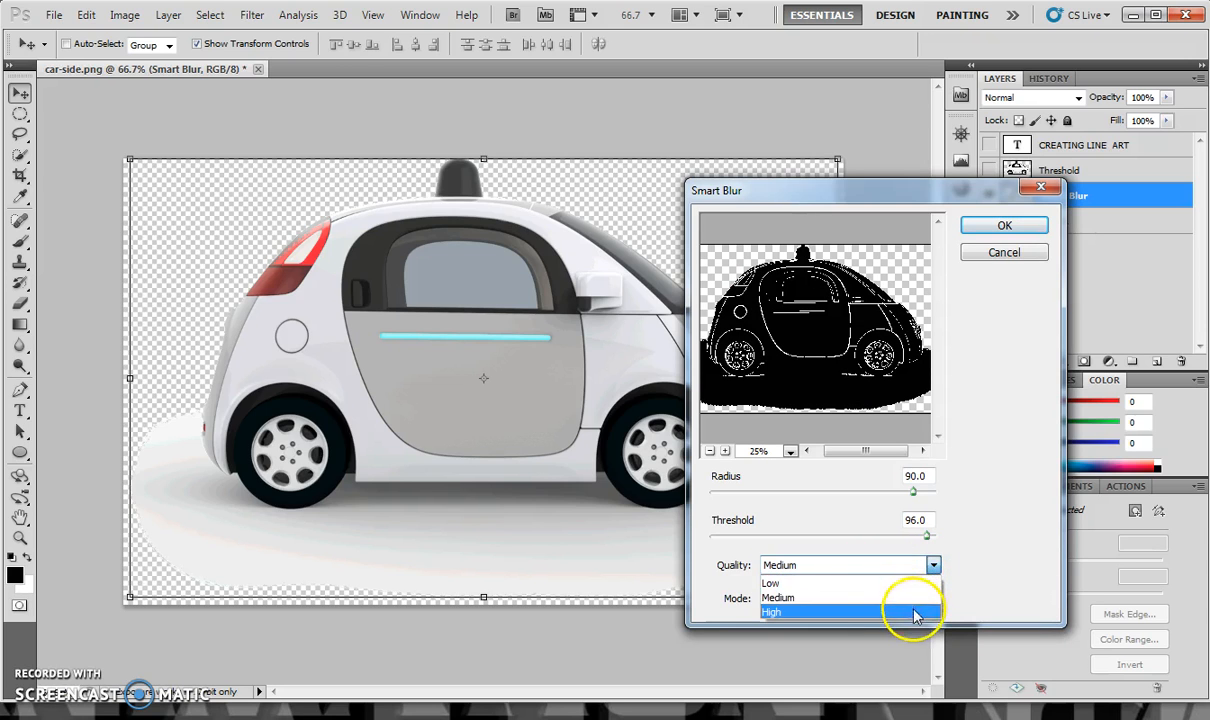
left_click(912, 612)
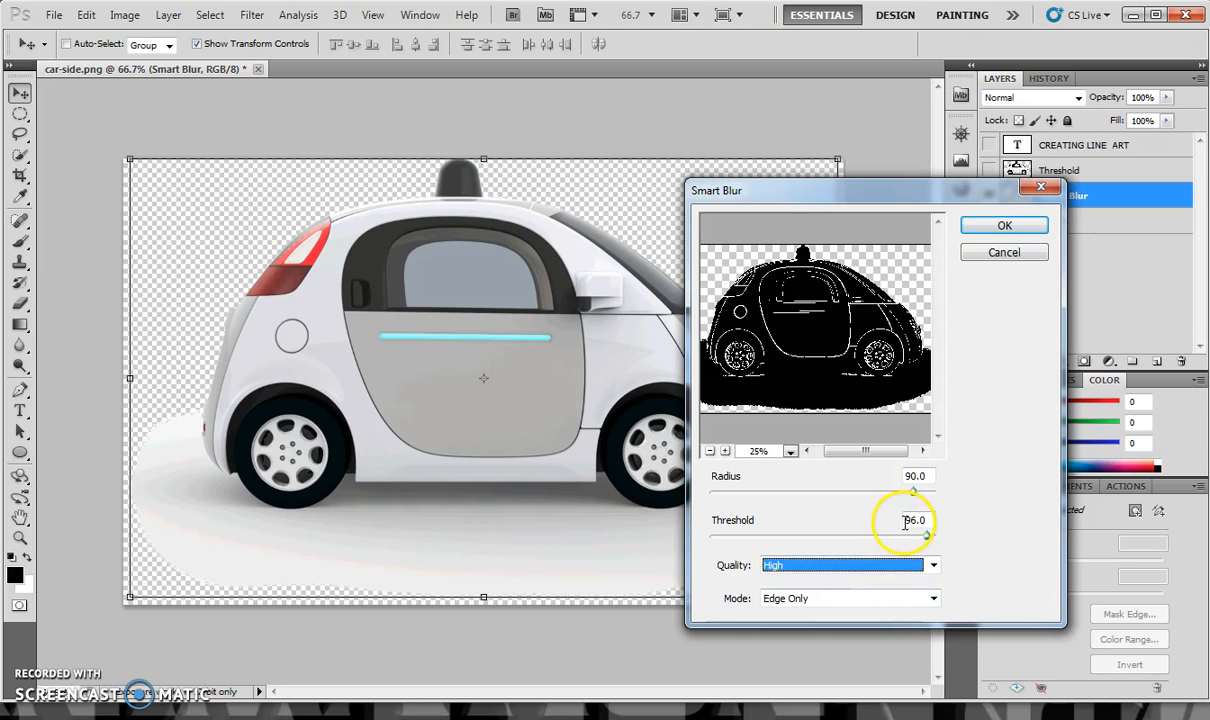
Try a Smart Blur threshold of 81.9 and a radius of 75.9, checking the edges in the preview at 100%
left_click_drag(929, 537, 897, 541)
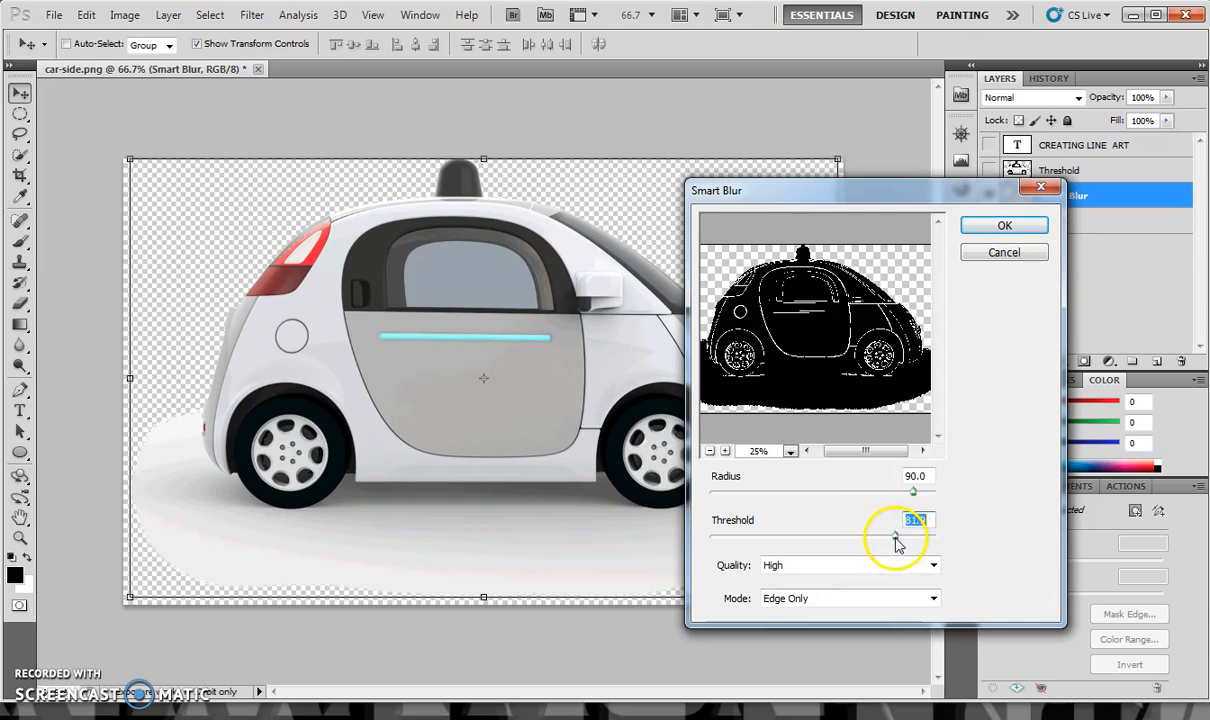
left_click_drag(913, 492, 882, 492)
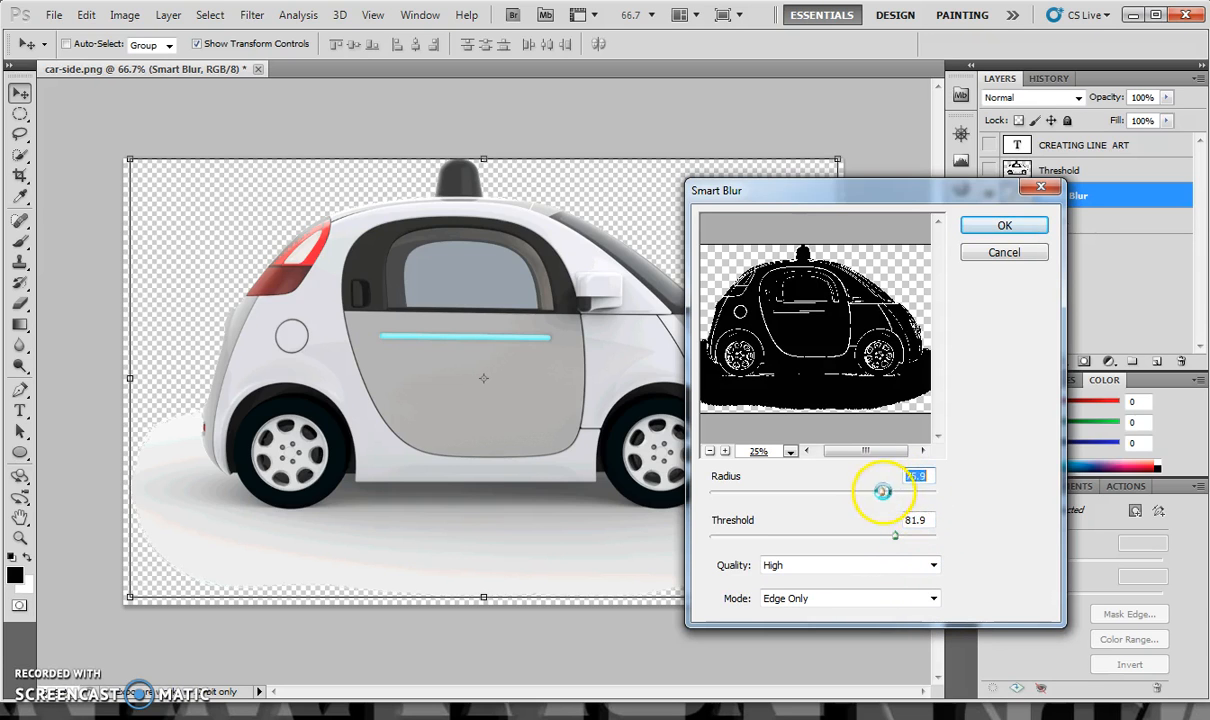
left_click(791, 453)
left_click(781, 266)
left_click_drag(778, 270, 831, 427)
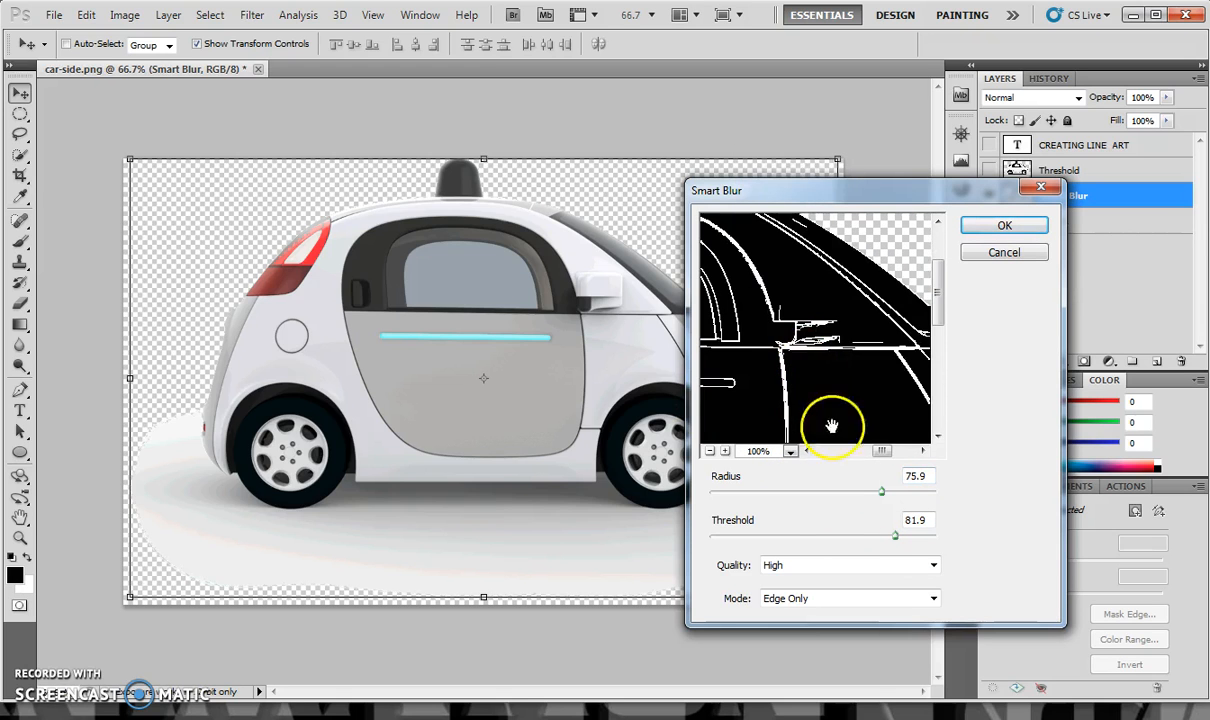
Set the Smart Blur radius to 92.8 and the threshold to 78.3, and apply the filter
left_click_drag(886, 494, 920, 496)
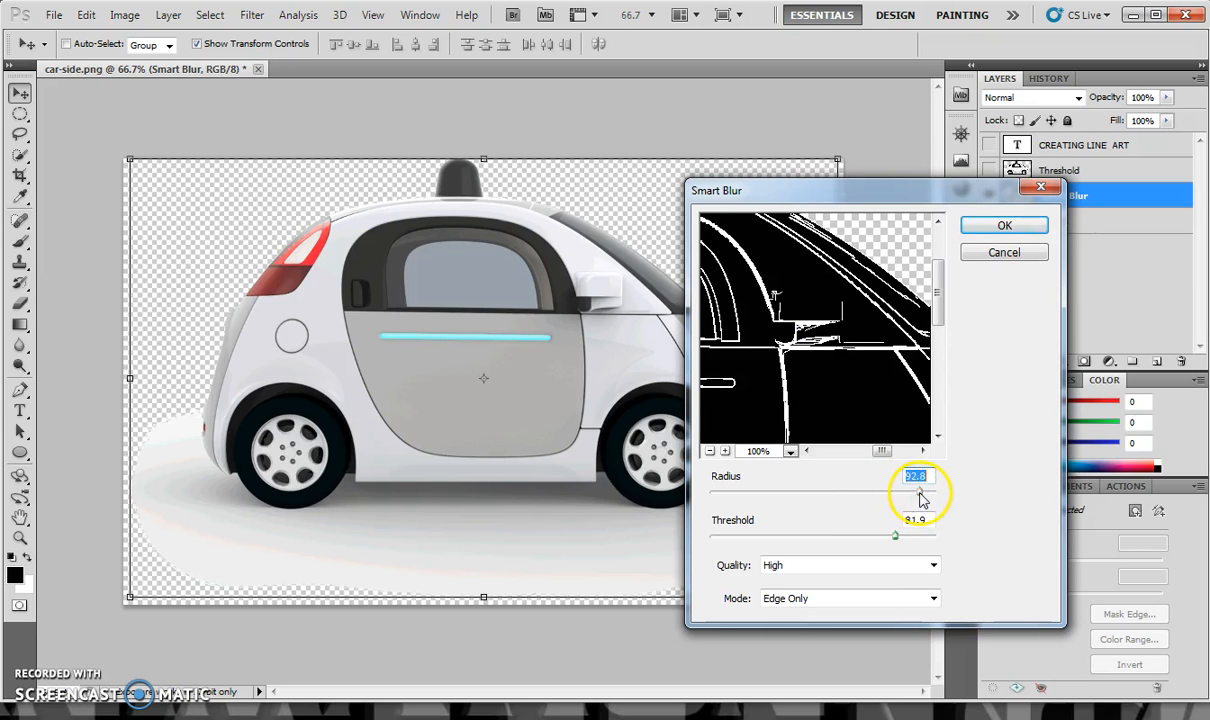
left_click(896, 535)
left_click_drag(898, 541, 920, 540)
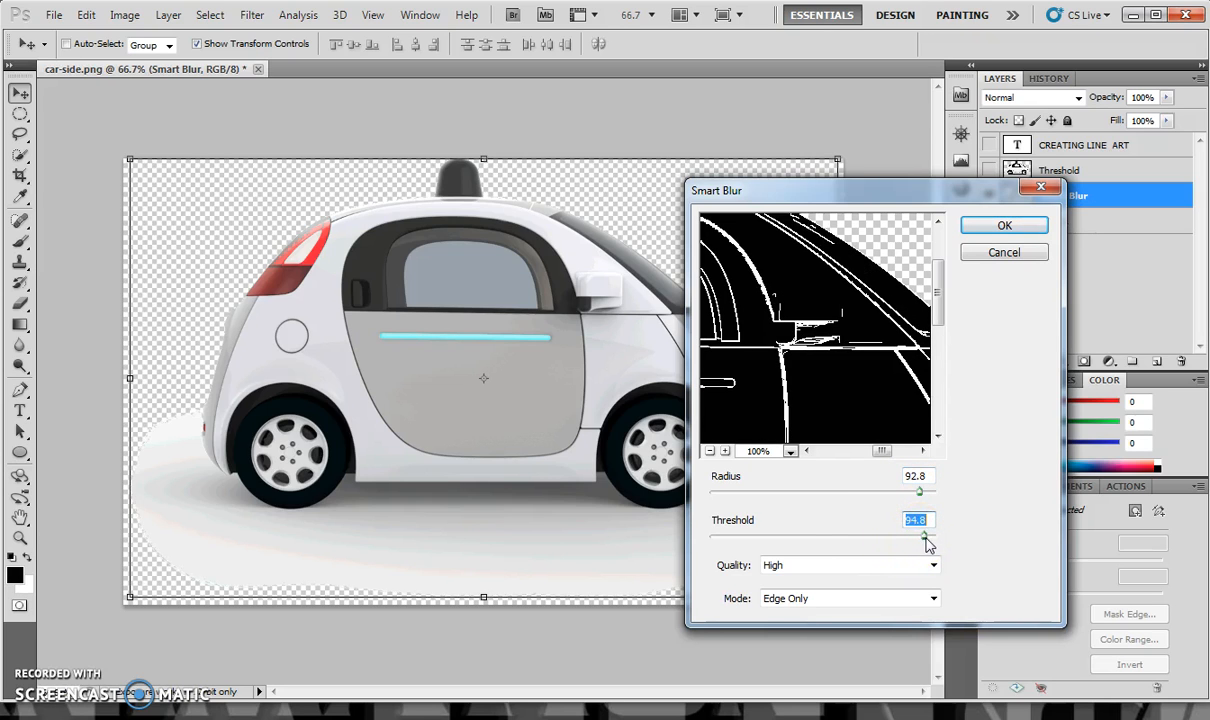
left_click_drag(921, 541, 892, 544)
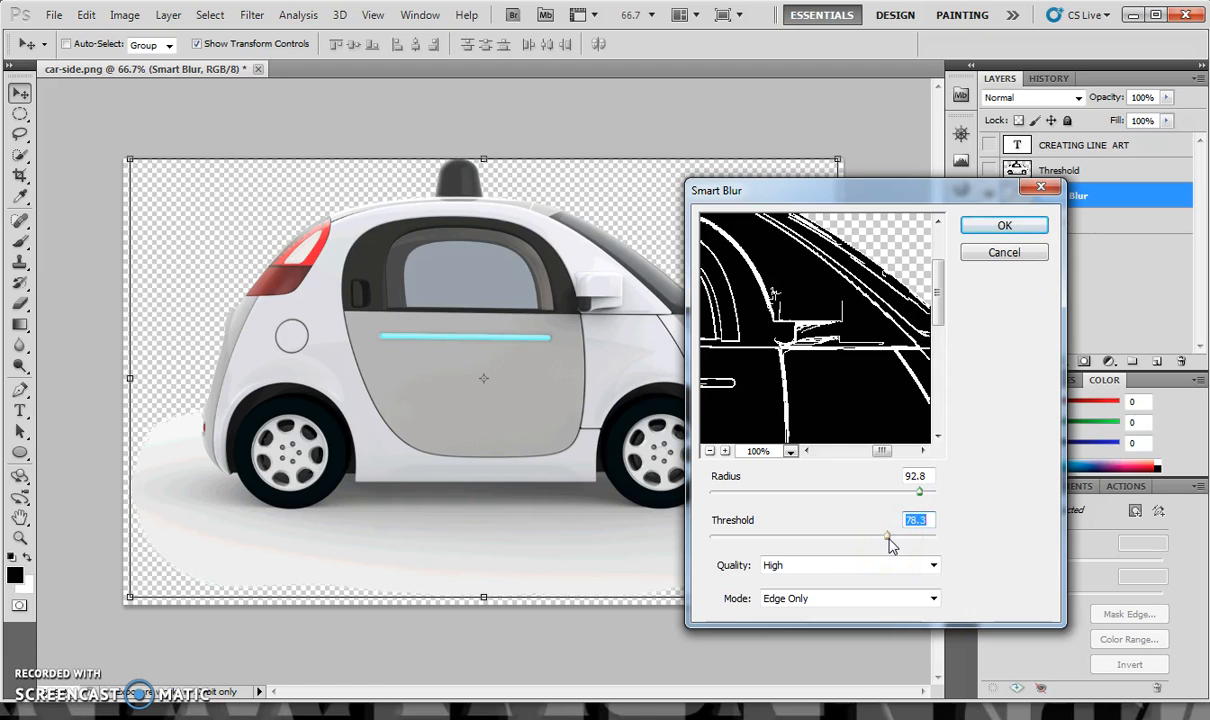
left_click(995, 227)
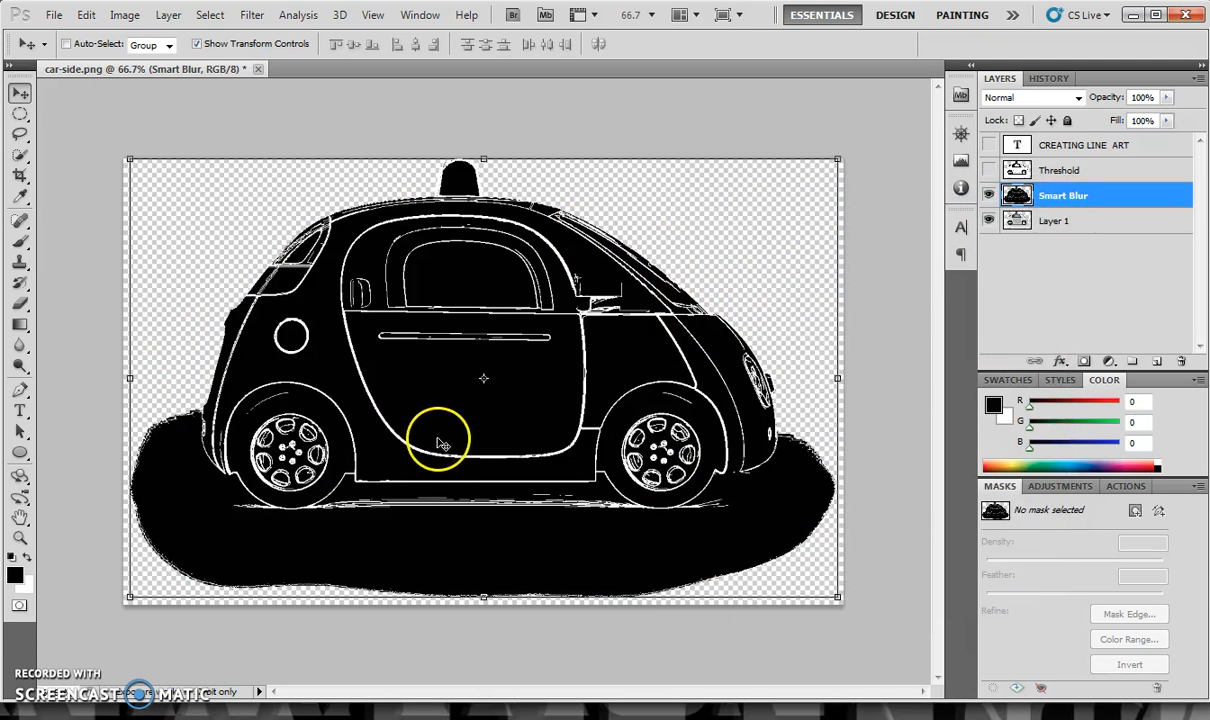
Invert the colours of the Smart Blur layer to get dark lines on white
left_click(125, 16)
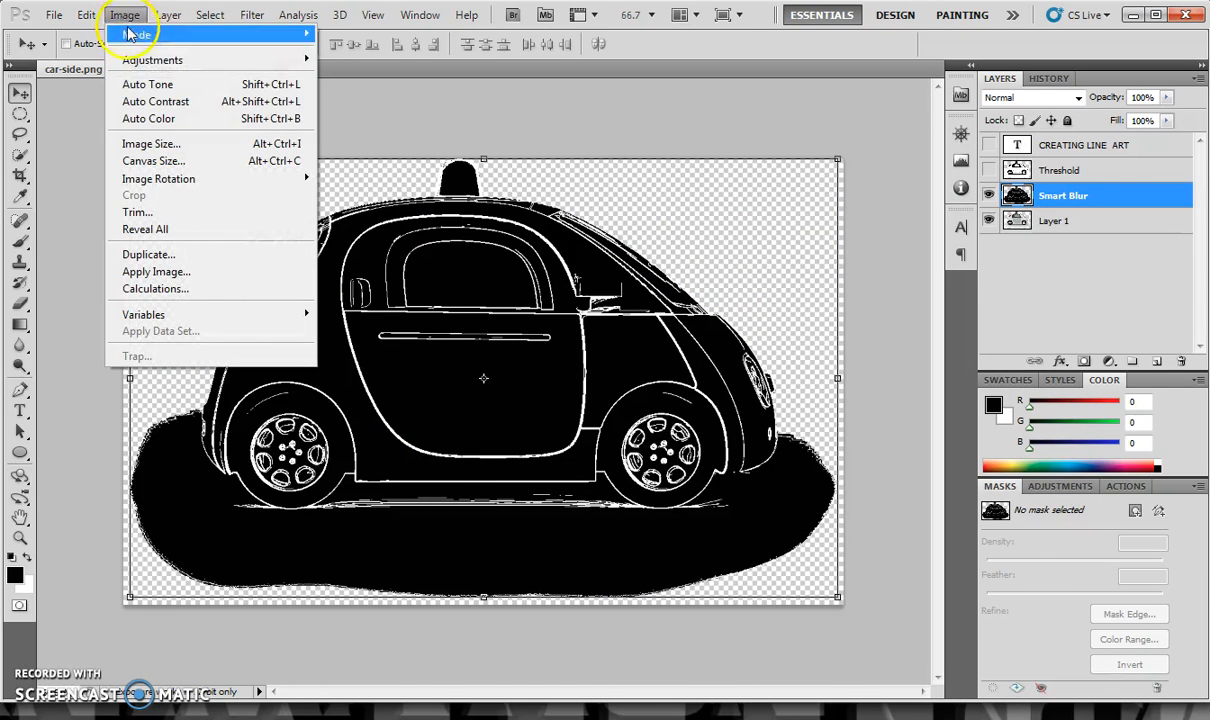
mouse_move(145, 66)
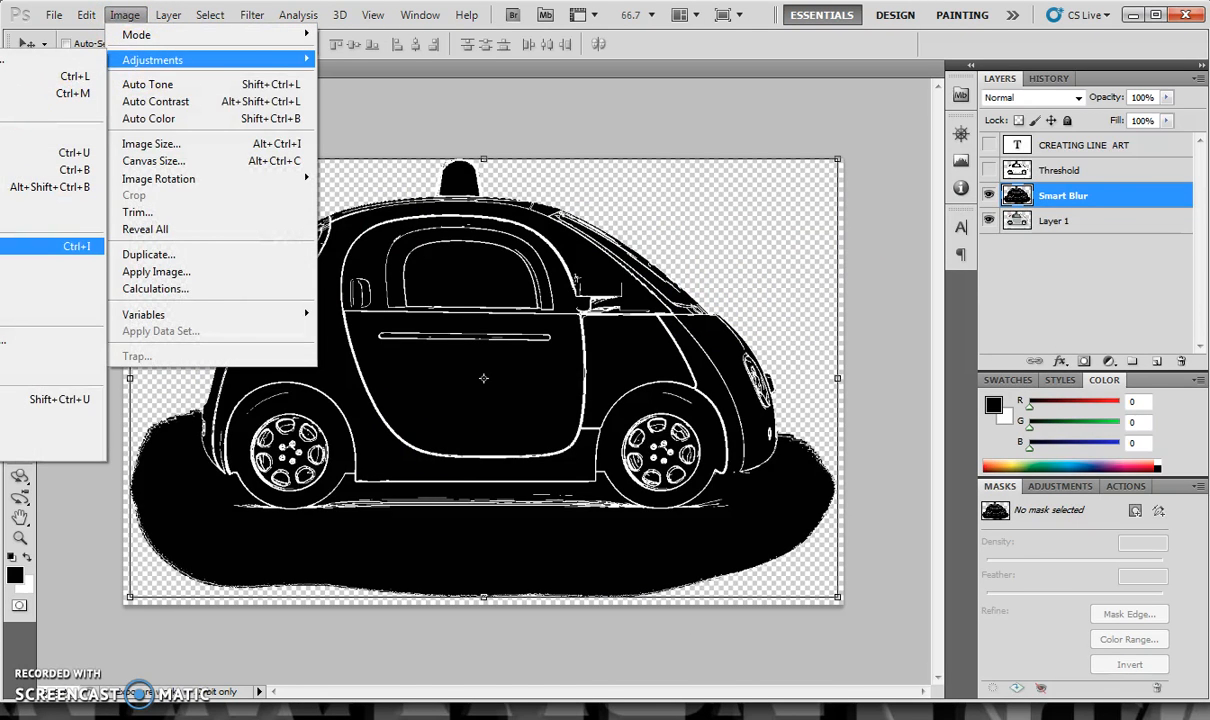
left_click(50, 246)
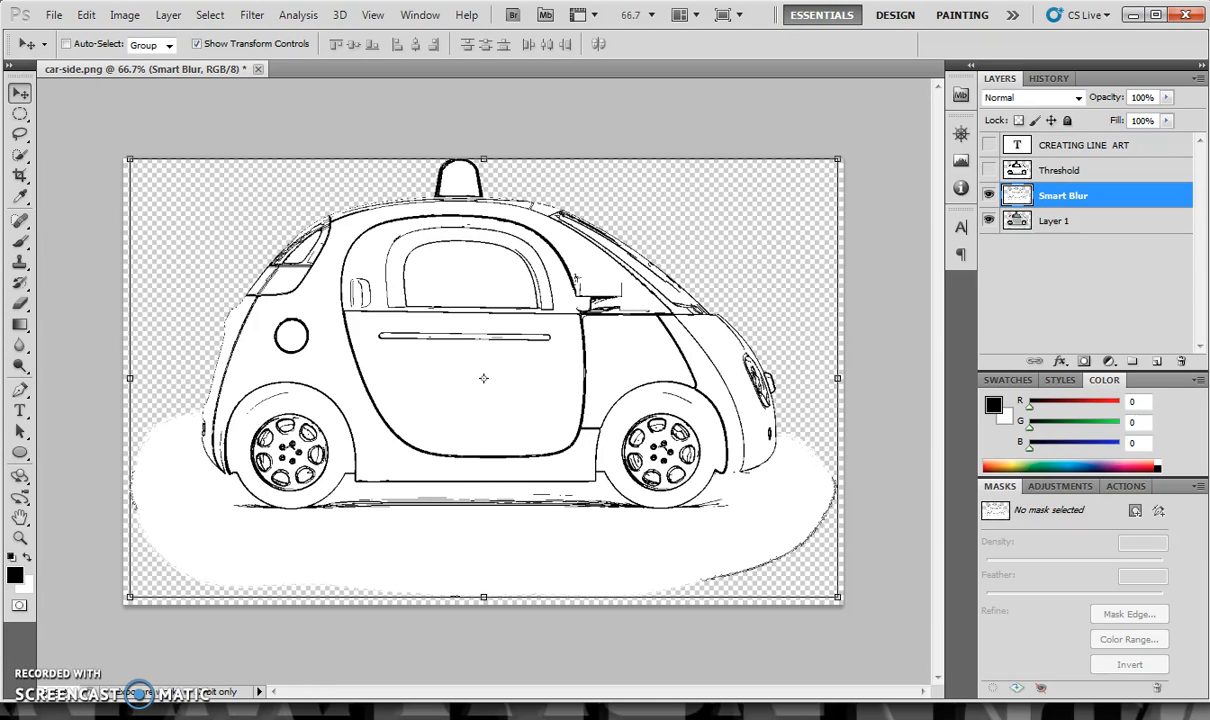
Apply the Artistic Cutout filter to the Smart Blur layer with 7 levels, edge simplicity 1 and edge fidelity 3
left_click(248, 17)
mouse_move(266, 165)
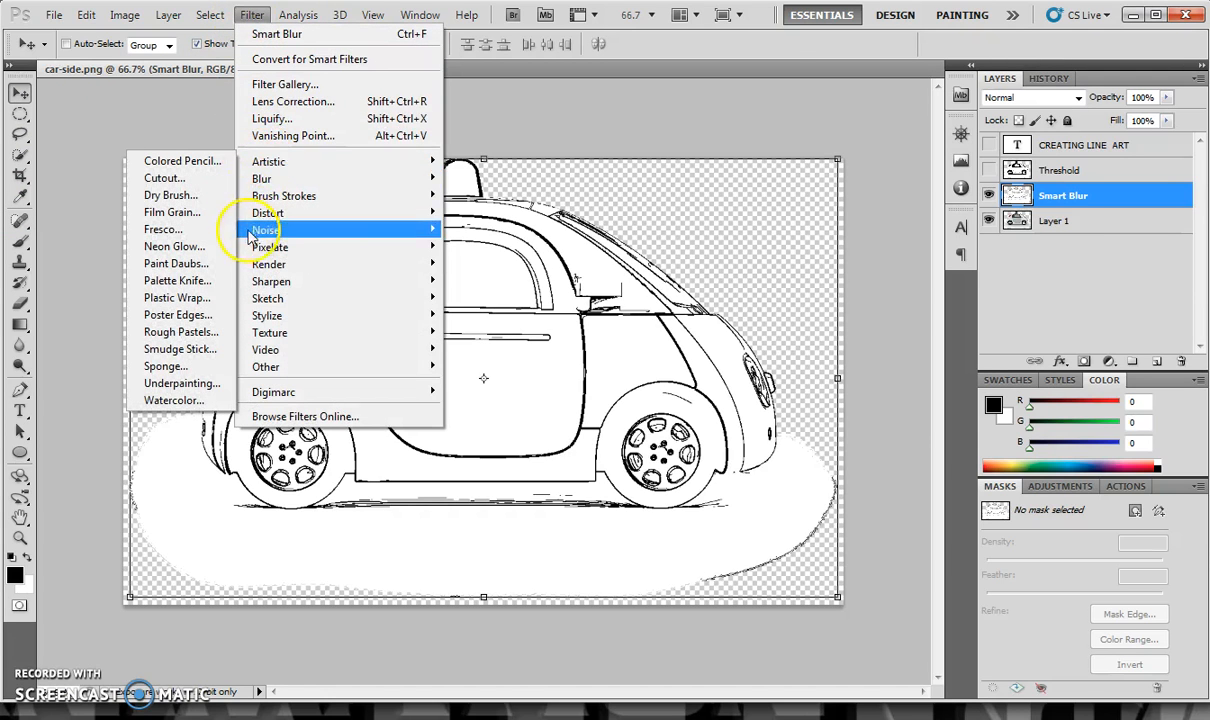
mouse_move(268, 300)
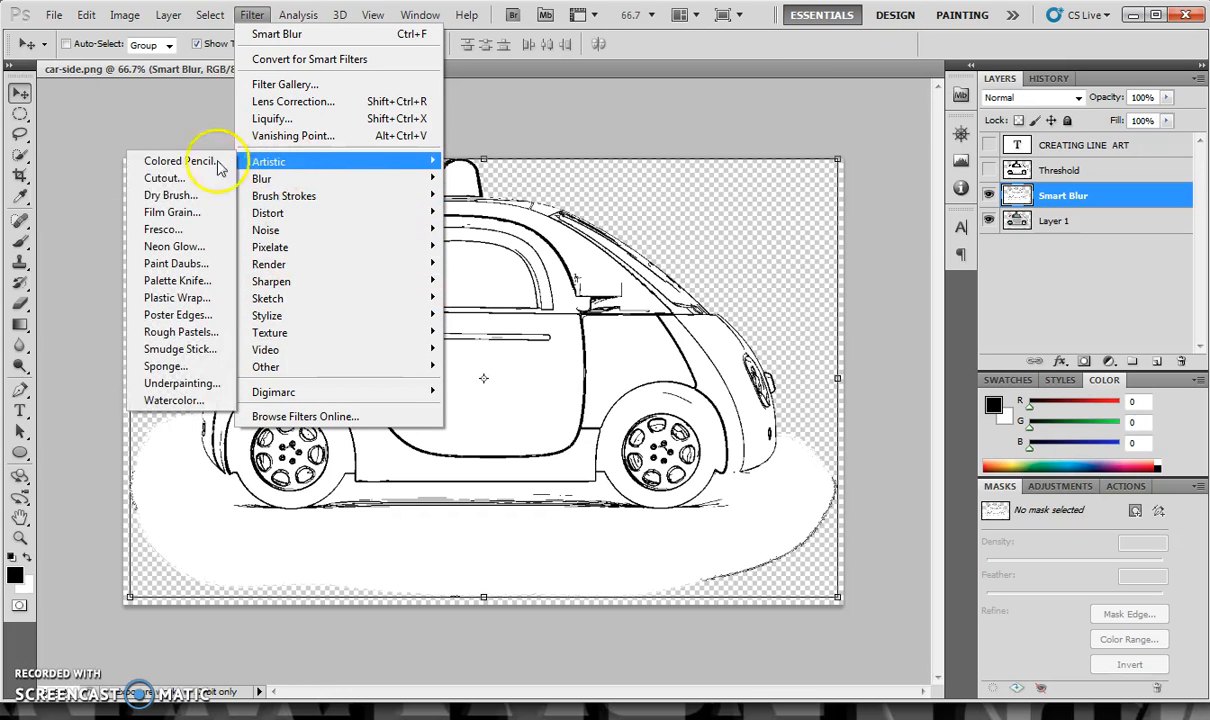
left_click(173, 180)
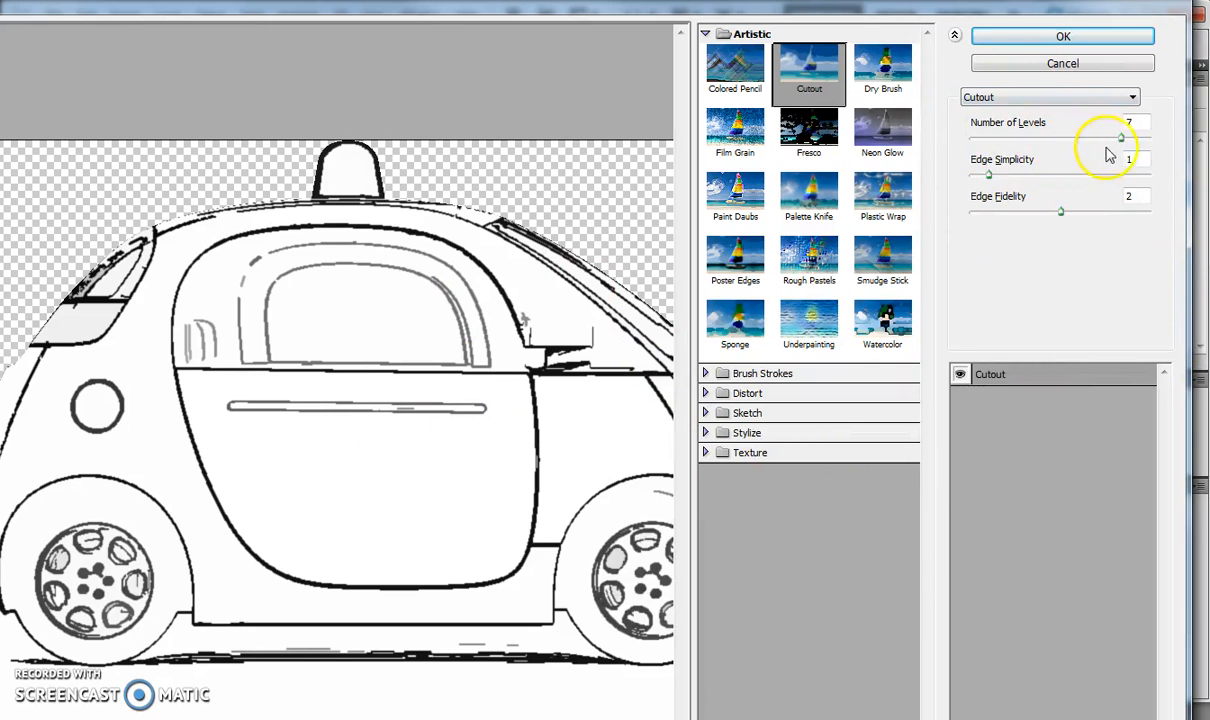
left_click_drag(990, 177, 1063, 190)
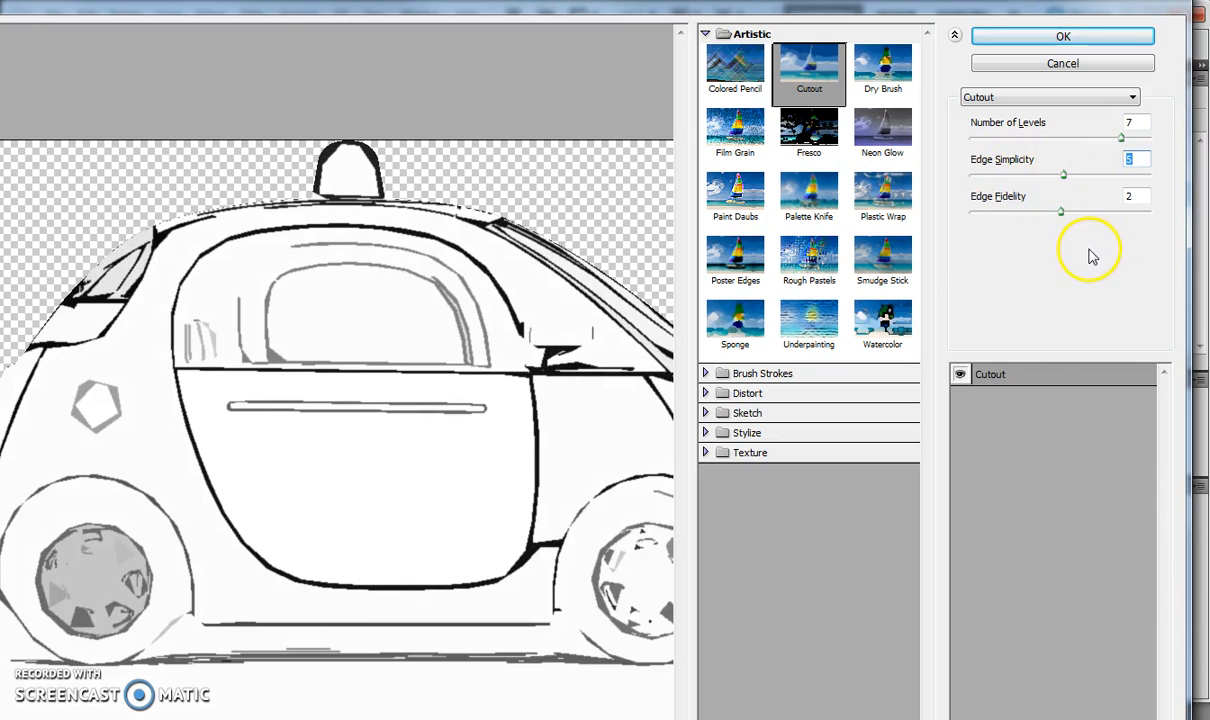
left_click_drag(1063, 217, 1113, 220)
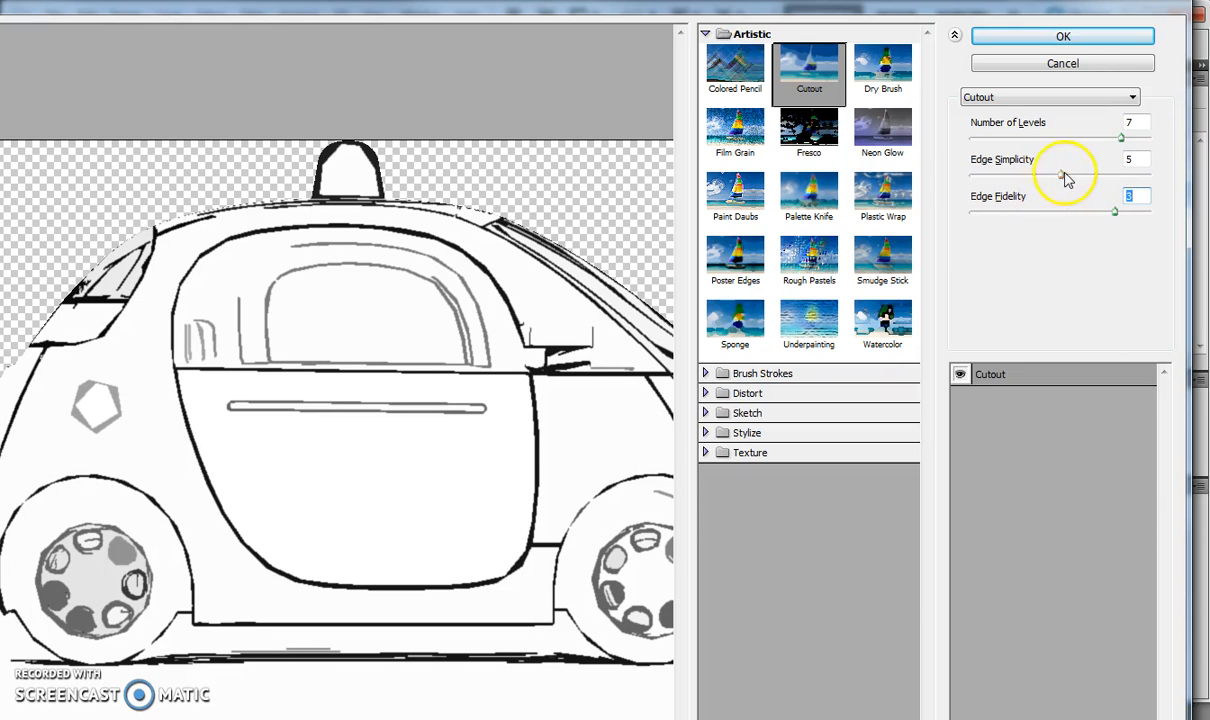
left_click_drag(1061, 176, 993, 177)
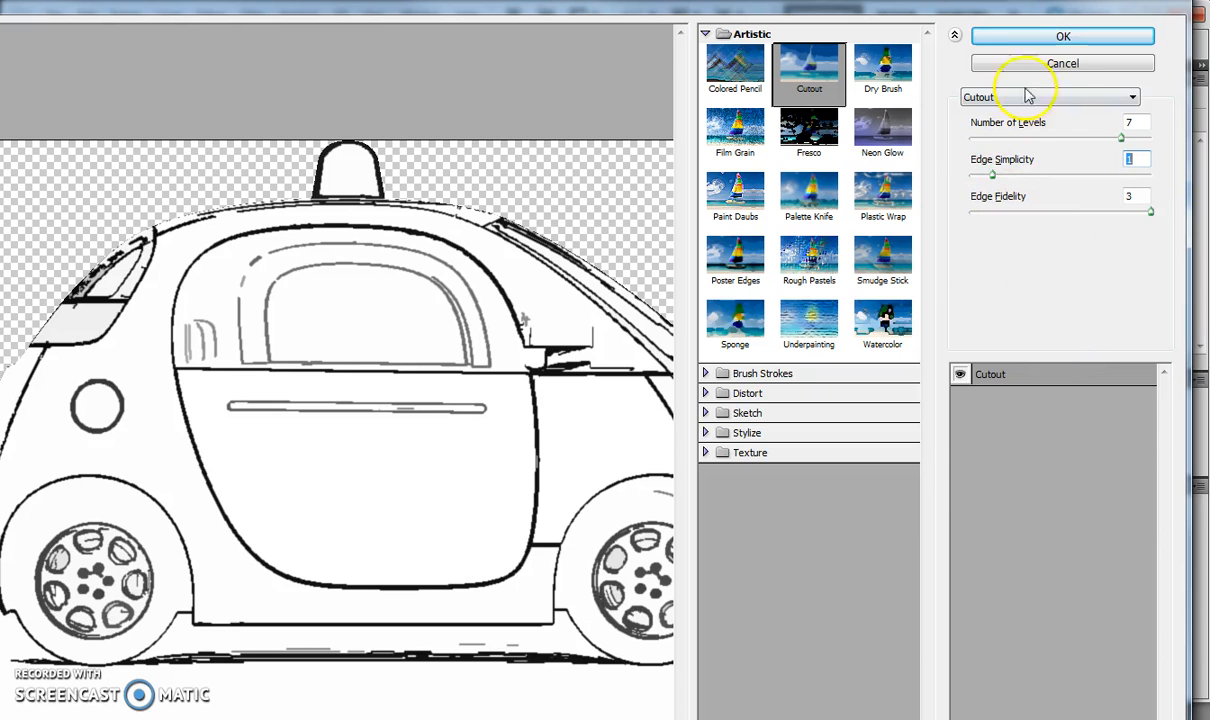
left_click(1042, 36)
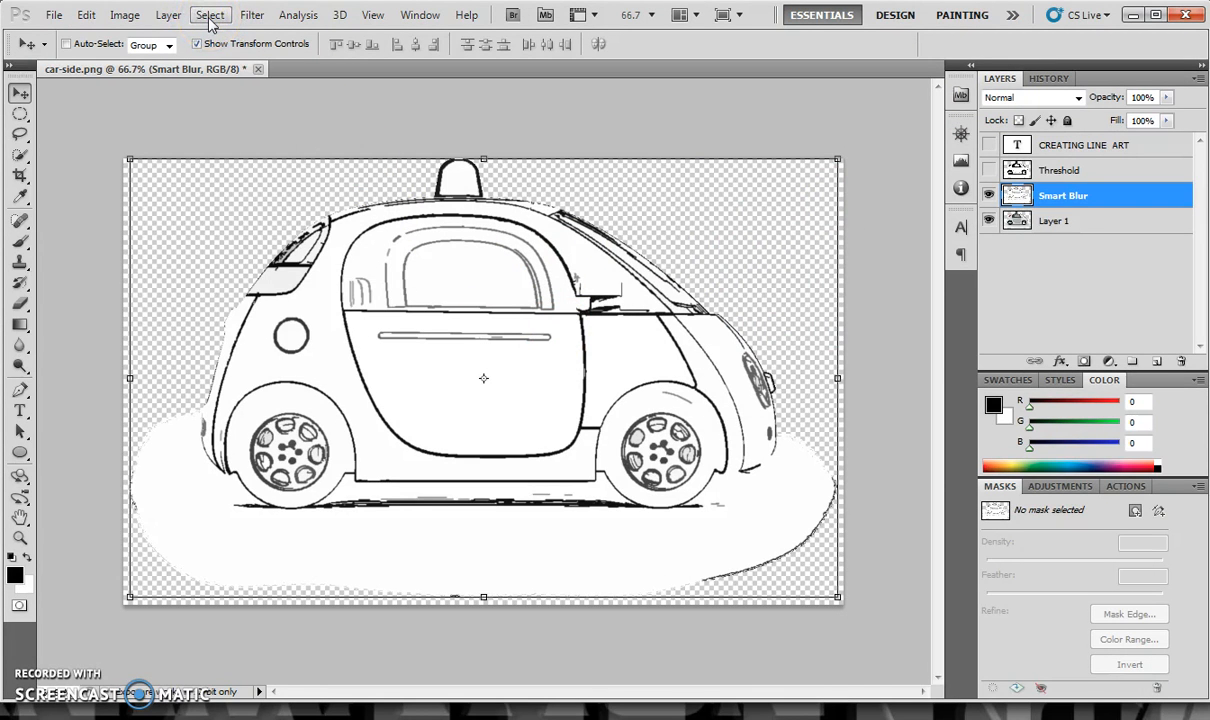
Apply a Threshold adjustment with level 230 to the Smart Blur layer to thicken its lines
left_click(126, 16)
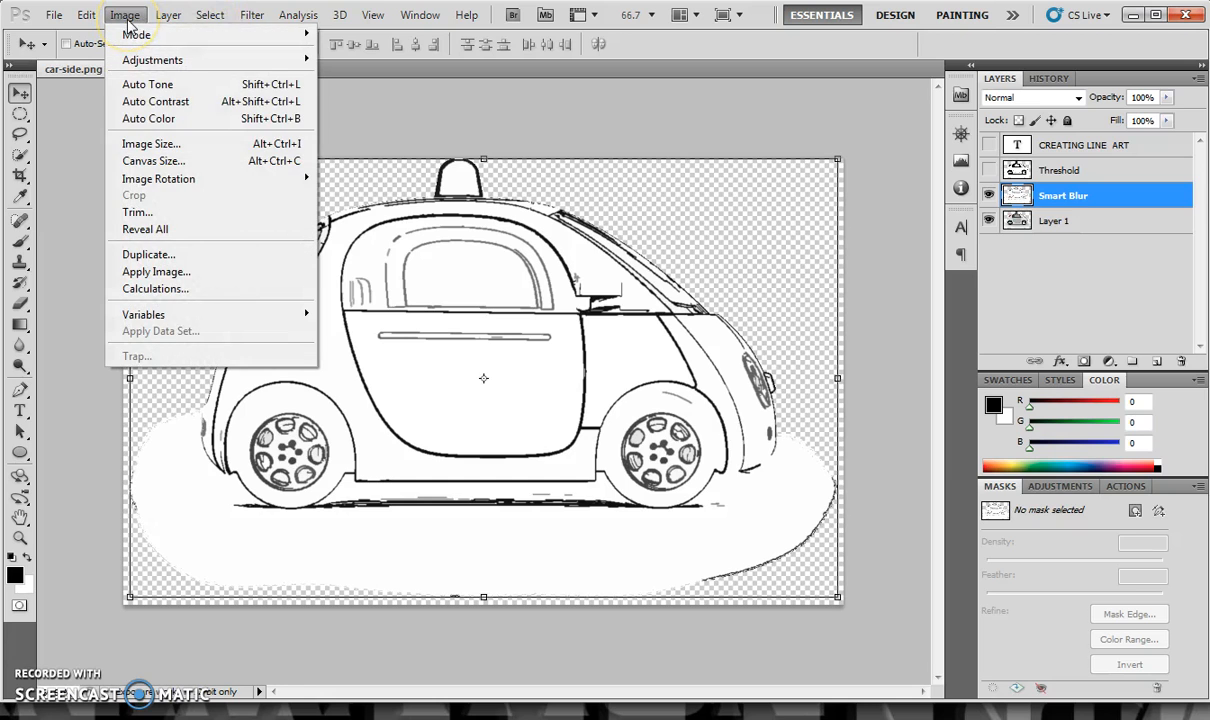
mouse_move(122, 59)
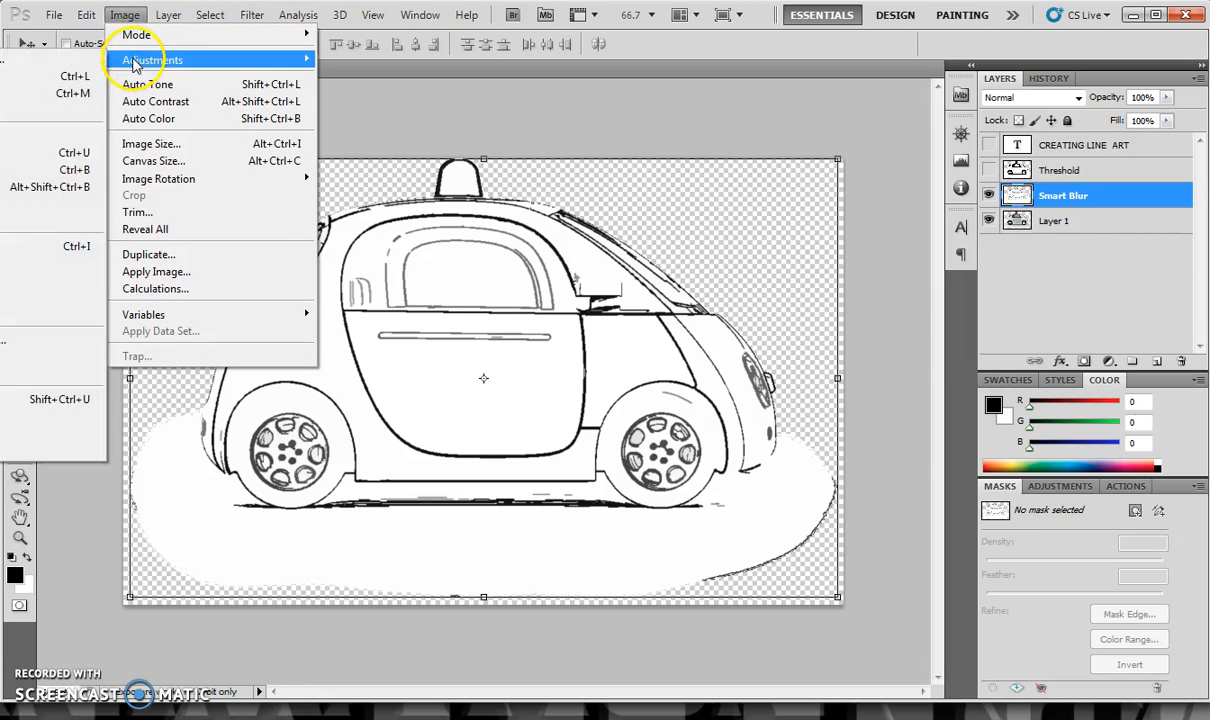
left_click(50, 270)
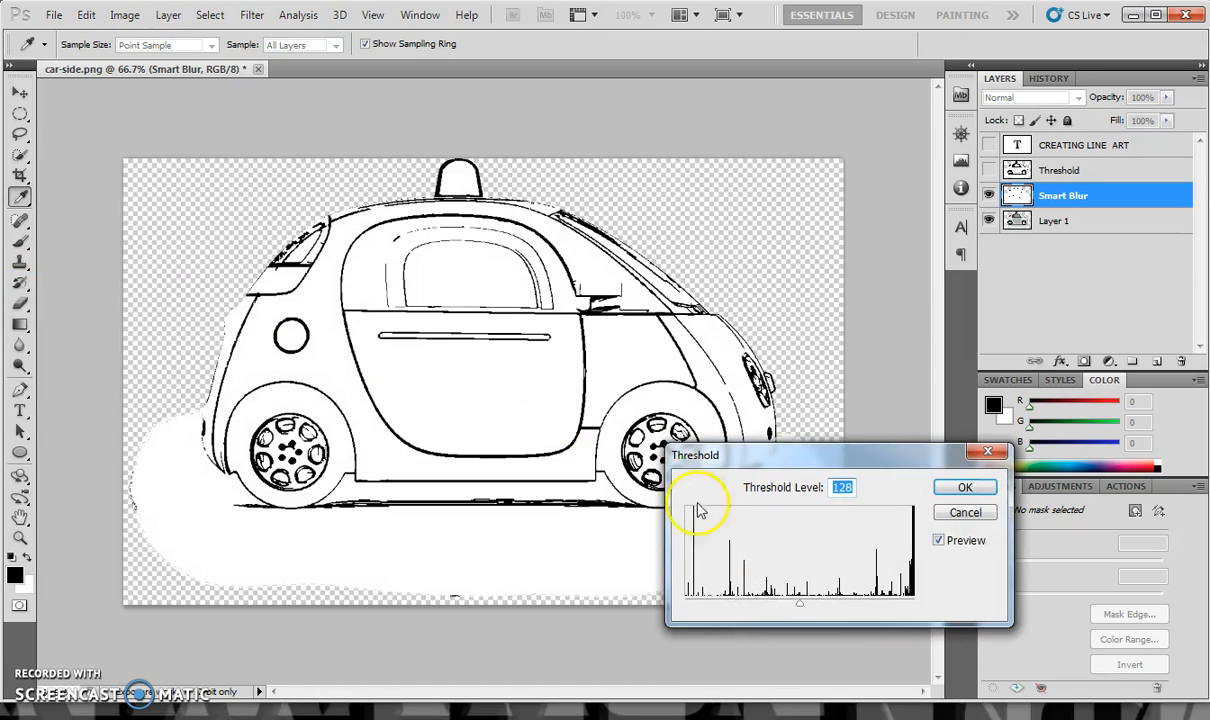
left_click_drag(800, 604, 894, 610)
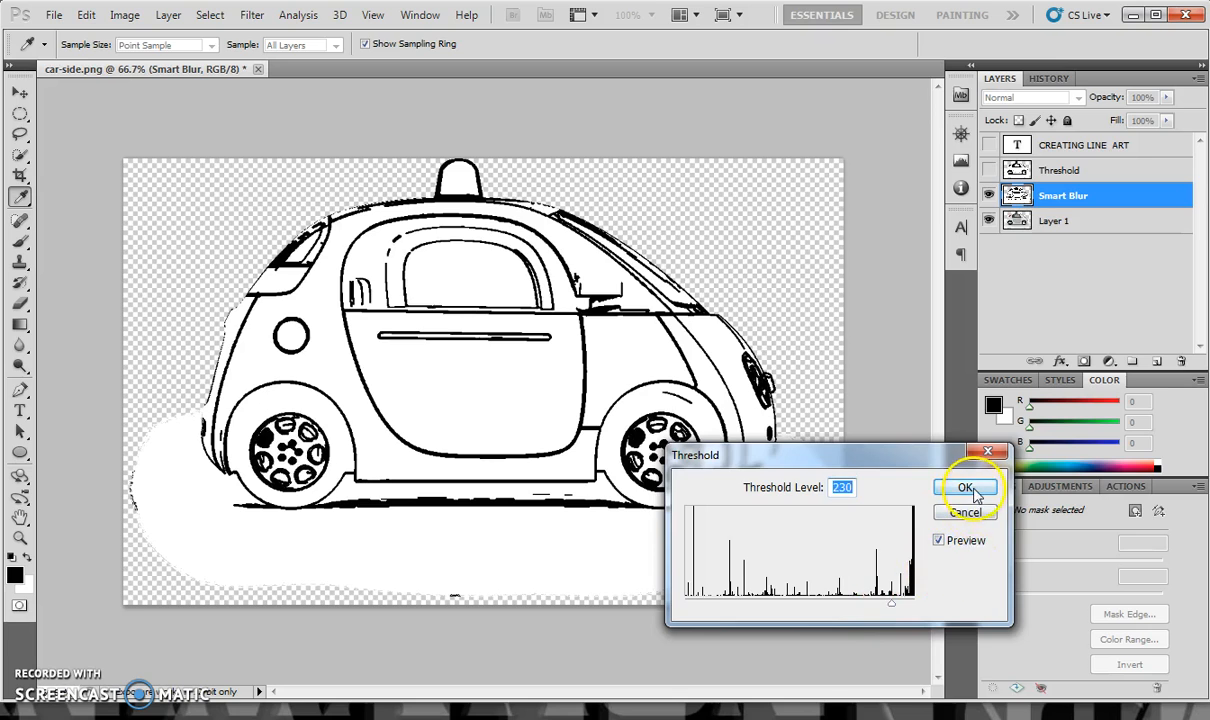
left_click(964, 487)
key("v")
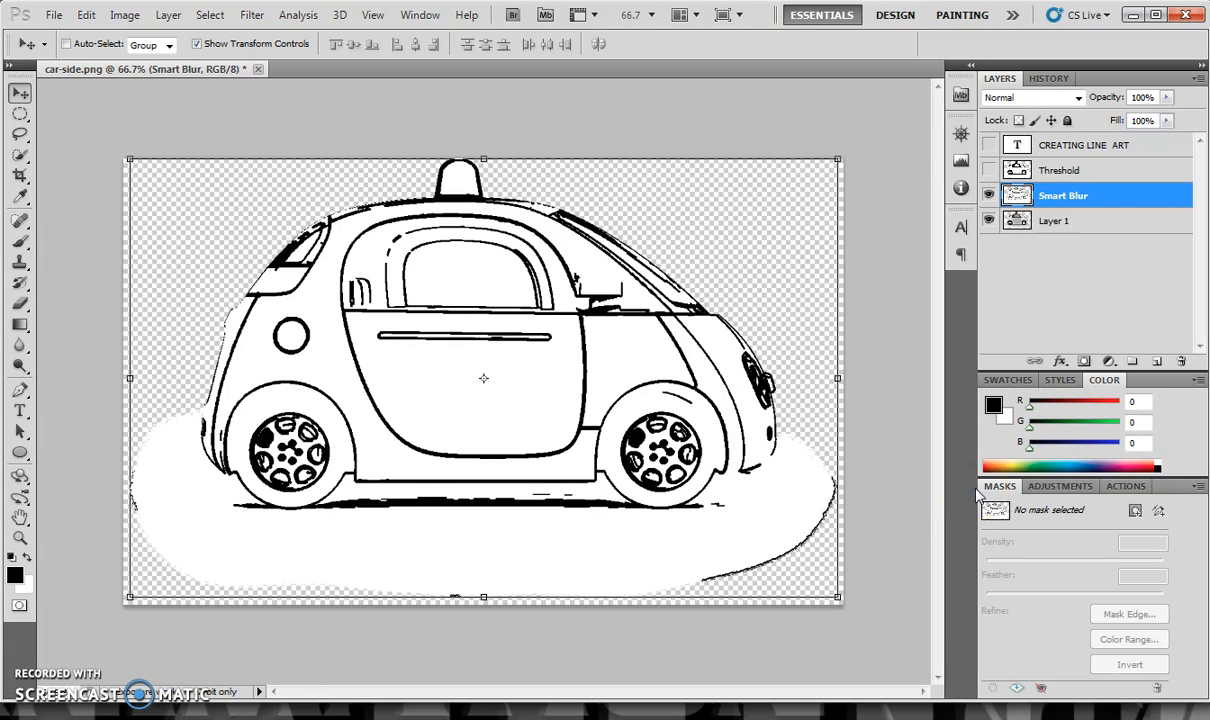
Hide the Smart Blur layer and rename Layer 1 as Find Edges
left_click(989, 196)
left_click(1057, 222)
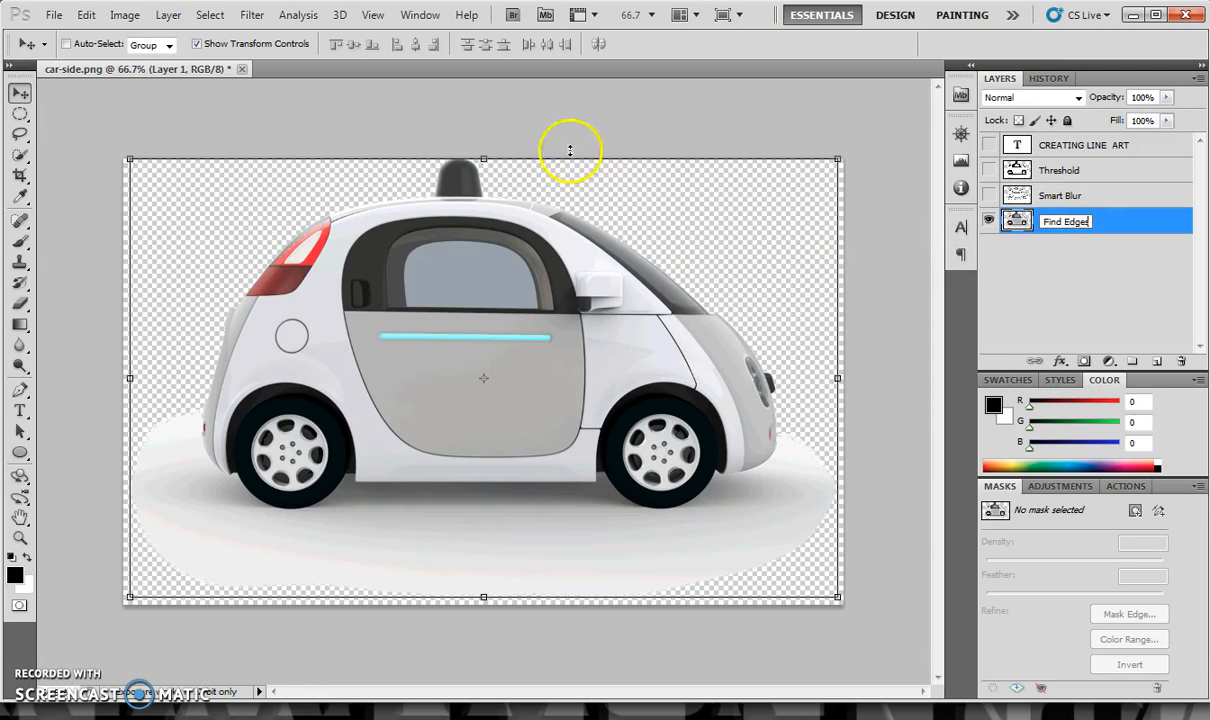
Apply the Stylize filter Find Edges to the original car picture on the Find Edges layer
left_click(252, 14)
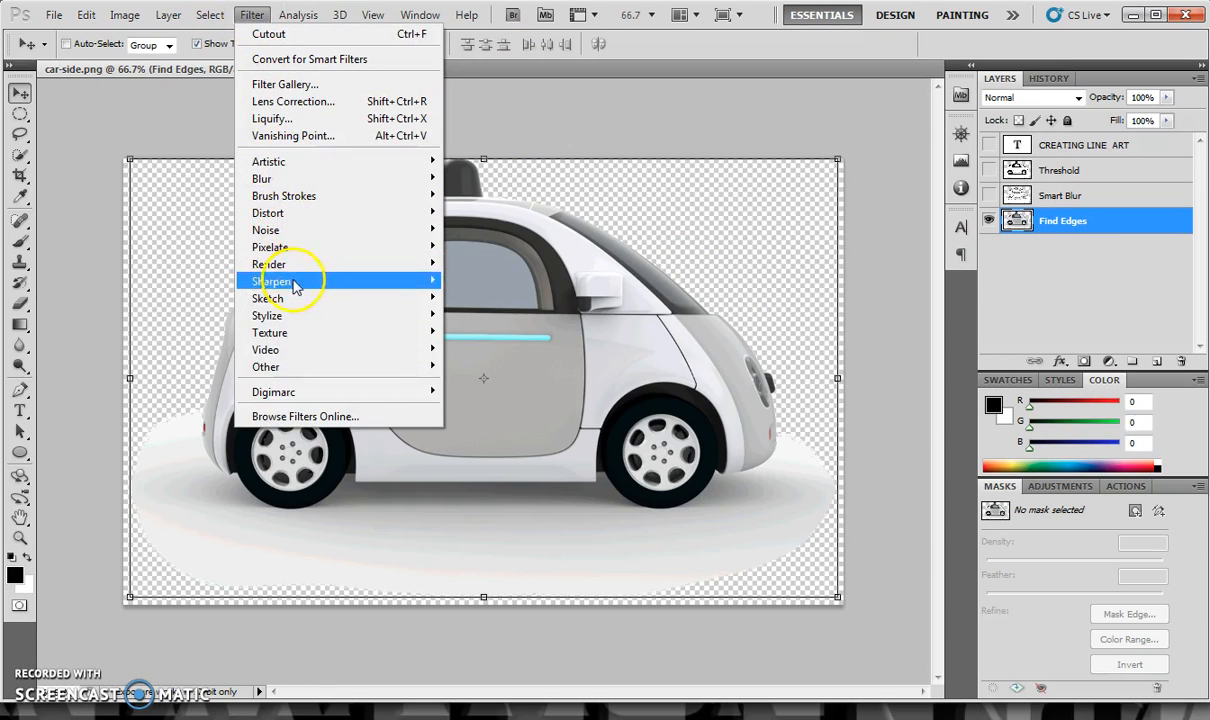
mouse_move(297, 318)
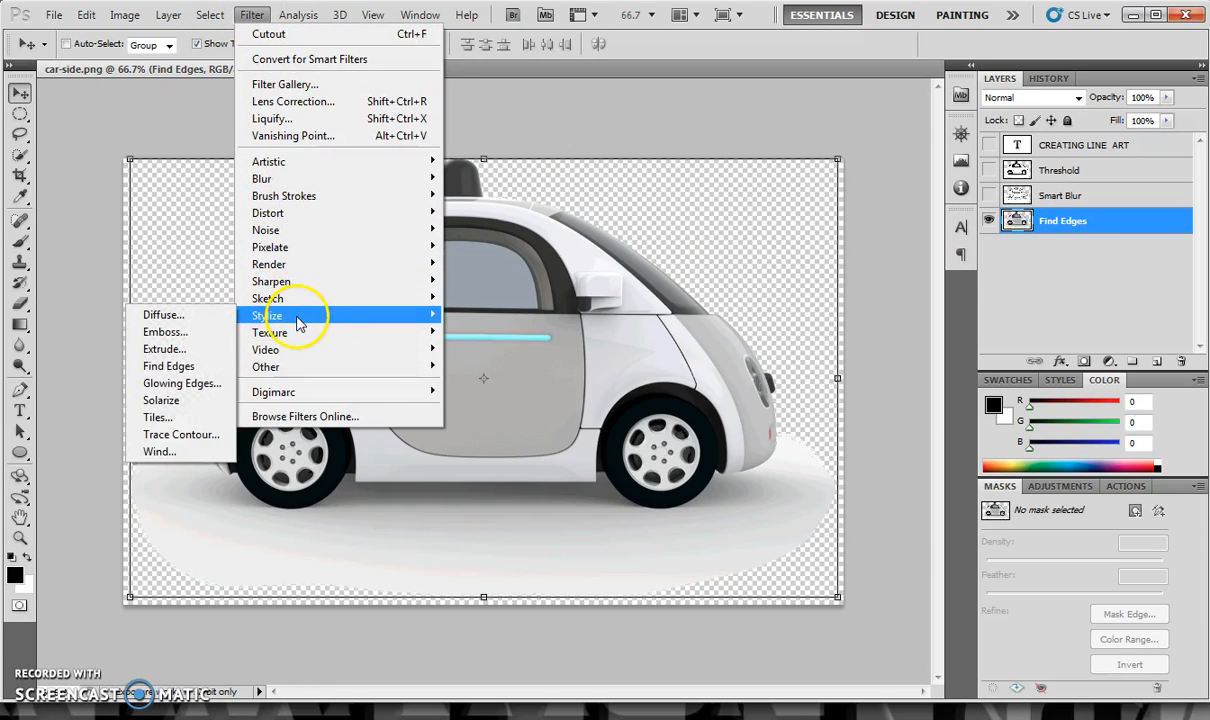
left_click(185, 366)
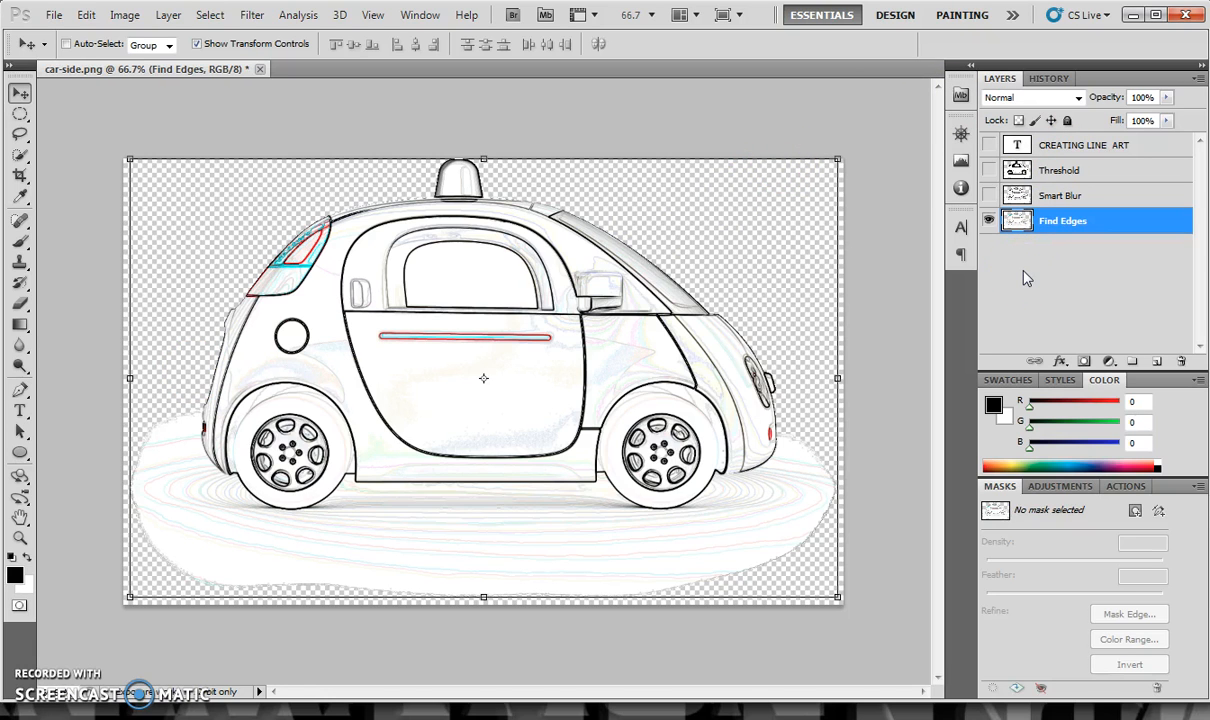
Apply the Sketch filter Photocopy to the Find Edges layer with detail 14 and darkness 8
left_click(252, 14)
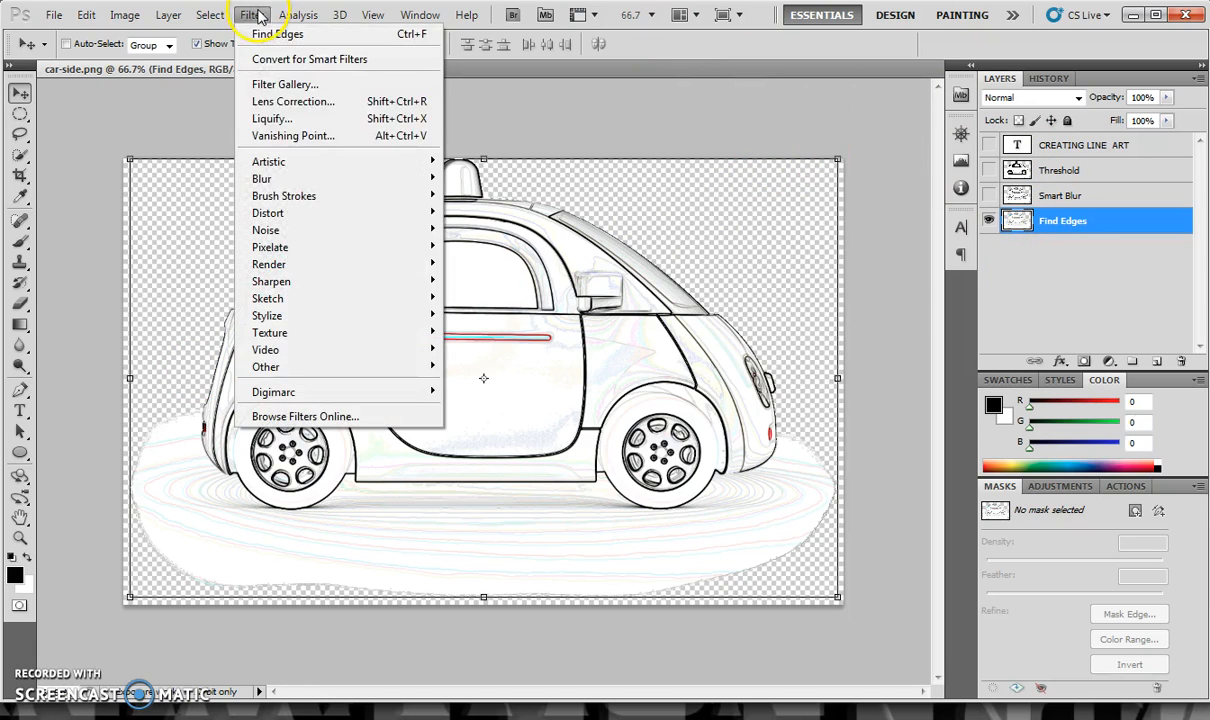
mouse_move(287, 299)
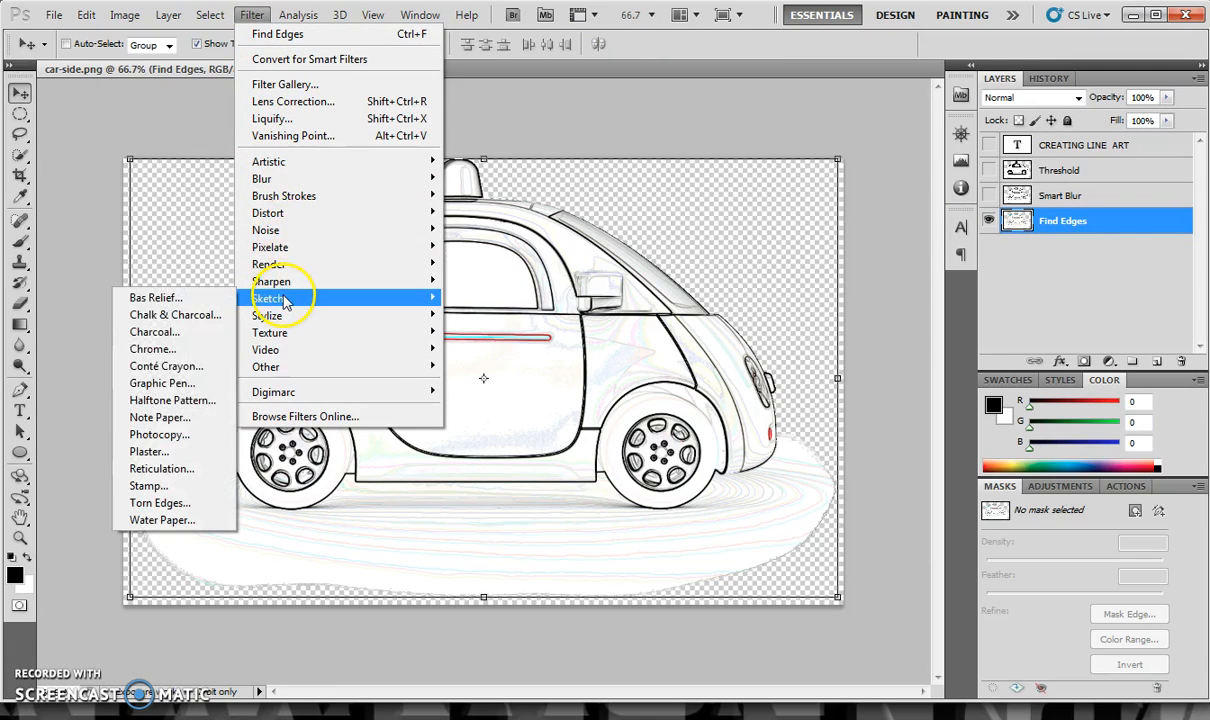
left_click(157, 434)
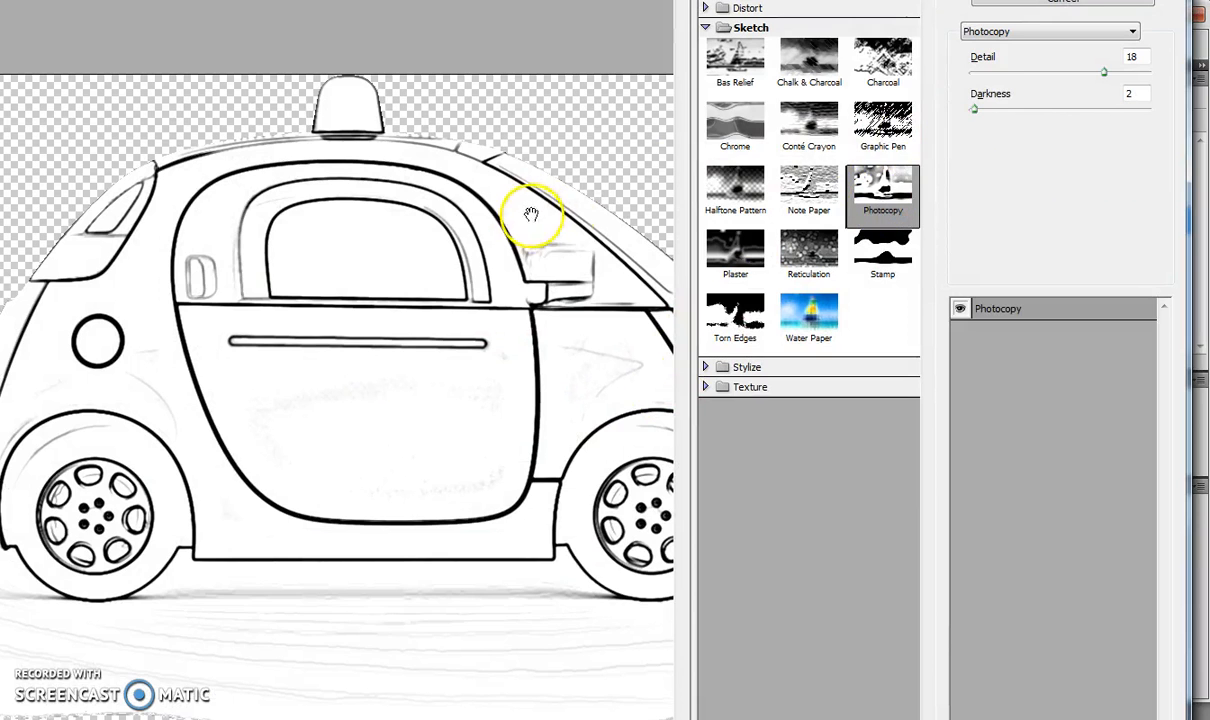
left_click(1105, 74)
left_click_drag(1106, 72, 1088, 74)
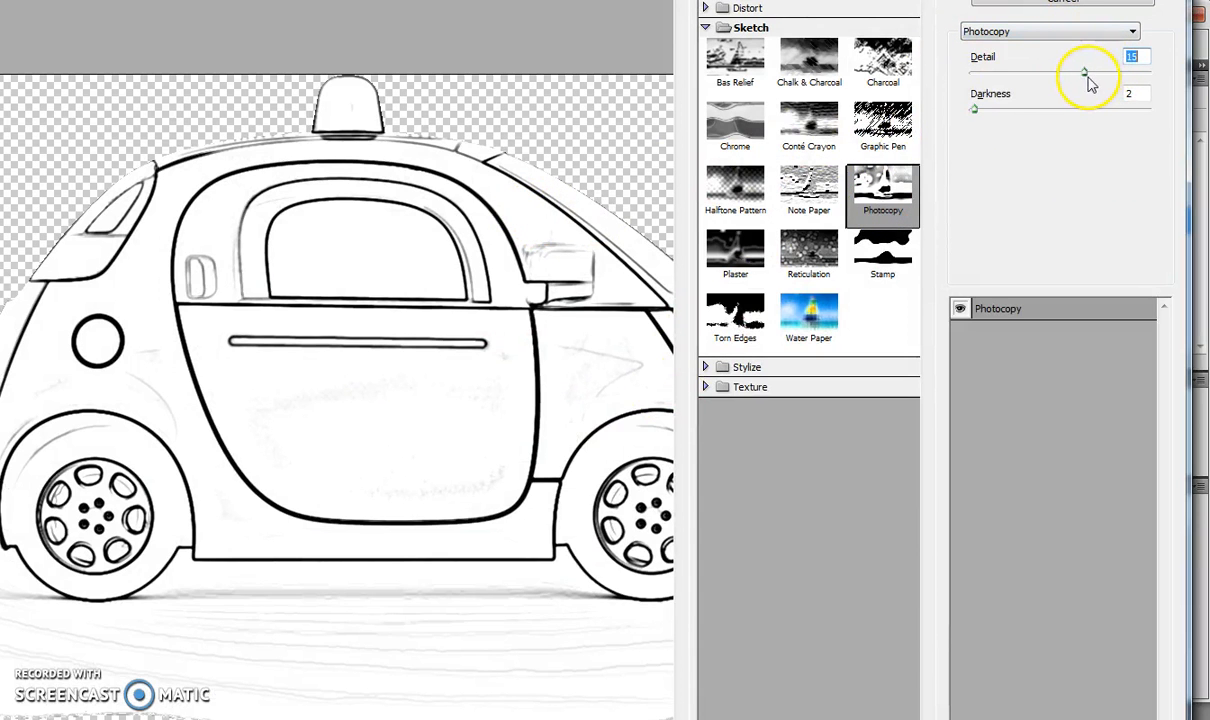
mouse_move(977, 112)
left_mouse_down()
mouse_move(1051, 116)
mouse_move(985, 122)
left_mouse_up()
mouse_move(1080, 73)
left_mouse_down()
mouse_move(1116, 76)
mouse_move(1072, 81)
left_mouse_up()
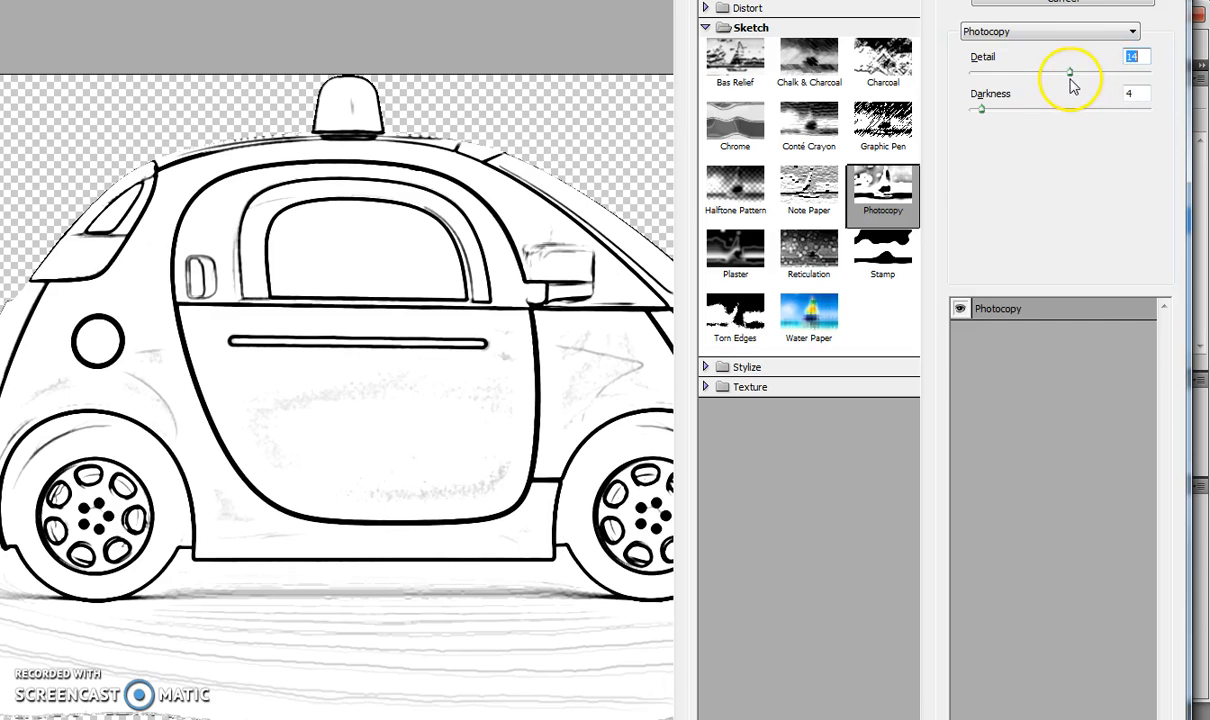
mouse_move(986, 113)
left_mouse_down()
mouse_move(1005, 115)
mouse_move(995, 115)
left_mouse_up()
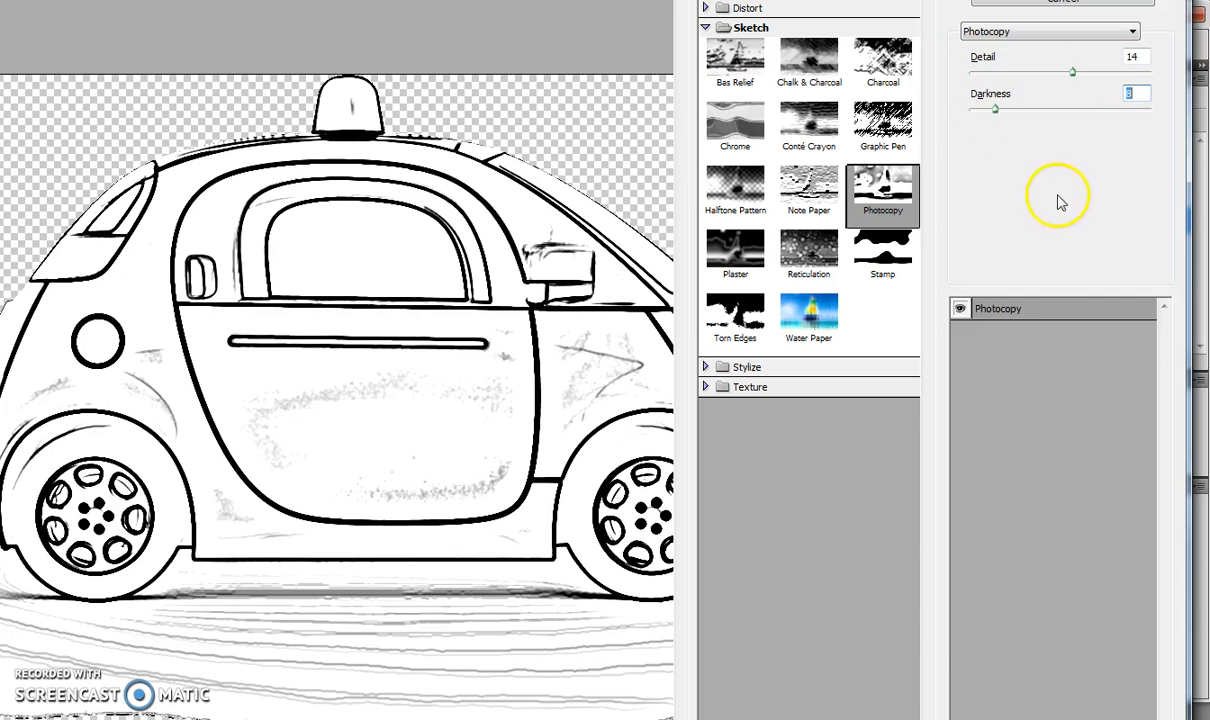
left_click(1062, 1)
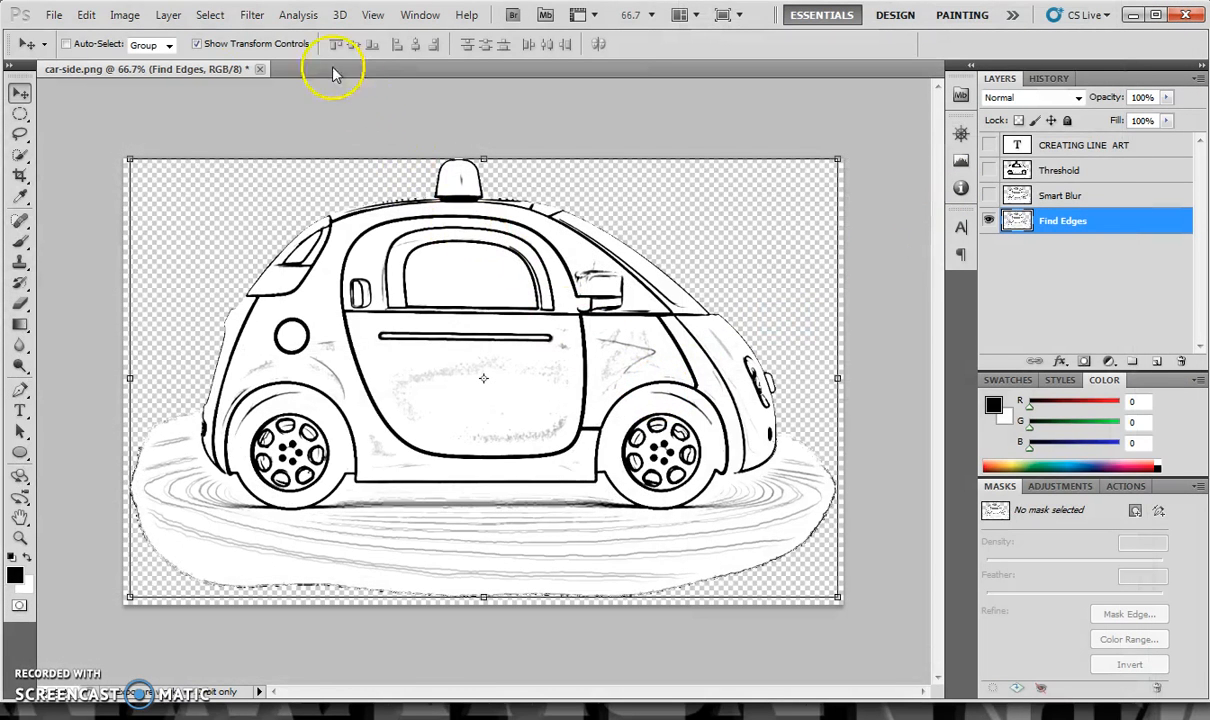
Apply a Threshold adjustment with level 170 to the Find Edges layer to clean up the faint grey marks
left_click(127, 18)
mouse_move(148, 59)
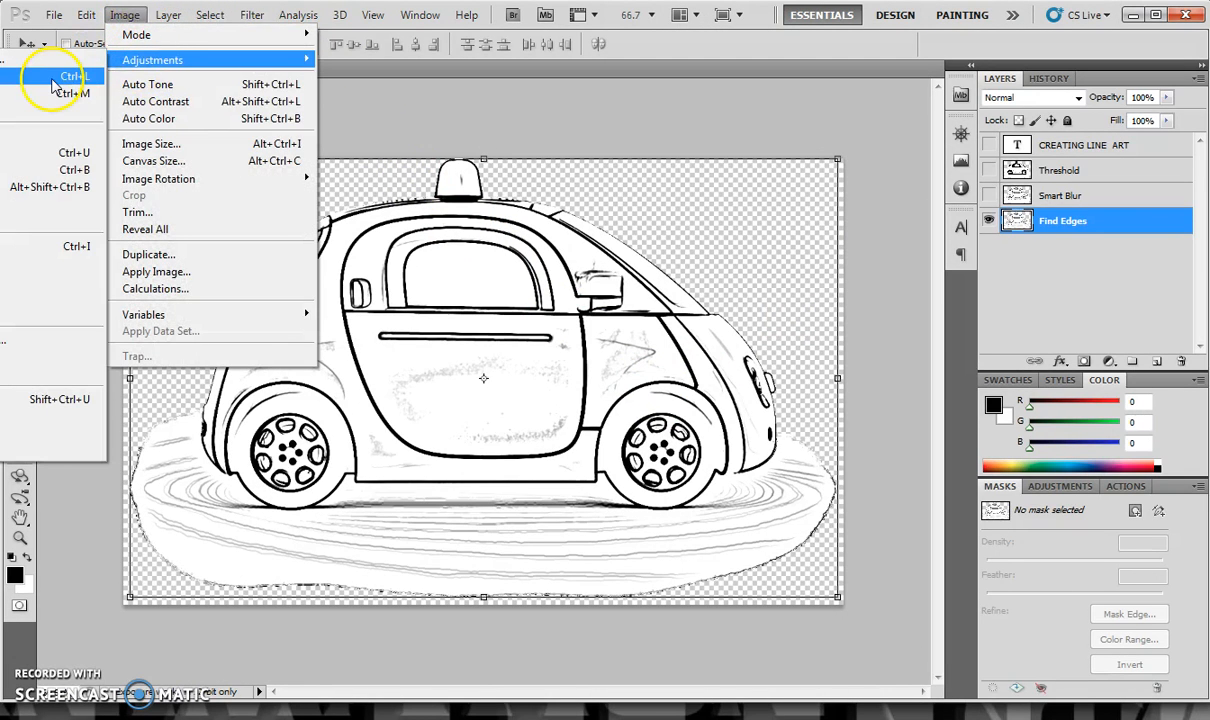
left_click(20, 271)
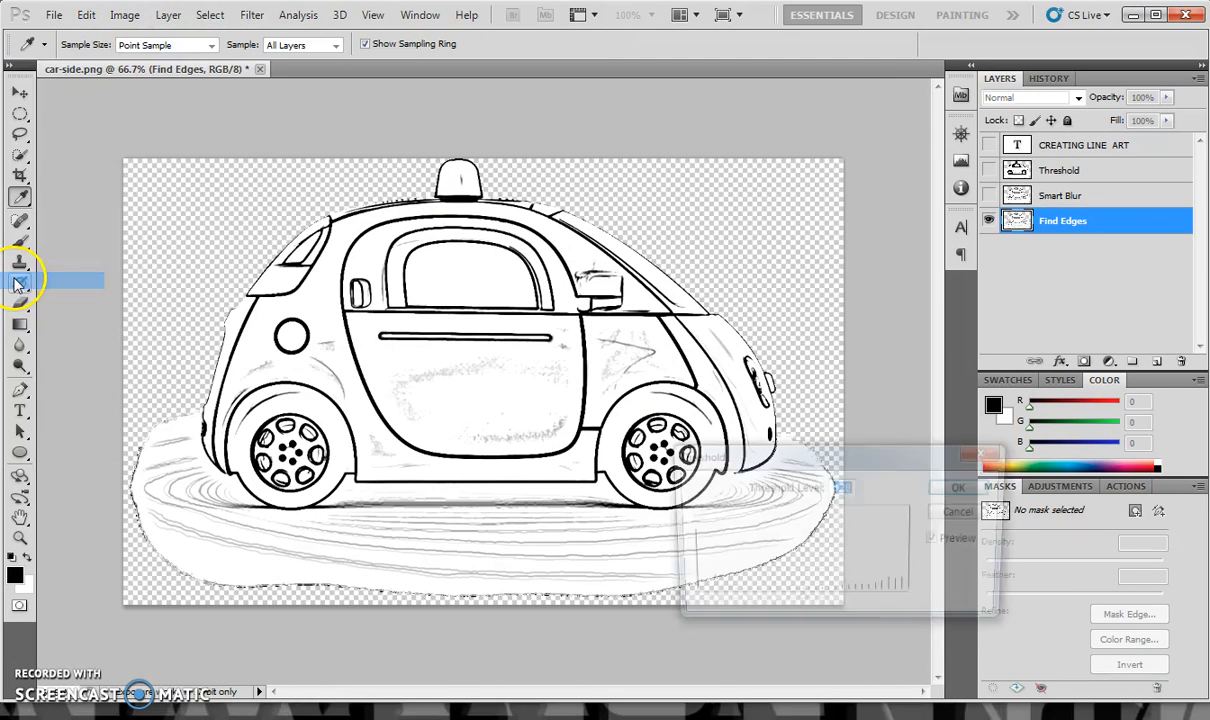
mouse_move(800, 604)
left_mouse_down()
mouse_move(860, 615)
mouse_move(838, 615)
left_mouse_up()
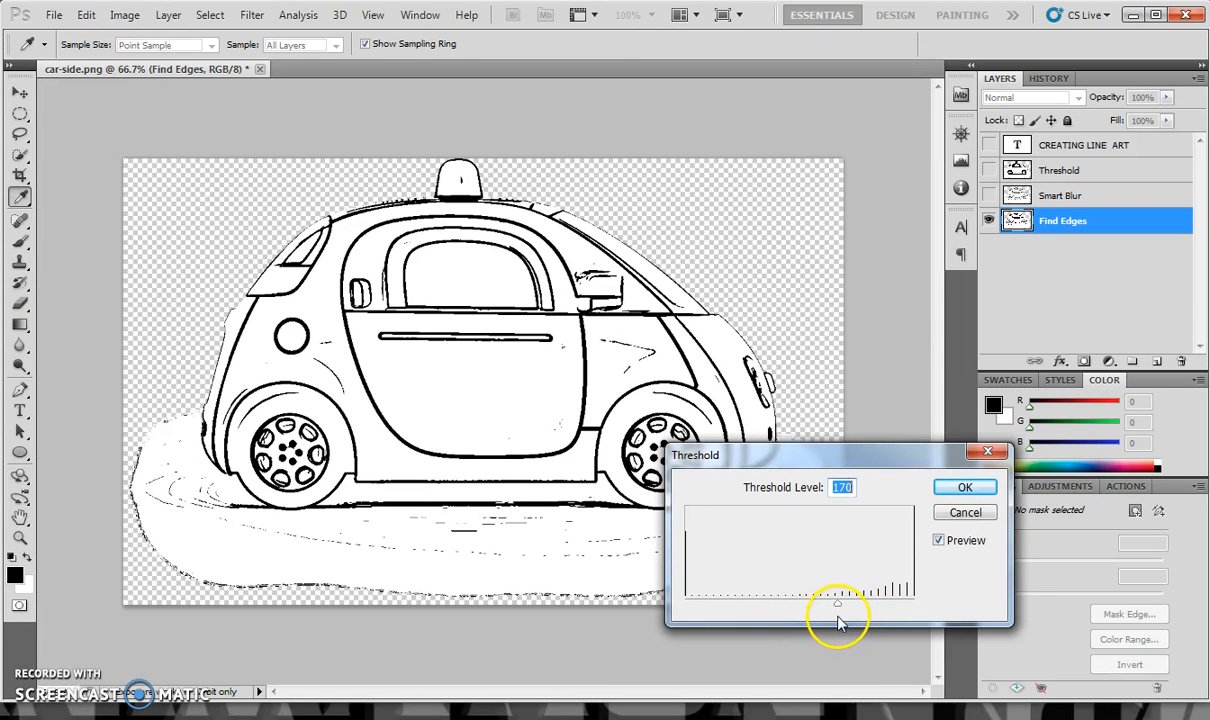
left_click(988, 487)
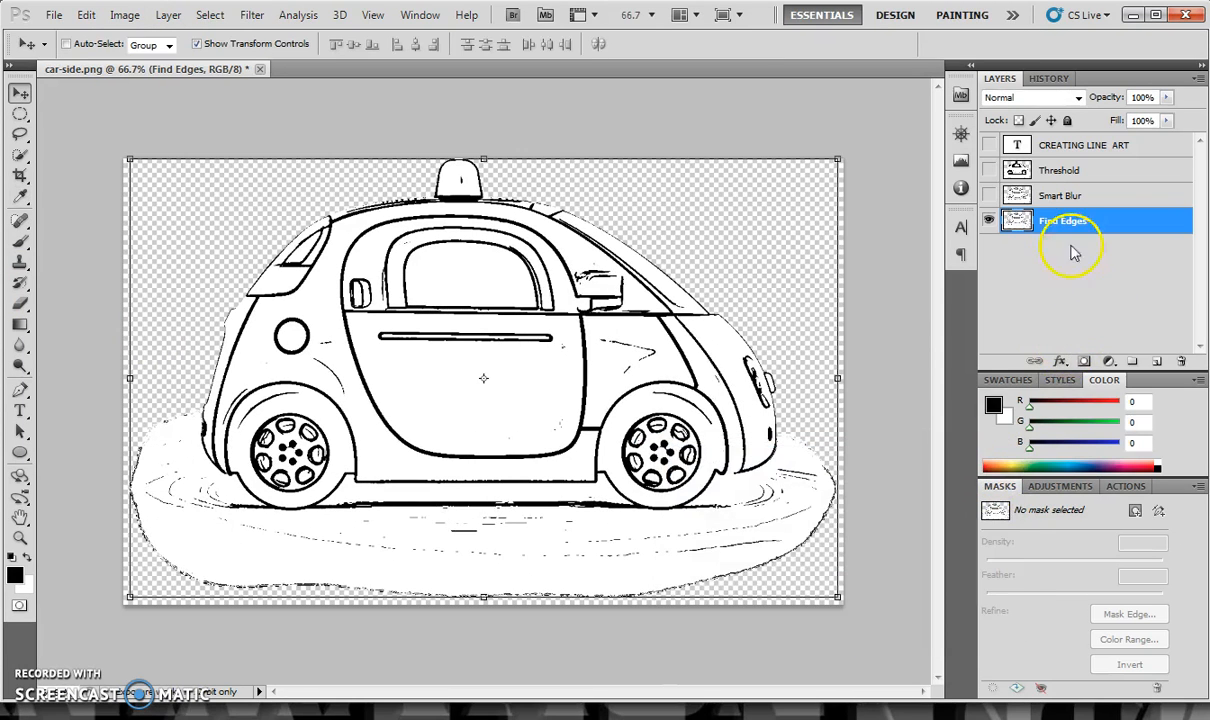
Show the Smart Blur and Threshold layers in turn to compare the results, and leave only Smart Blur visible
left_click(990, 196)
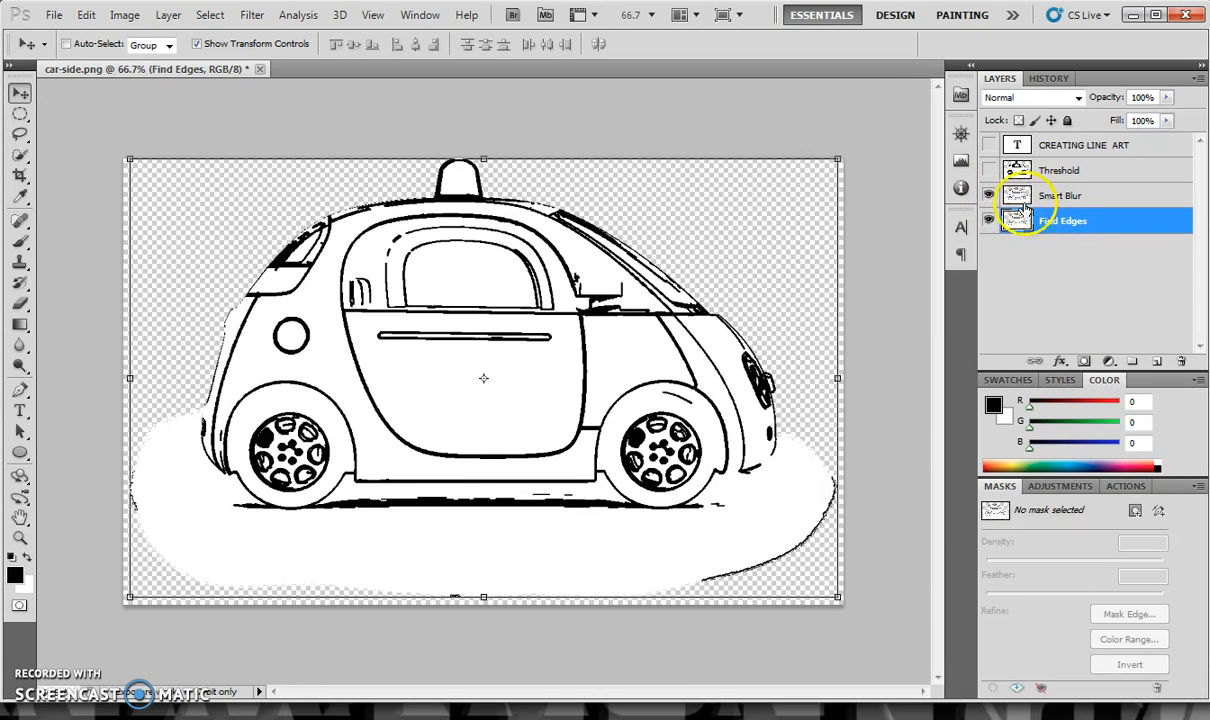
left_click(988, 171)
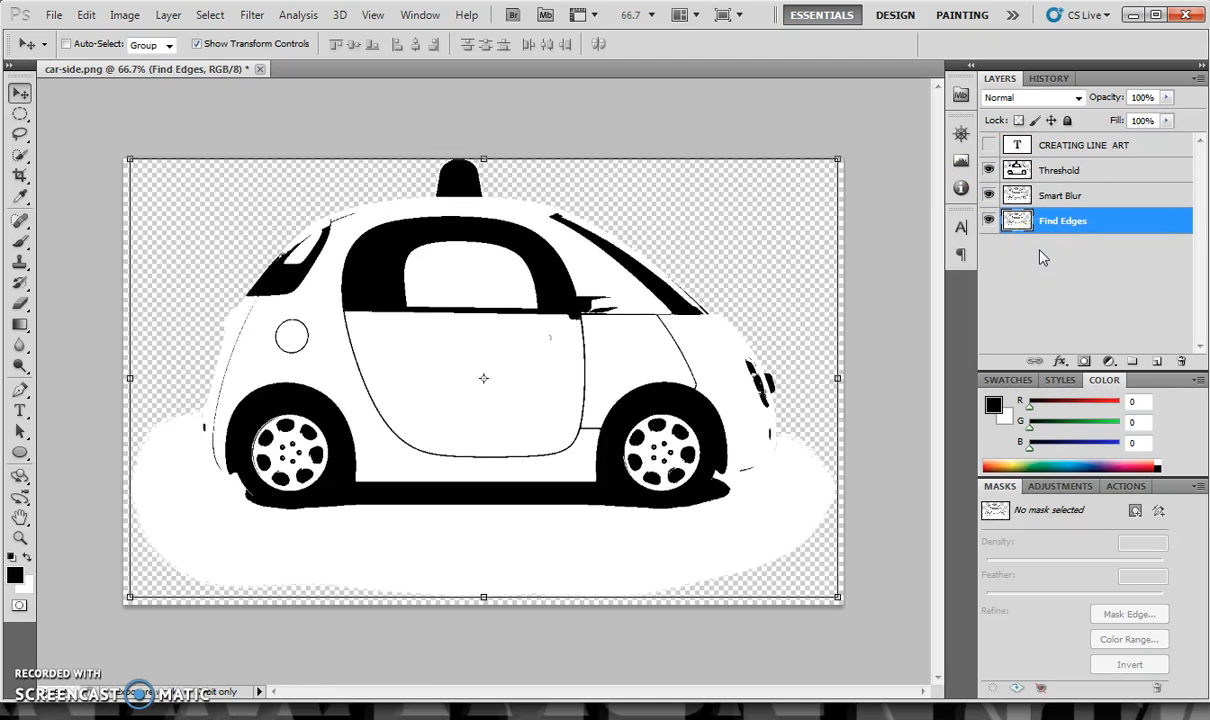
left_click(988, 170)
left_click(988, 220)
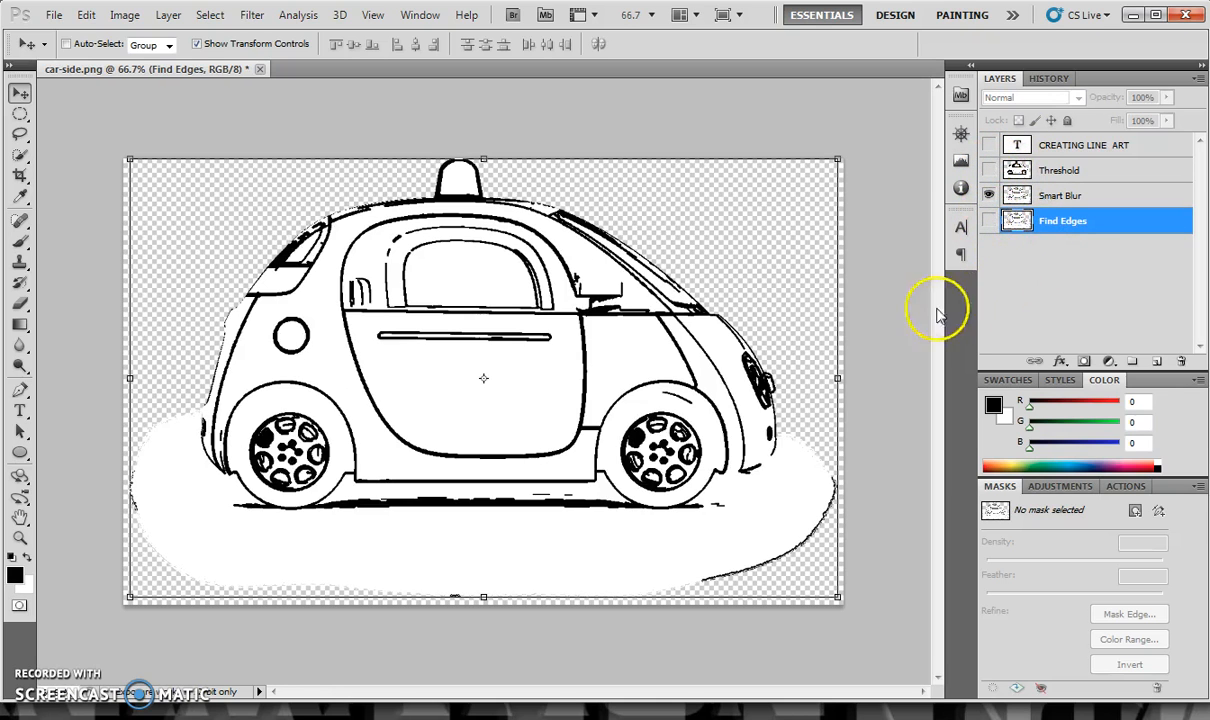
Switch to Illustrator and bring up the car-side.png document with the whole car roof in view
left_click(1133, 16)
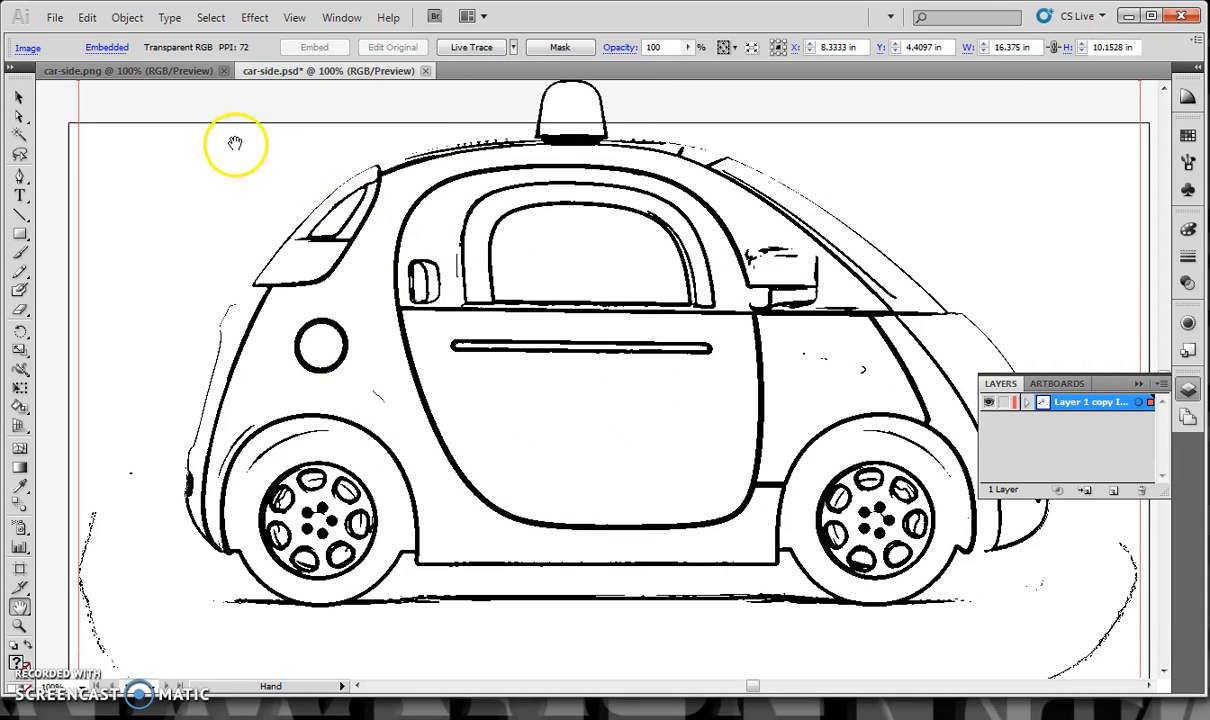
left_click(127, 71)
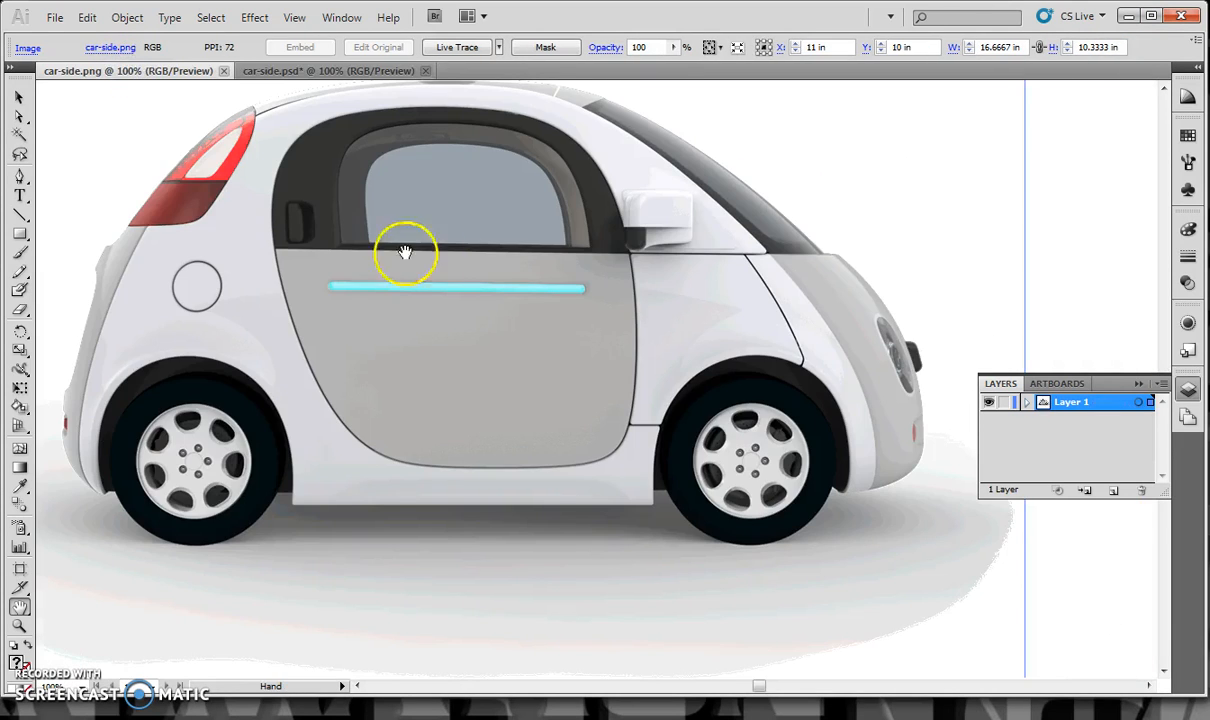
scroll(531, 327, "up", 3)
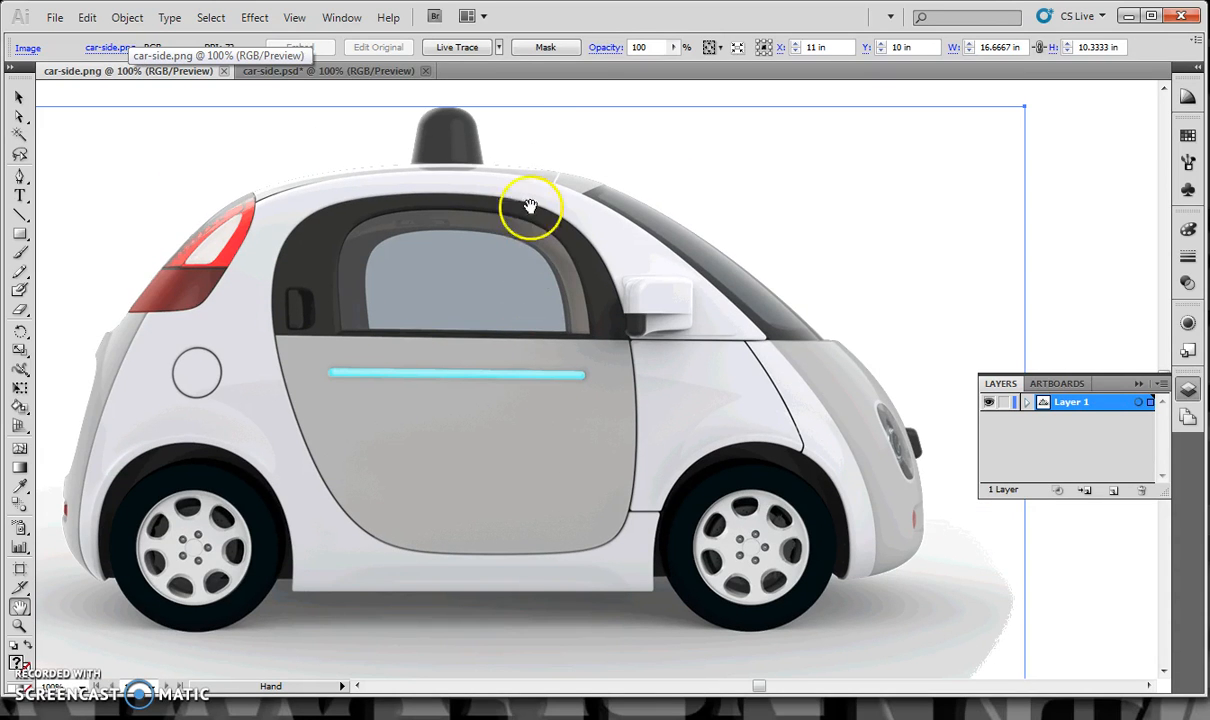
Live Trace the car-side.png image and try the Grayscale, Comic Art and Inked Drawing presets on it
left_click(458, 48)
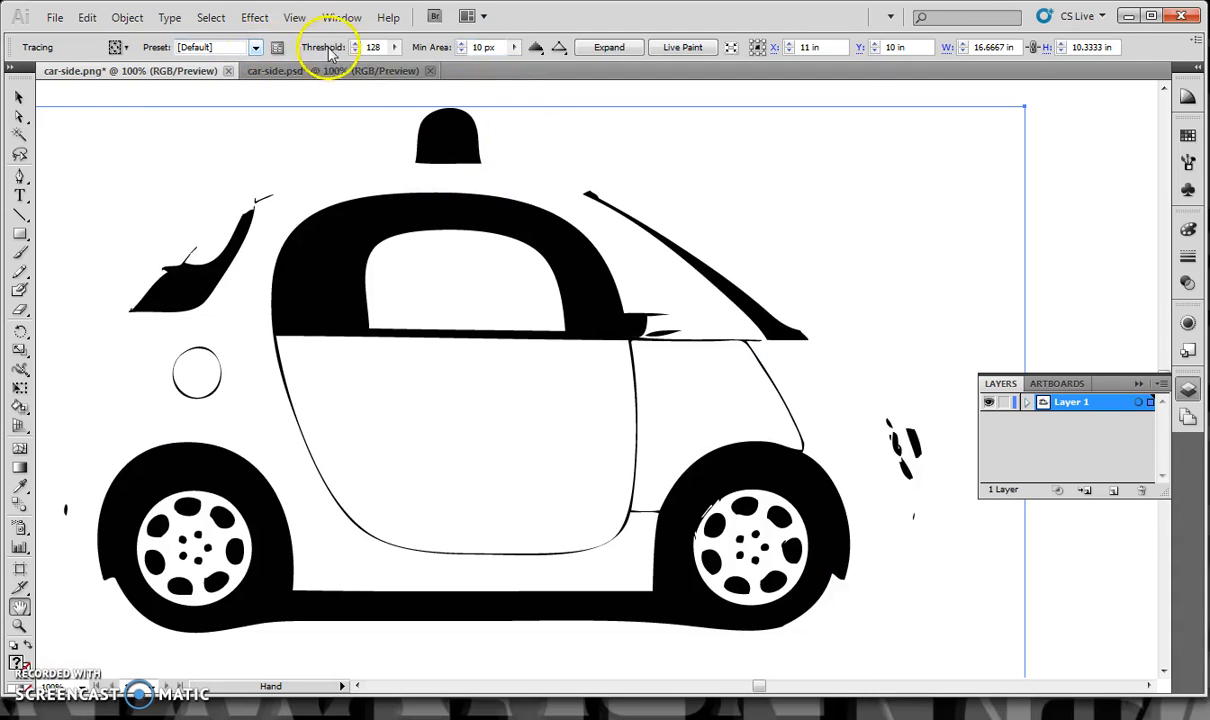
left_click(256, 47)
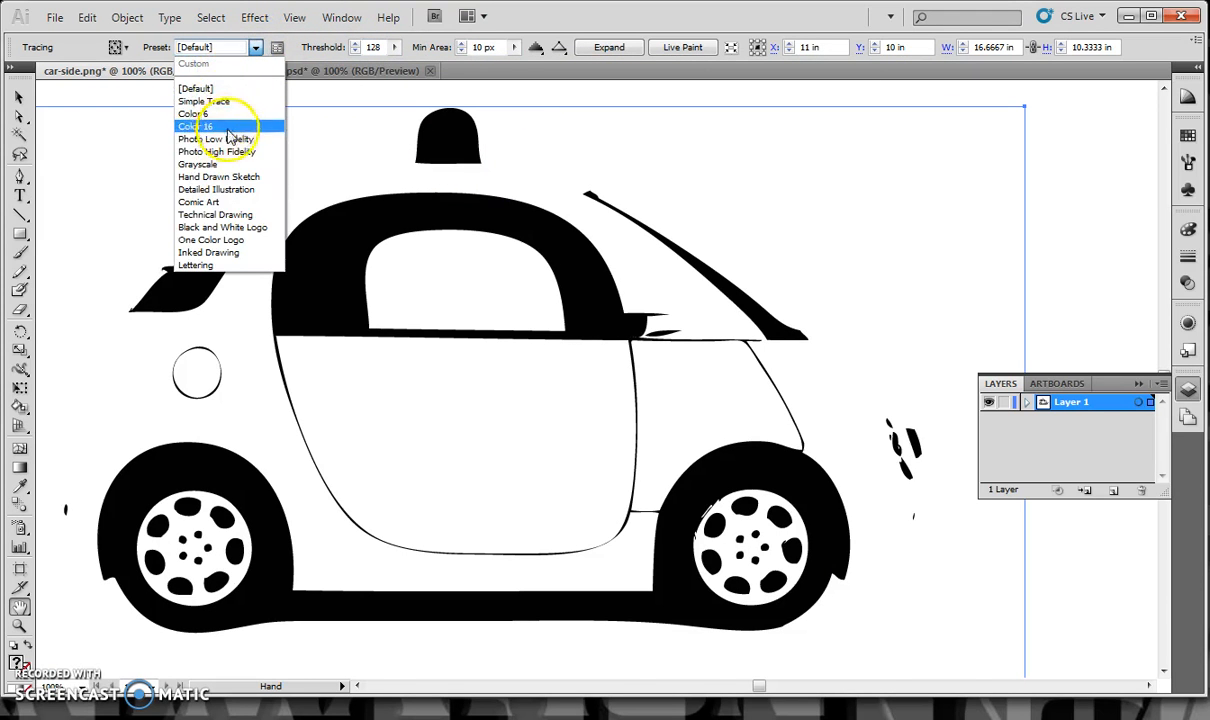
left_click(225, 164)
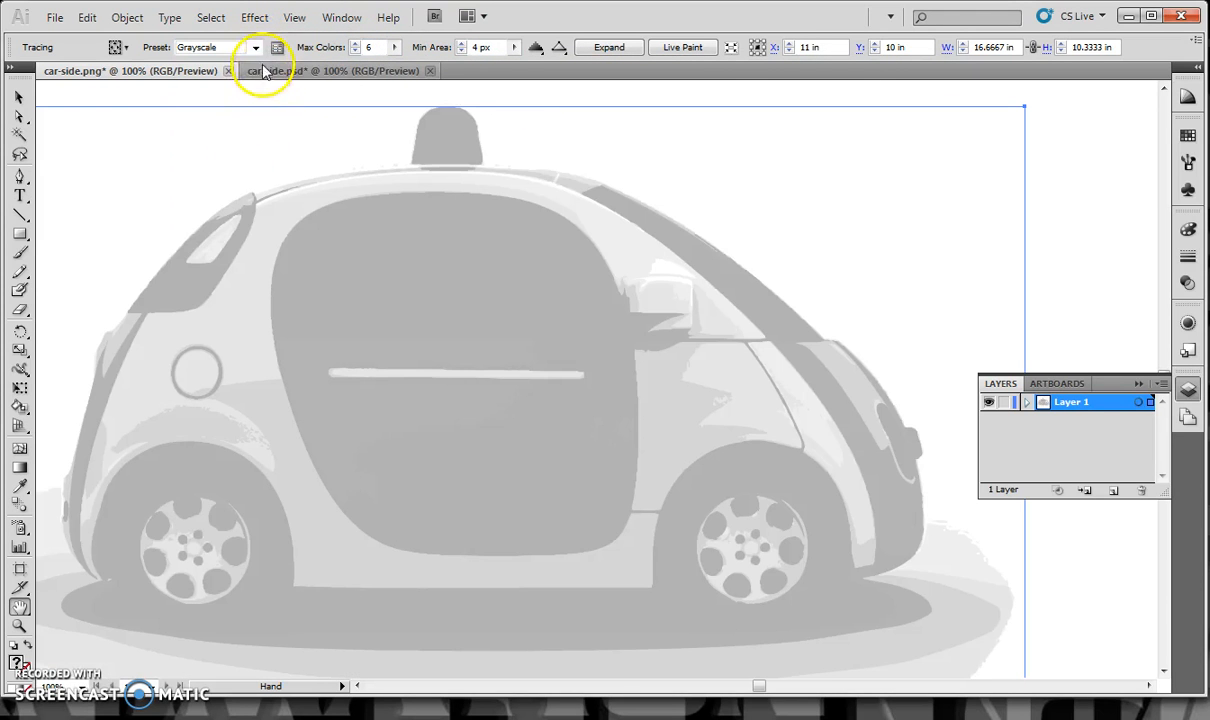
left_click(256, 47)
left_click(235, 205)
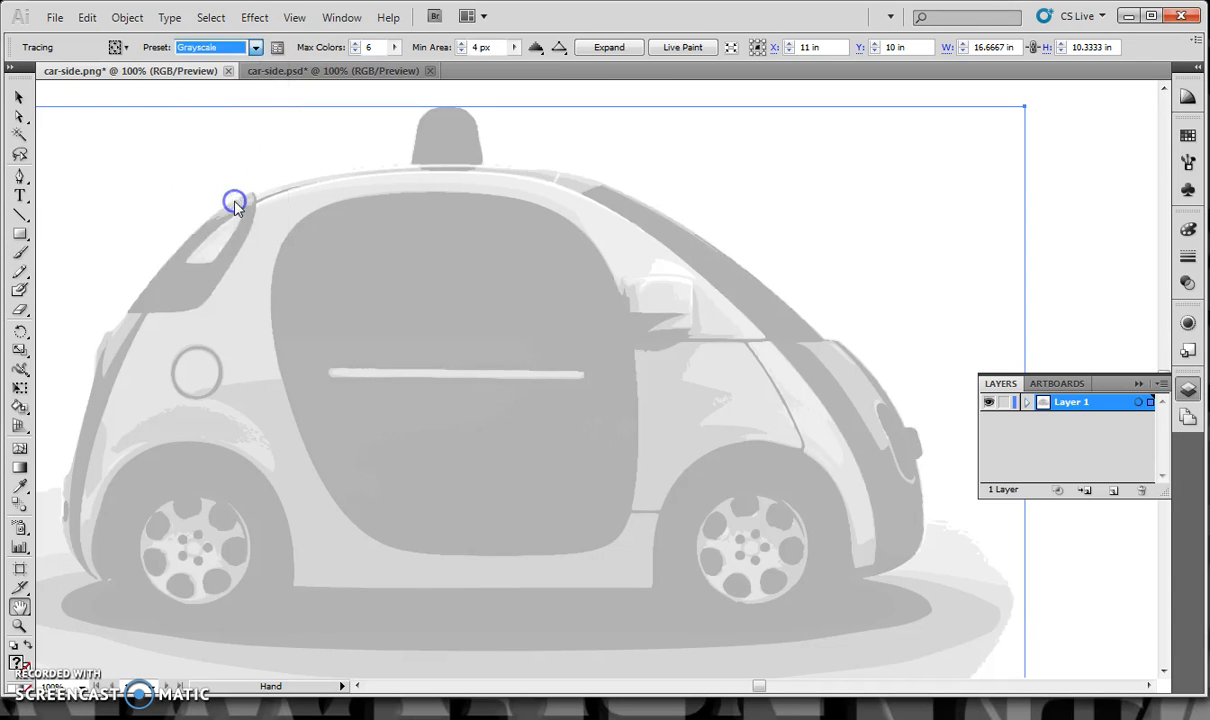
left_click(256, 47)
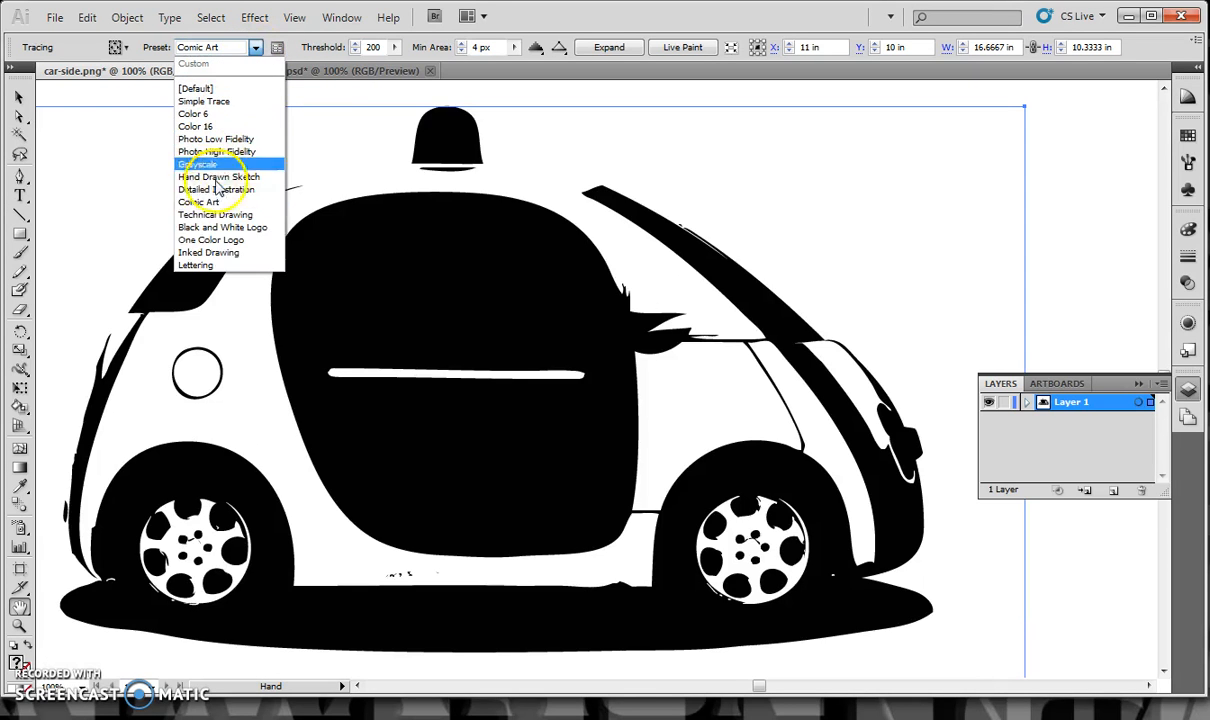
left_click(208, 252)
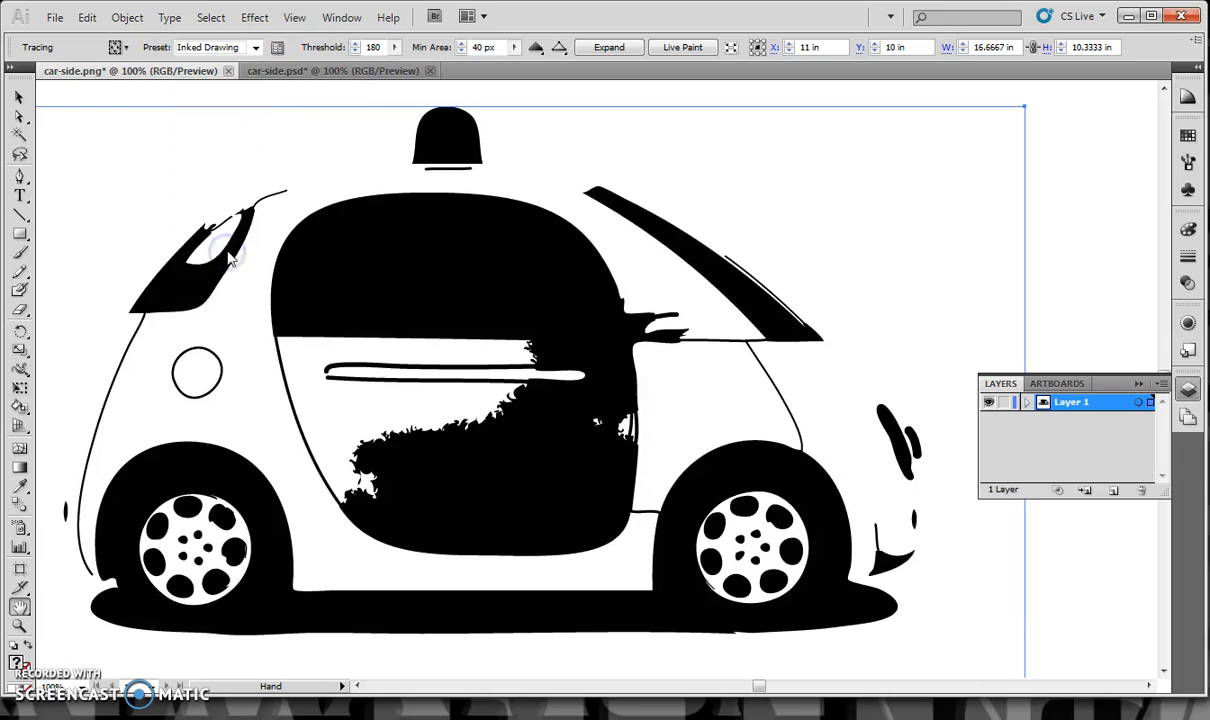
Switch the car-side.png tracing to the Color 16 preset and lower its maximum colors to 6
left_click(257, 52)
left_click(226, 127)
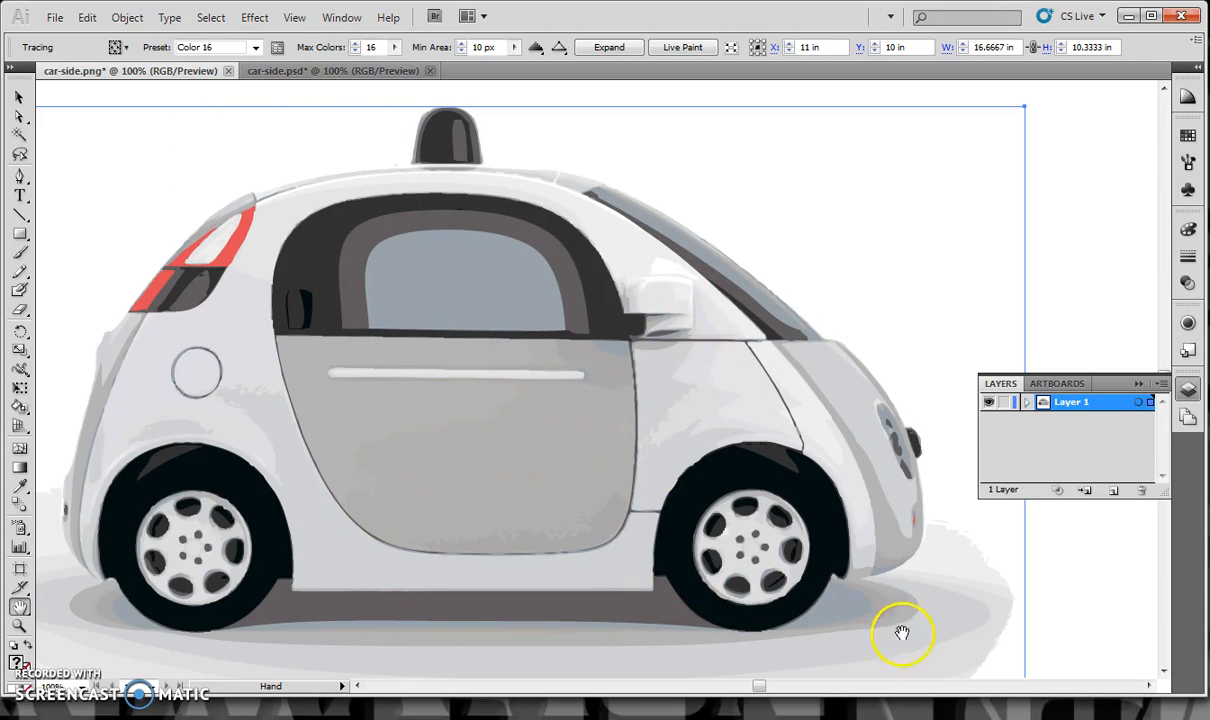
left_click(355, 51)
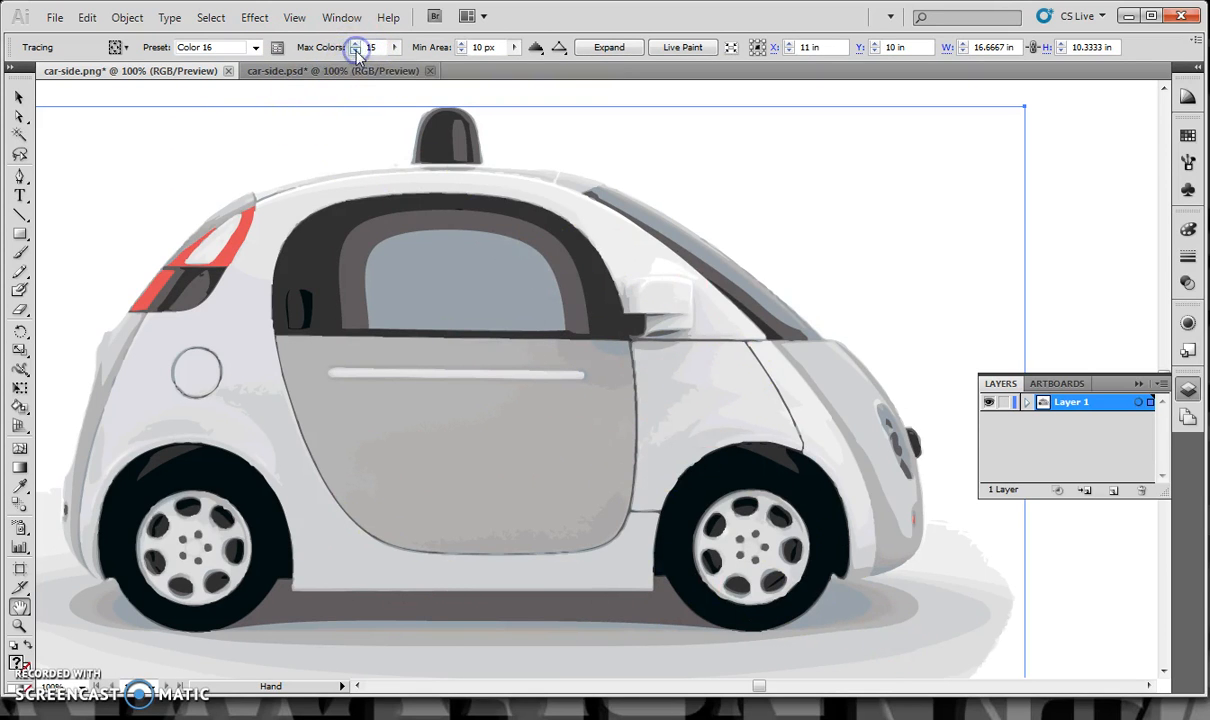
left_click(355, 51)
left_click(355, 51)
left_click(355, 51)
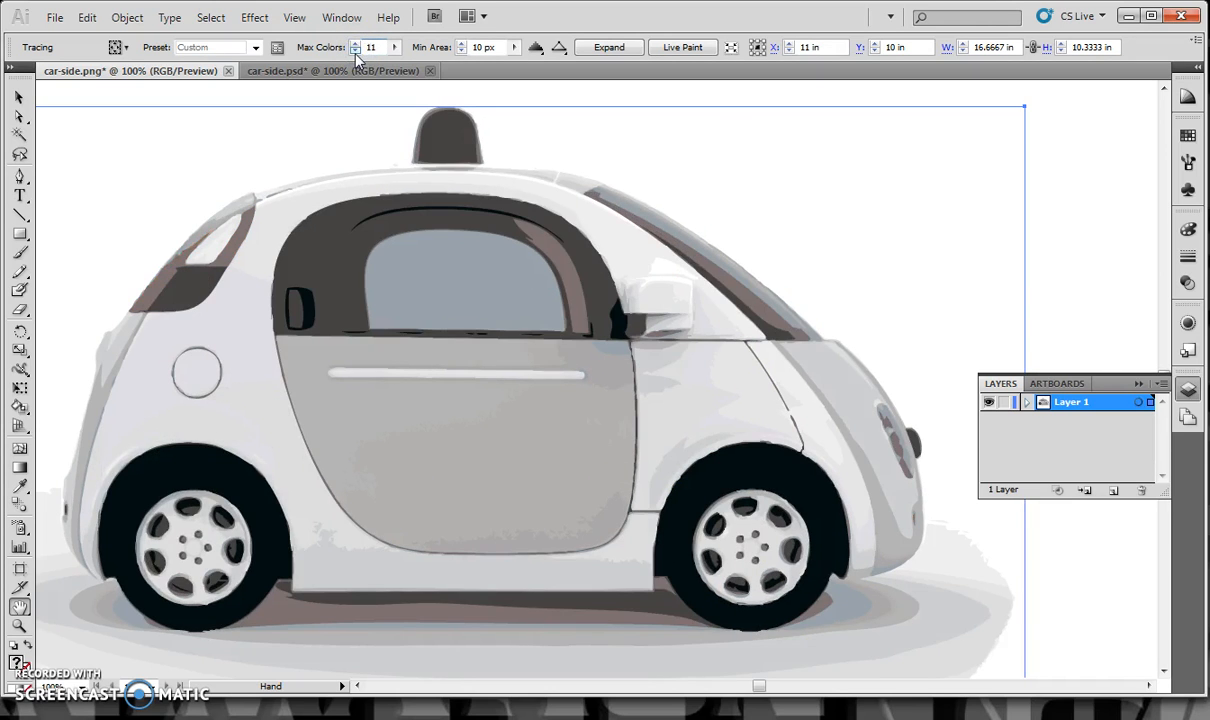
left_click(355, 51)
left_click(355, 51)
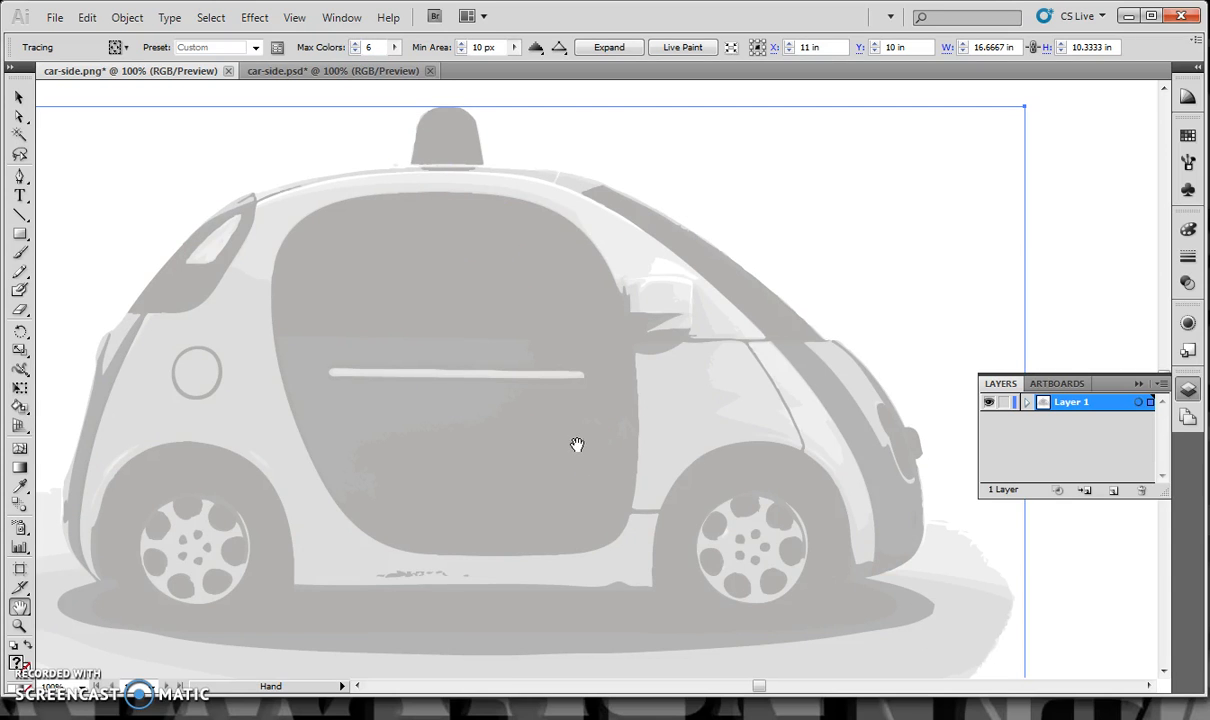
In the car-side.psd document, Live Trace the line-art car image using the Inked Drawing preset
left_click(325, 71)
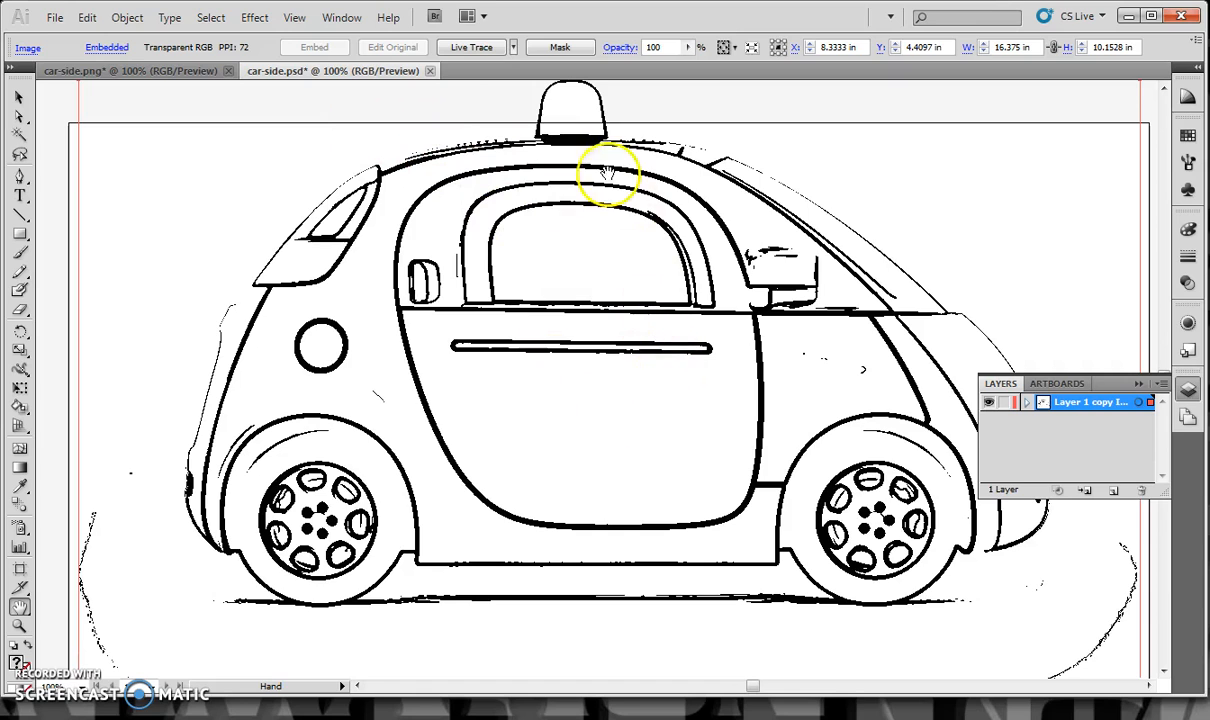
left_click(468, 52)
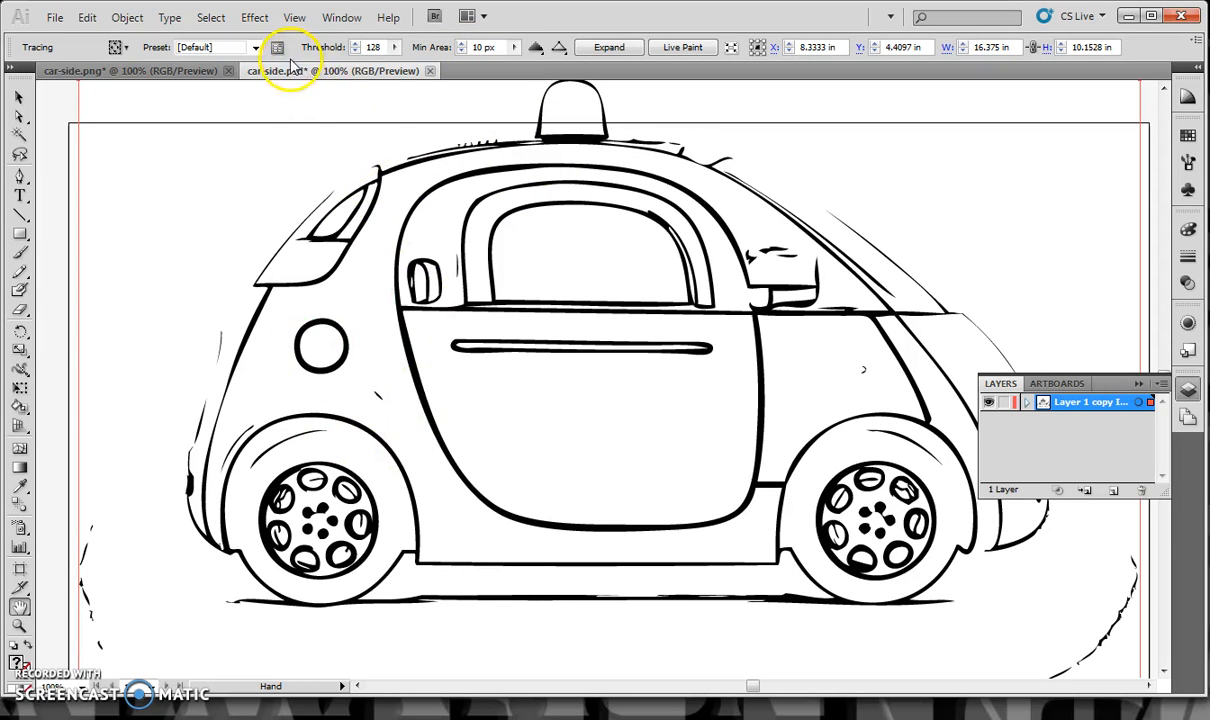
left_click(255, 48)
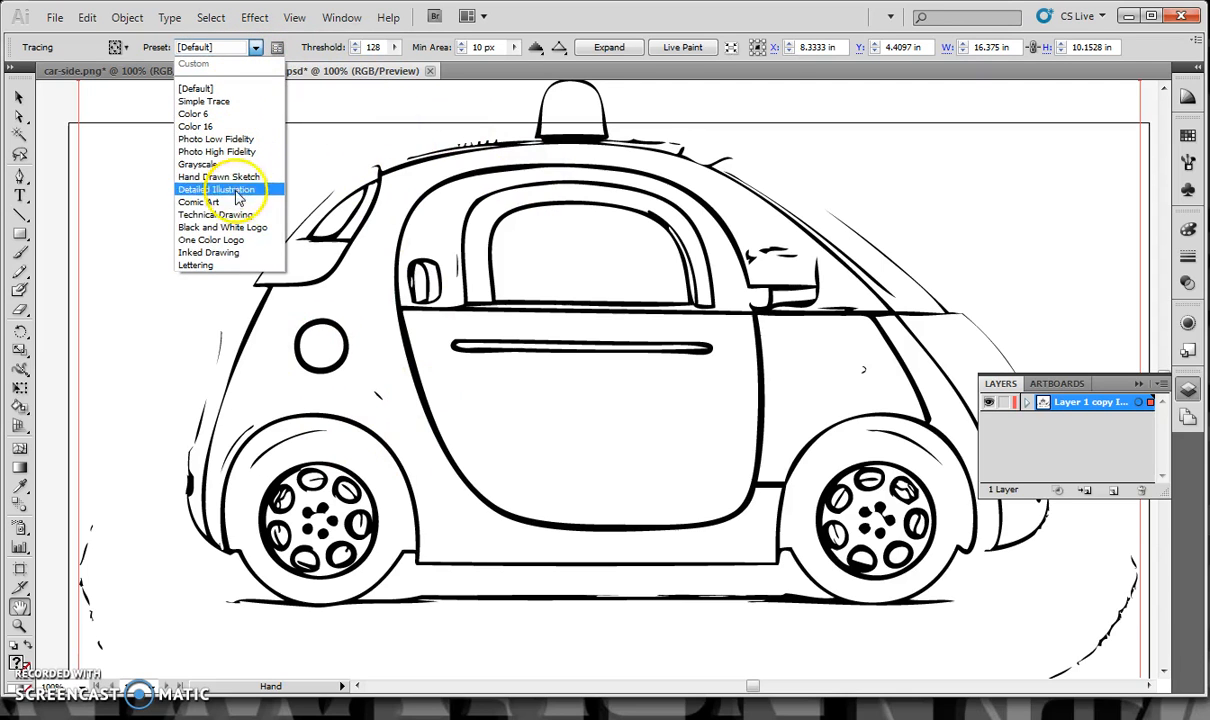
left_click(231, 258)
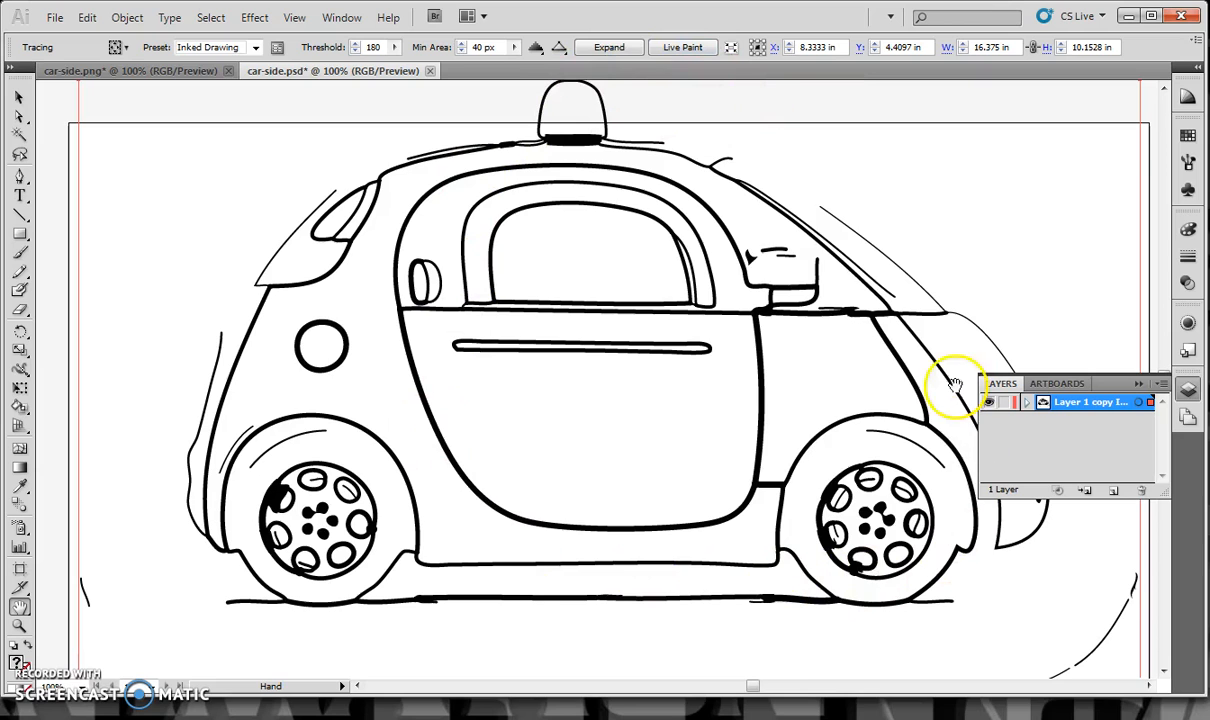
Convert the traced car to a Live Paint group and set the Live Paint Bucket to blue (R 0, G 2, B 191)
left_click(686, 52)
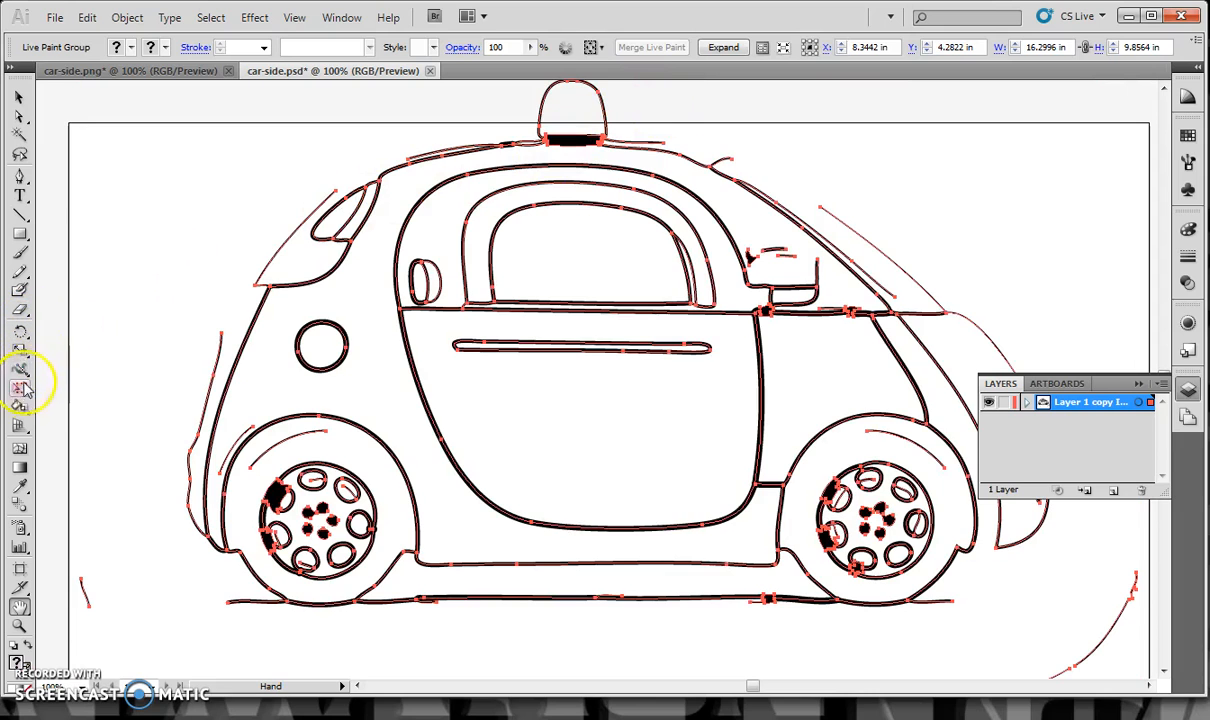
mouse_move(17, 408)
left_mouse_down()
mouse_move(70, 410)
mouse_move(75, 425)
left_mouse_up()
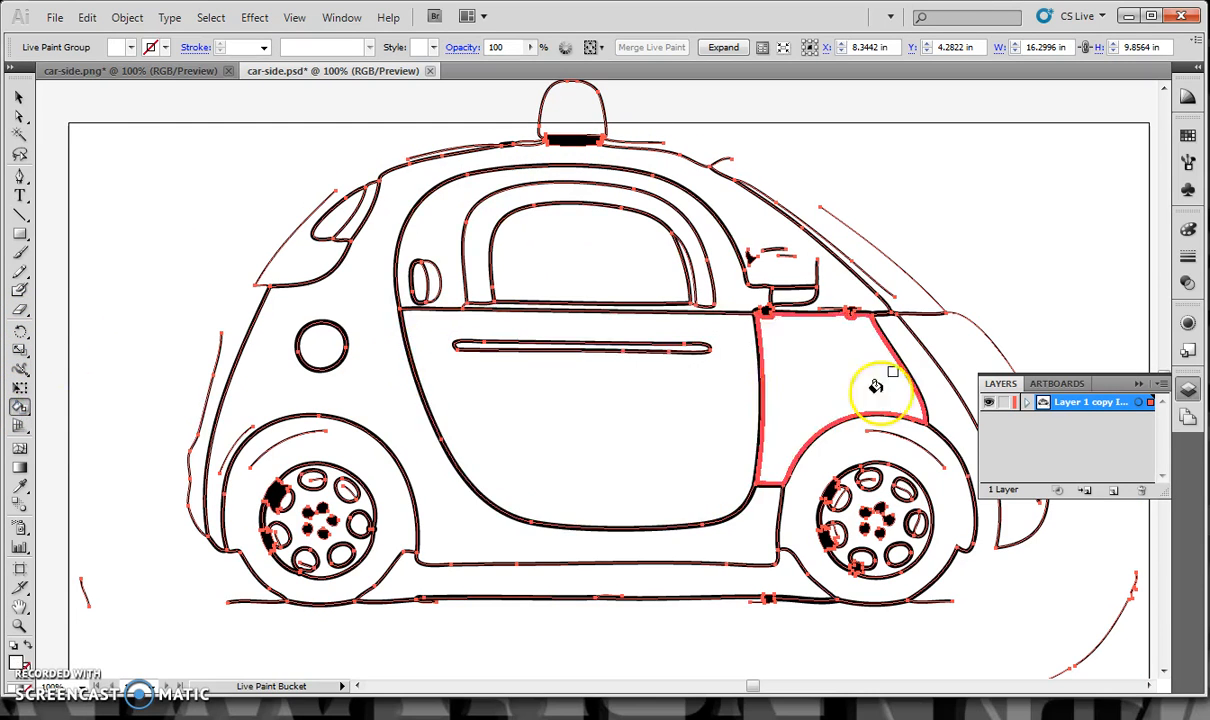
left_click(1190, 230)
left_click(1106, 305)
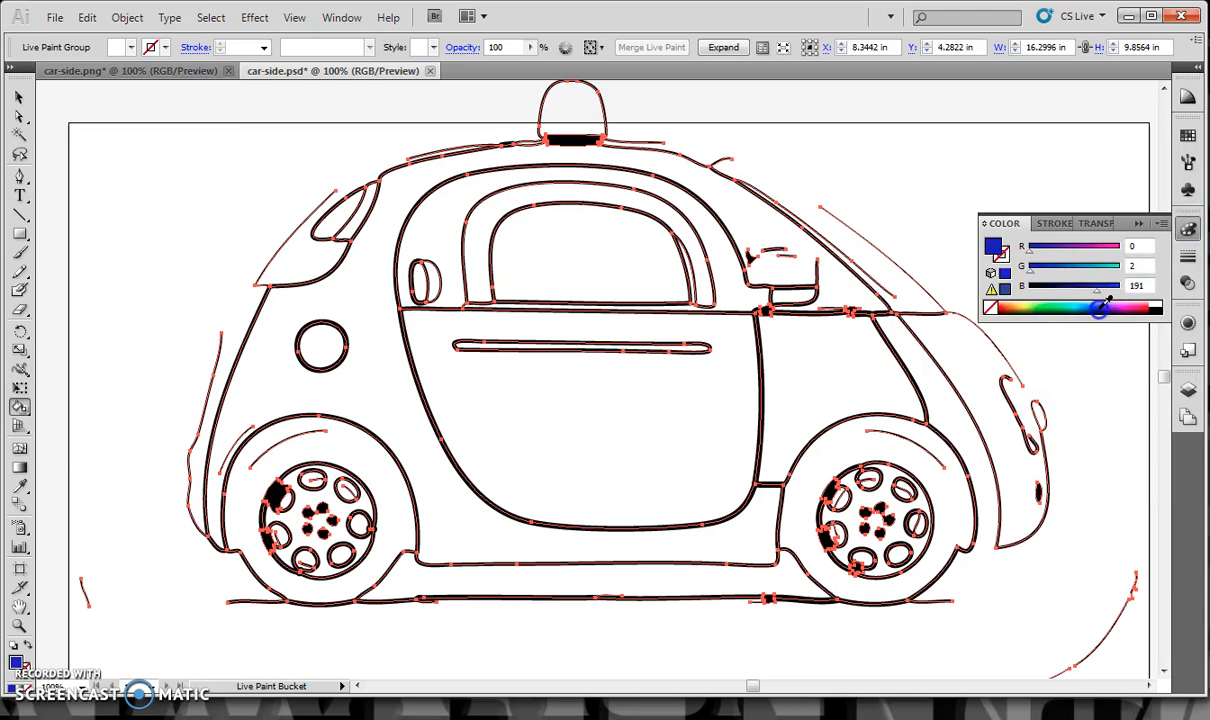
Fill the lower door, the outer window surround, the round fuel cap and the roof dome with blue
left_click(550, 313)
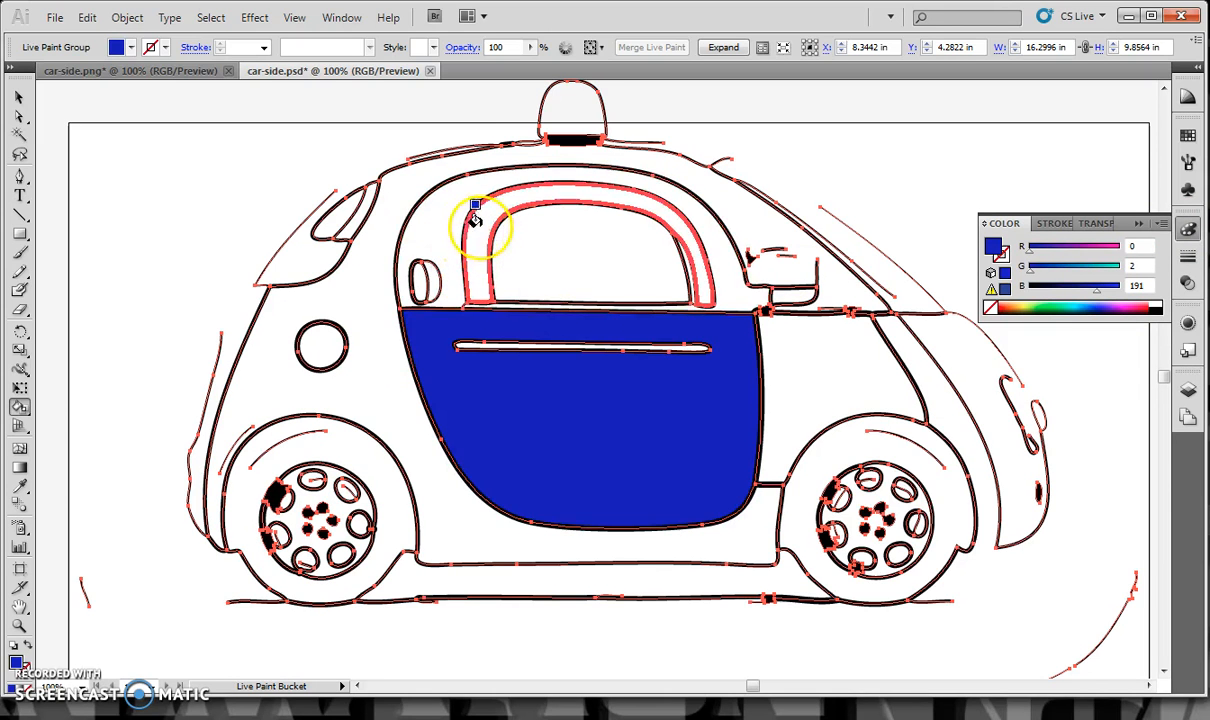
left_click(432, 204)
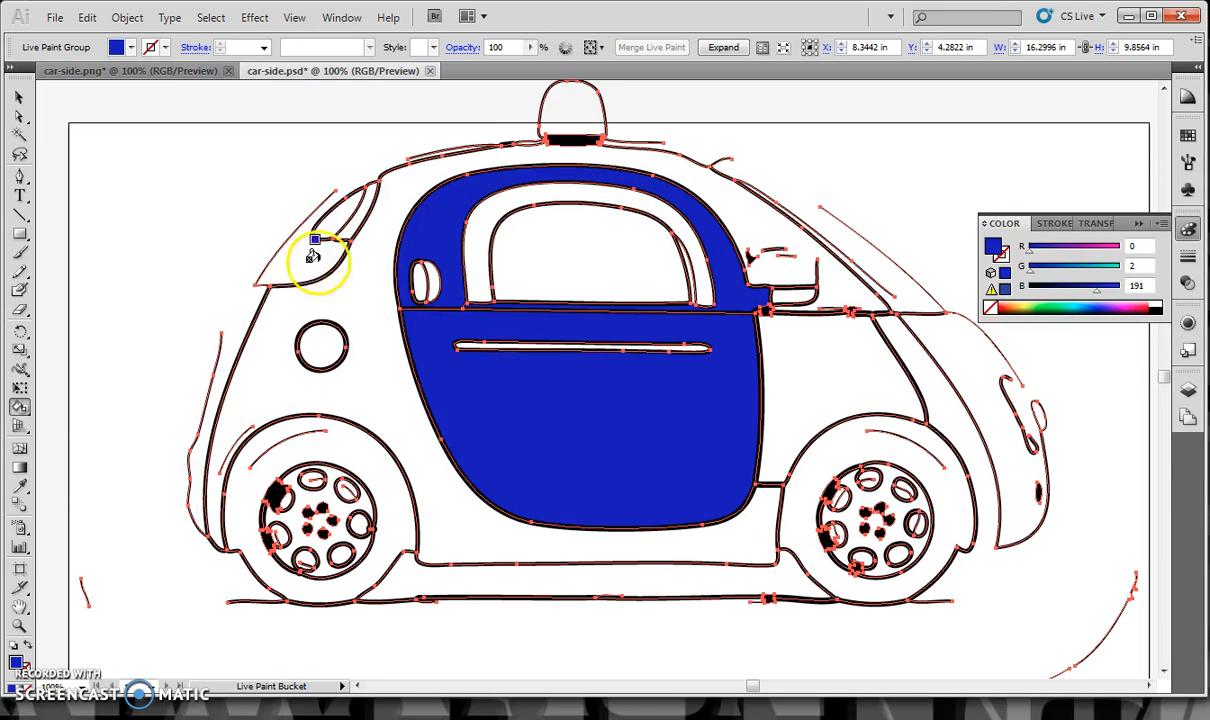
left_click(320, 346)
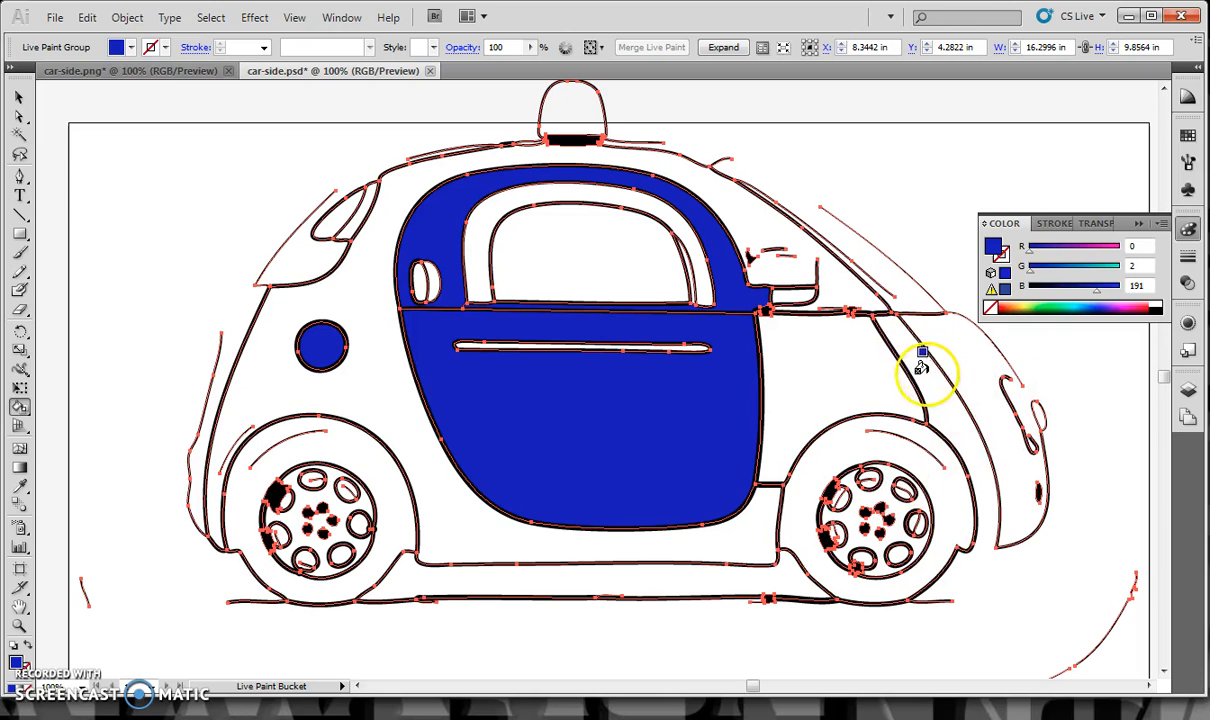
left_click(565, 110)
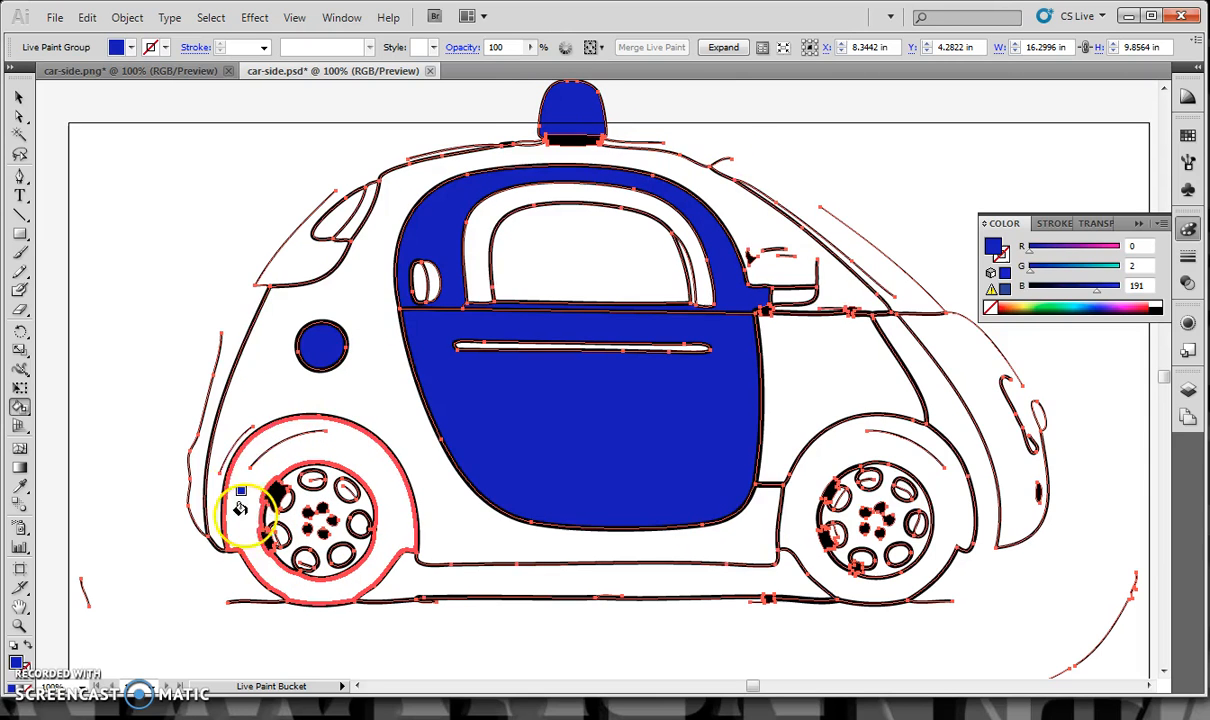
Turn on gap detection for the Live Paint group with paint stopping at Large Gaps
left_click(762, 48)
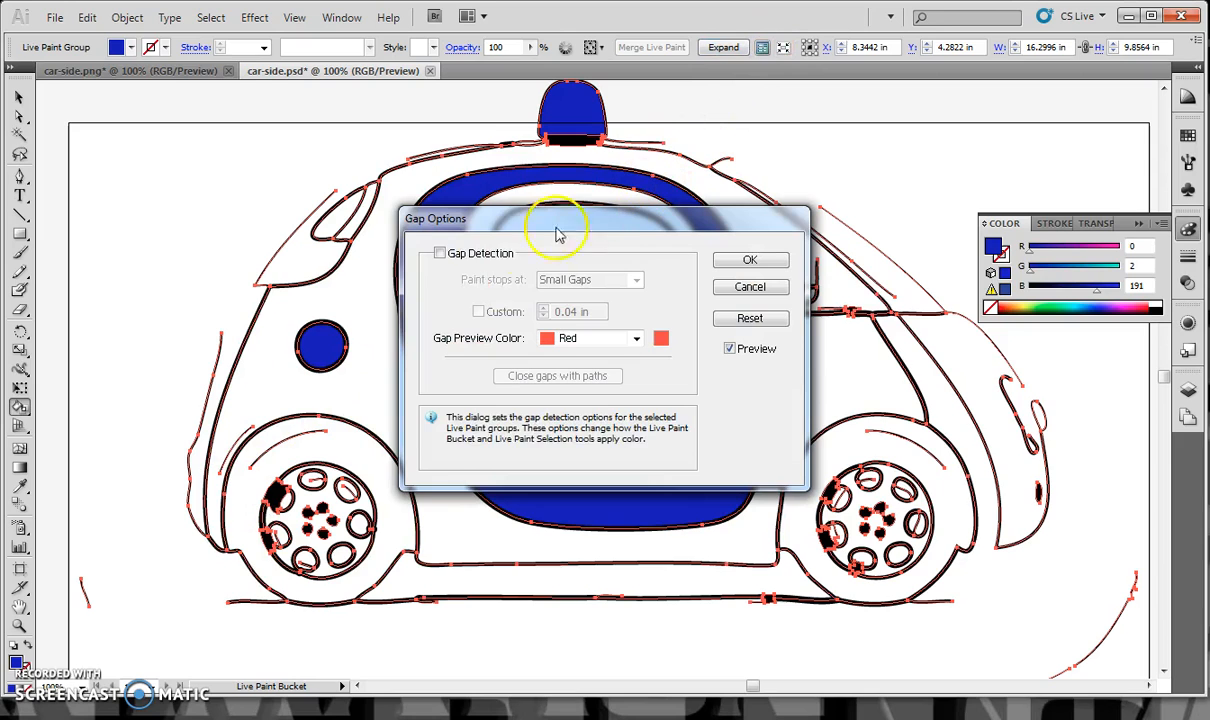
left_click(440, 256)
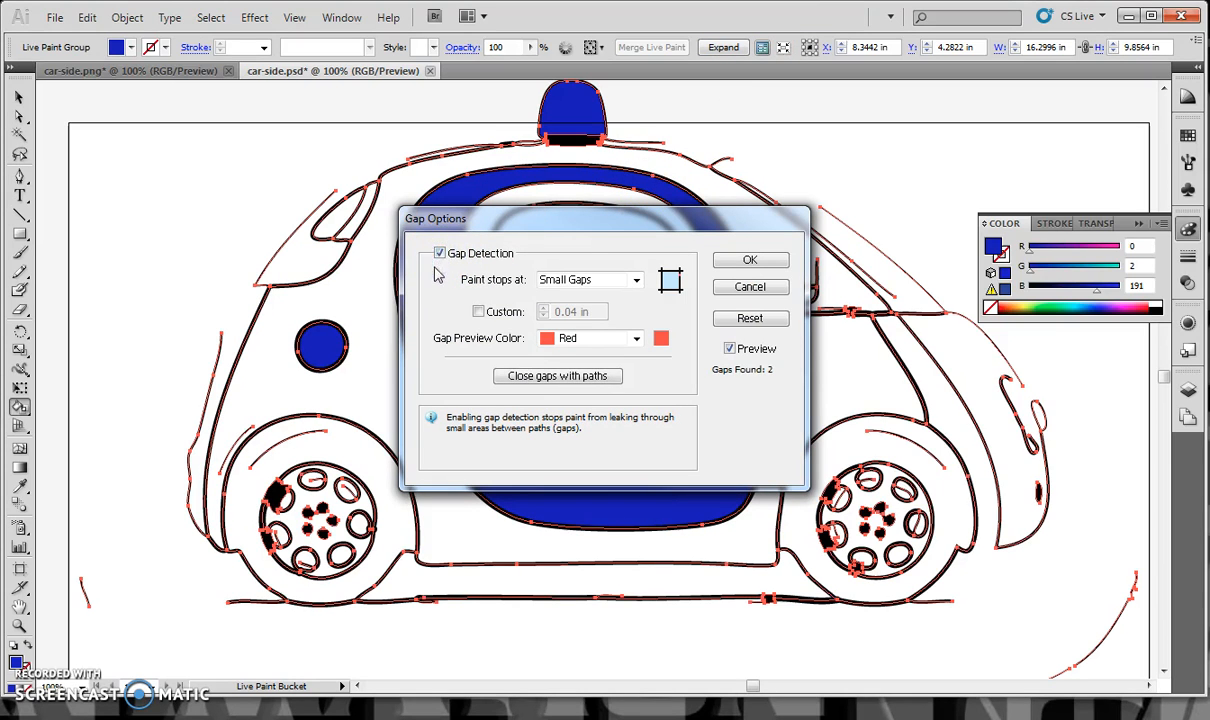
left_click(634, 279)
left_click(622, 323)
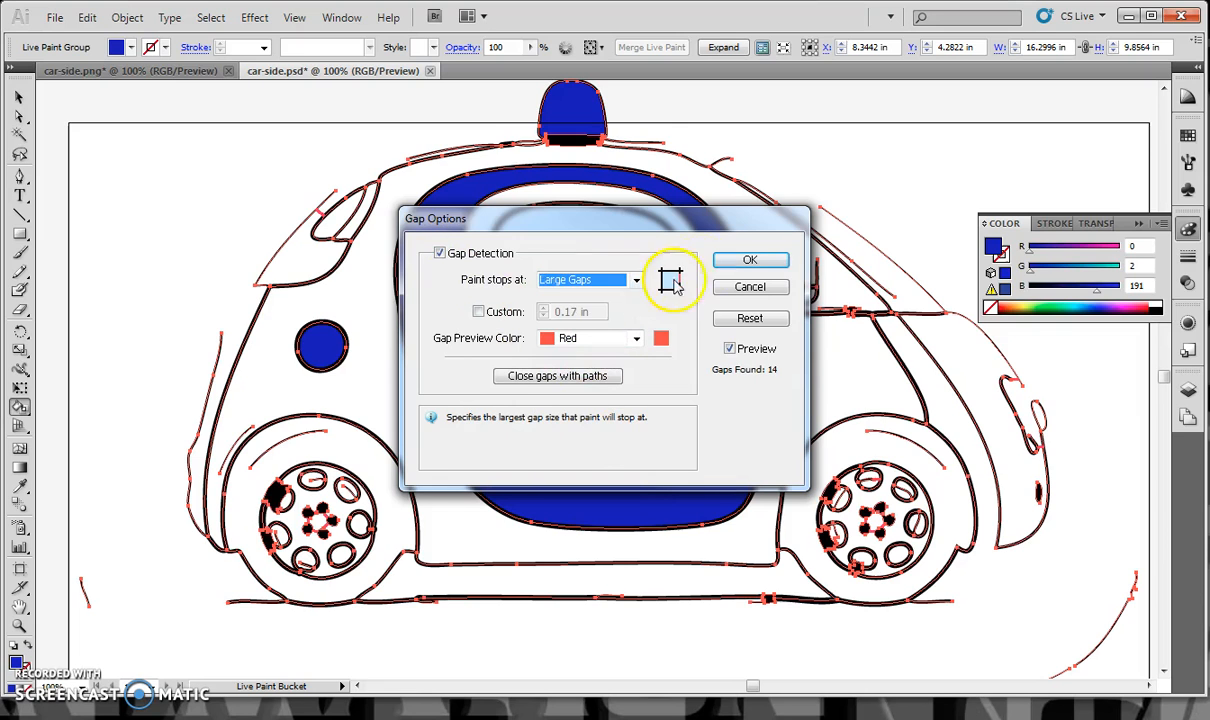
left_click(745, 262)
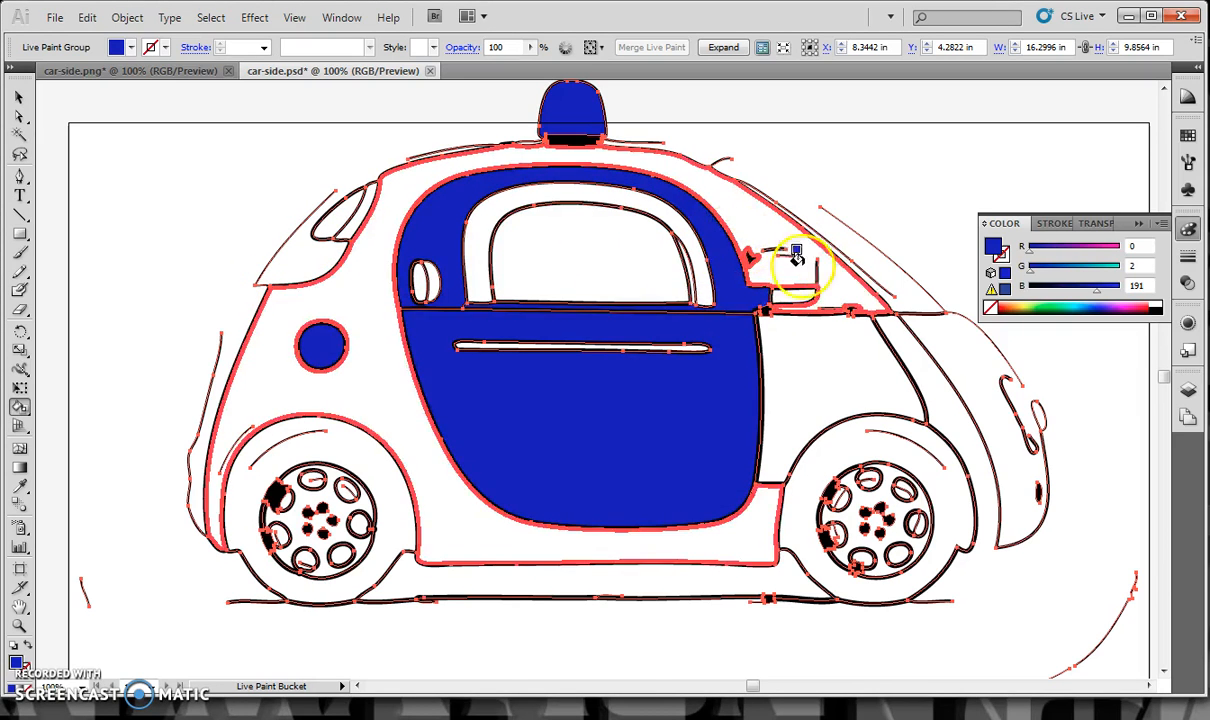
Fill the front fender, main body, car nose and inner rear-light shape with pink (R 255, G 31, B 168)
left_click(1142, 299)
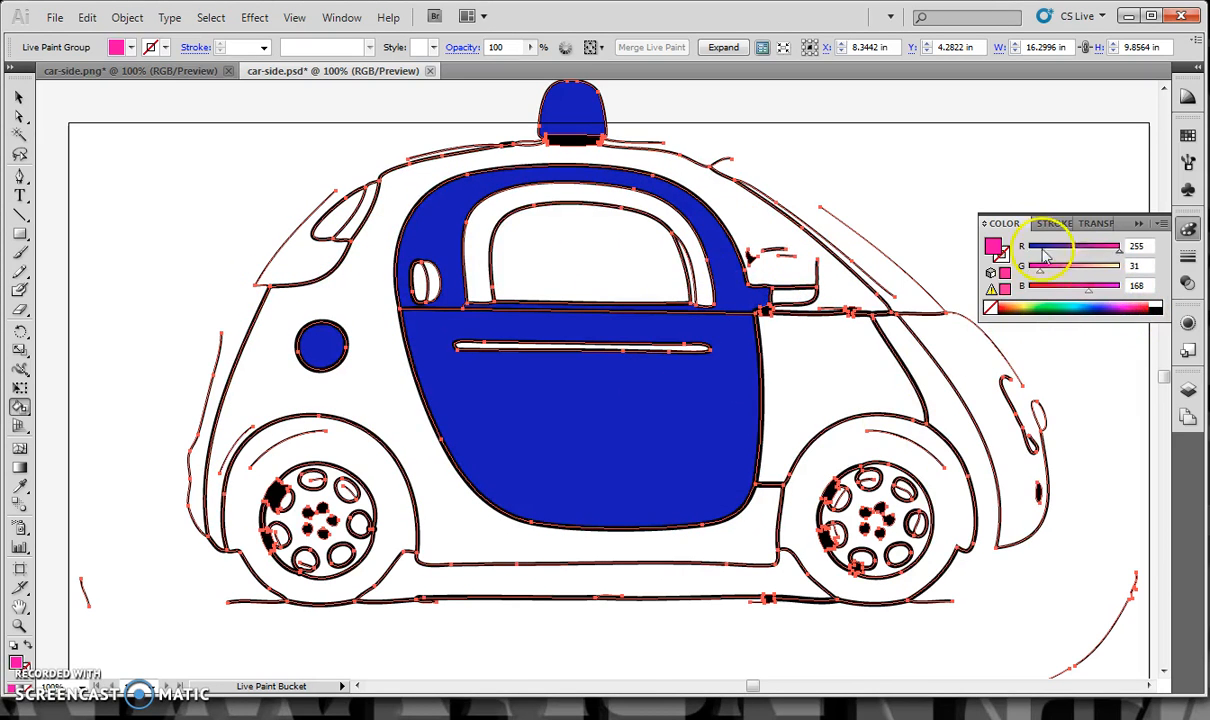
left_click(812, 395)
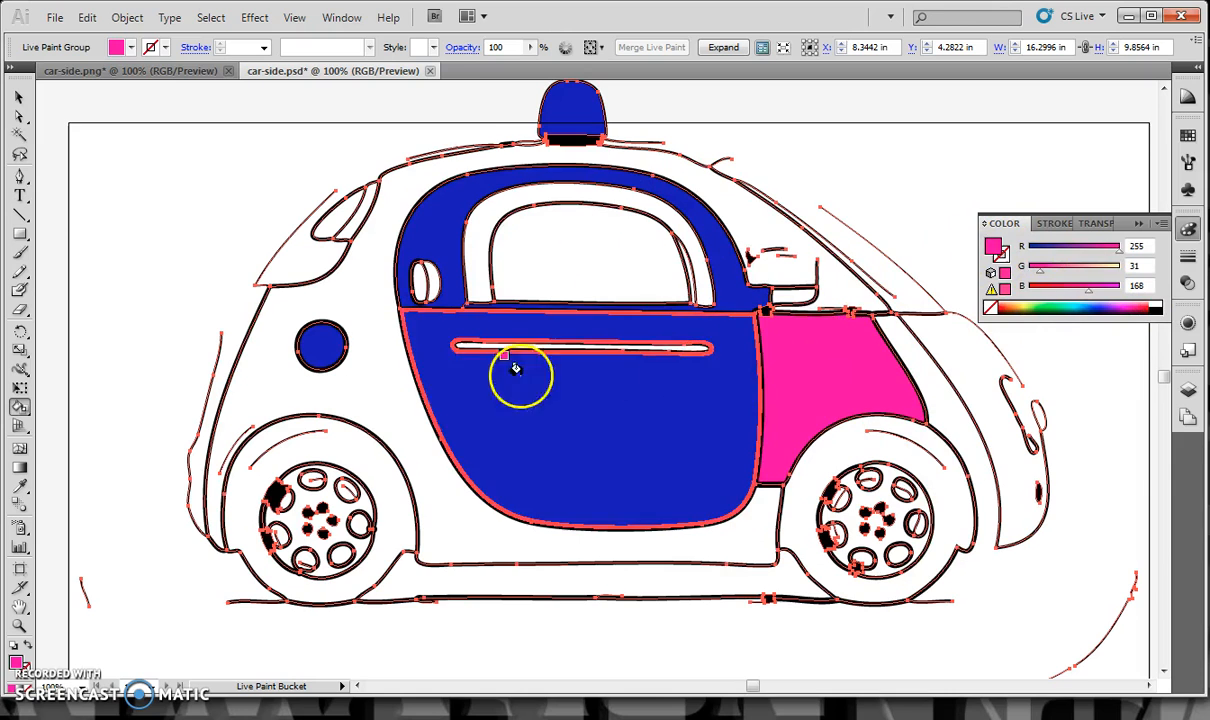
left_click(372, 385)
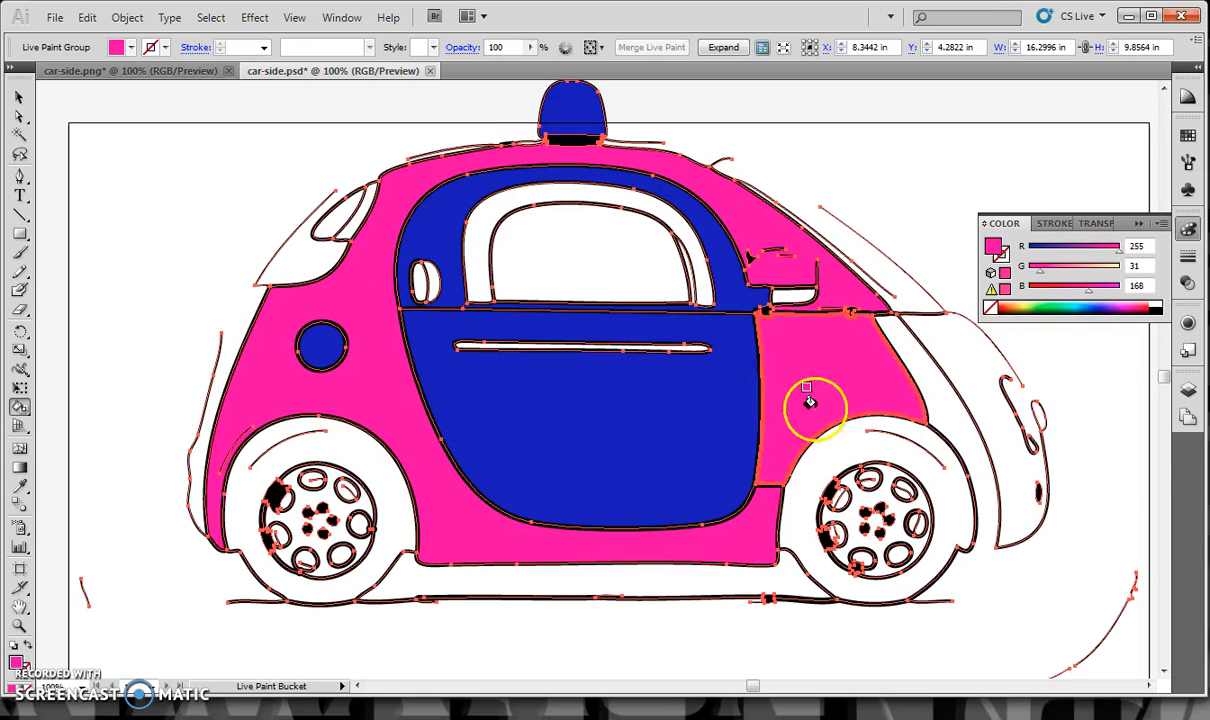
left_click(950, 375)
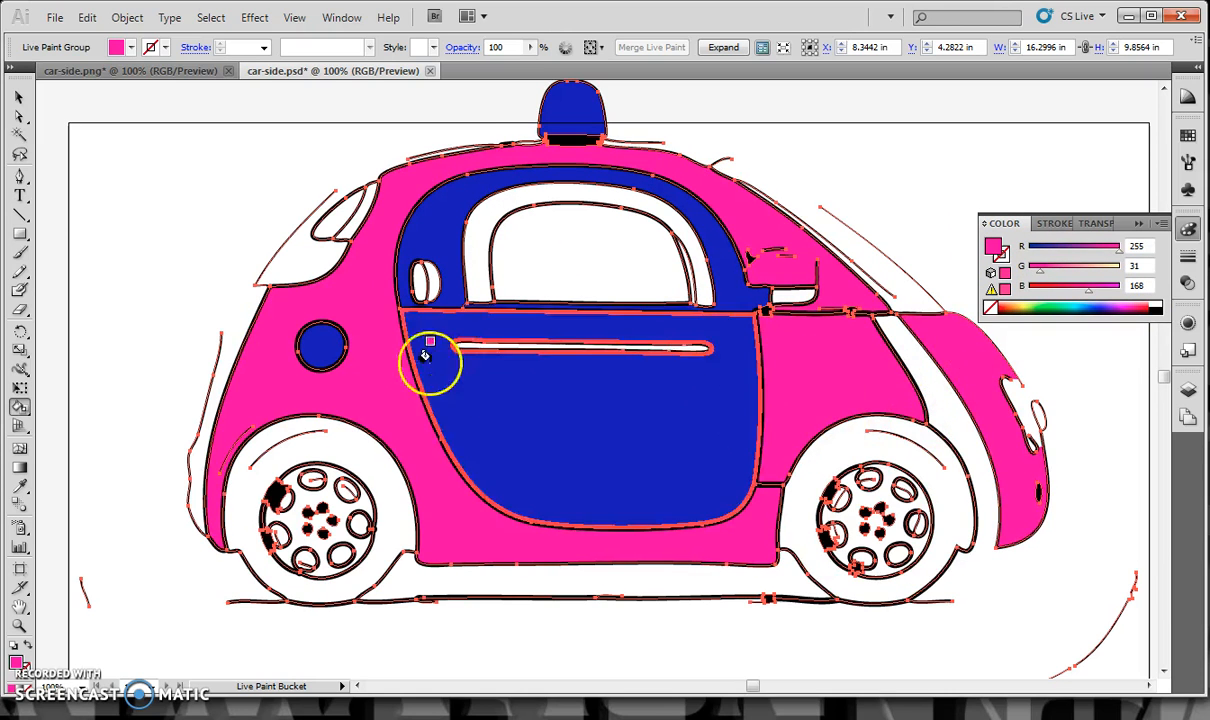
left_click(333, 212)
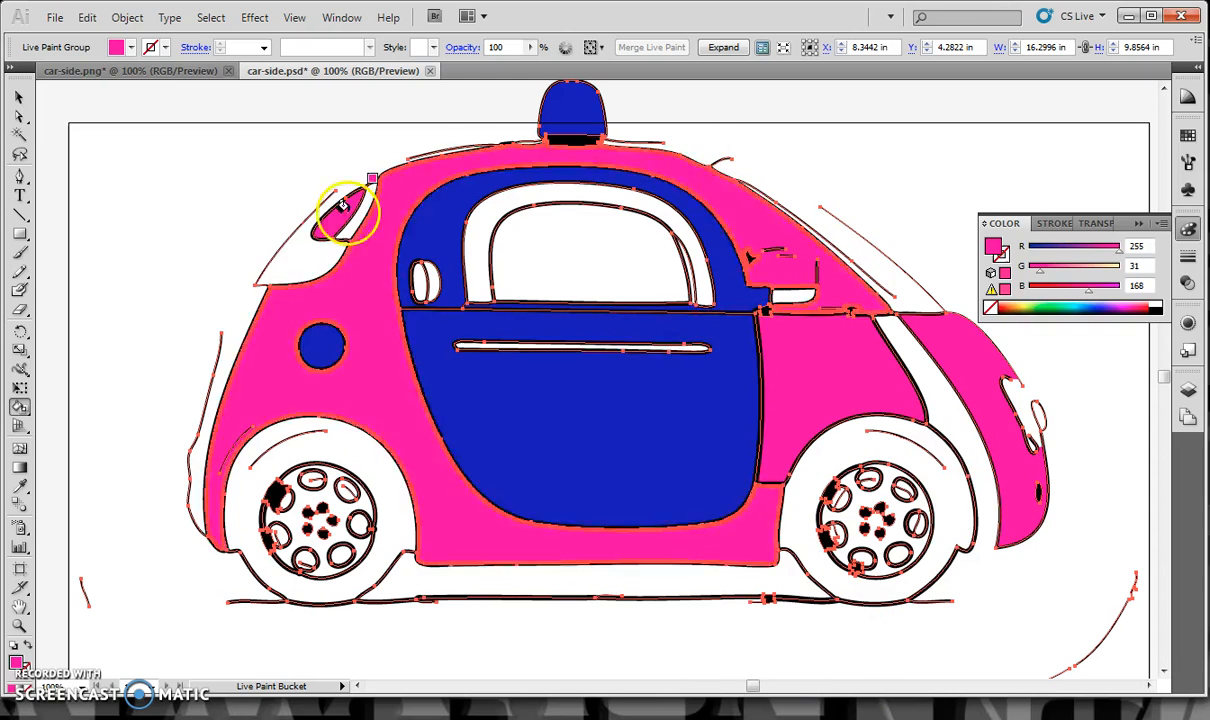
Expand the painted Live Paint group into regular paths
left_click(1190, 396)
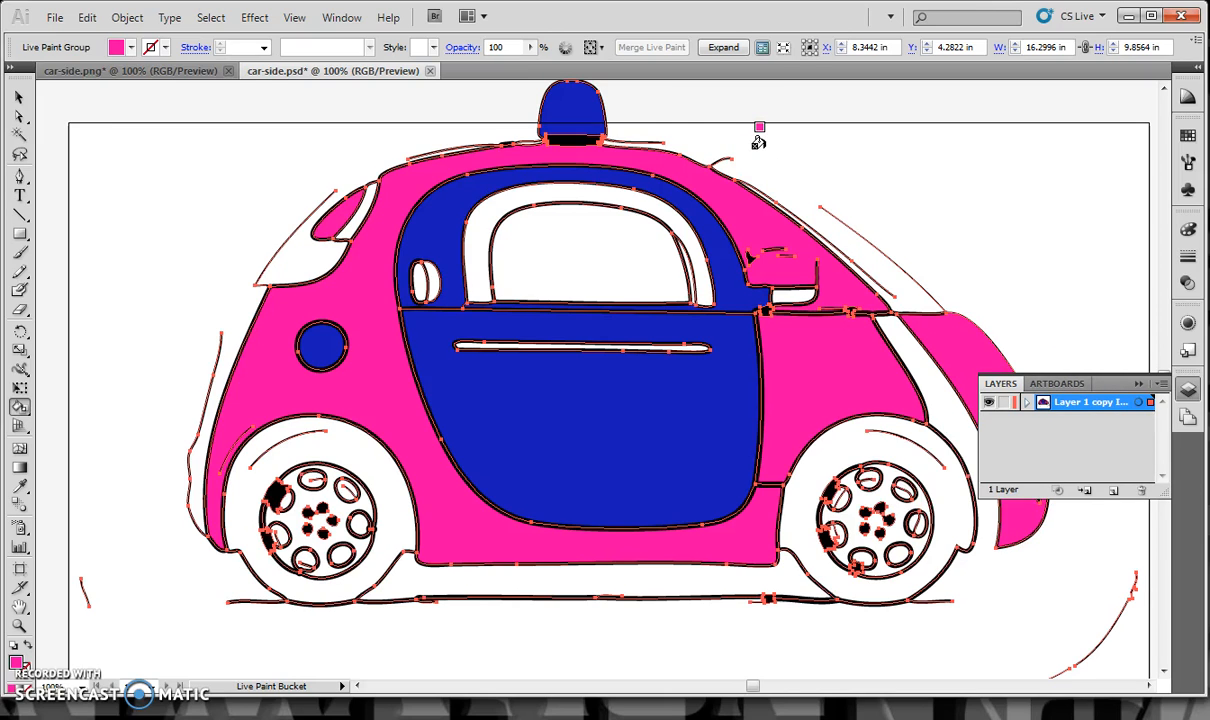
left_click(724, 48)
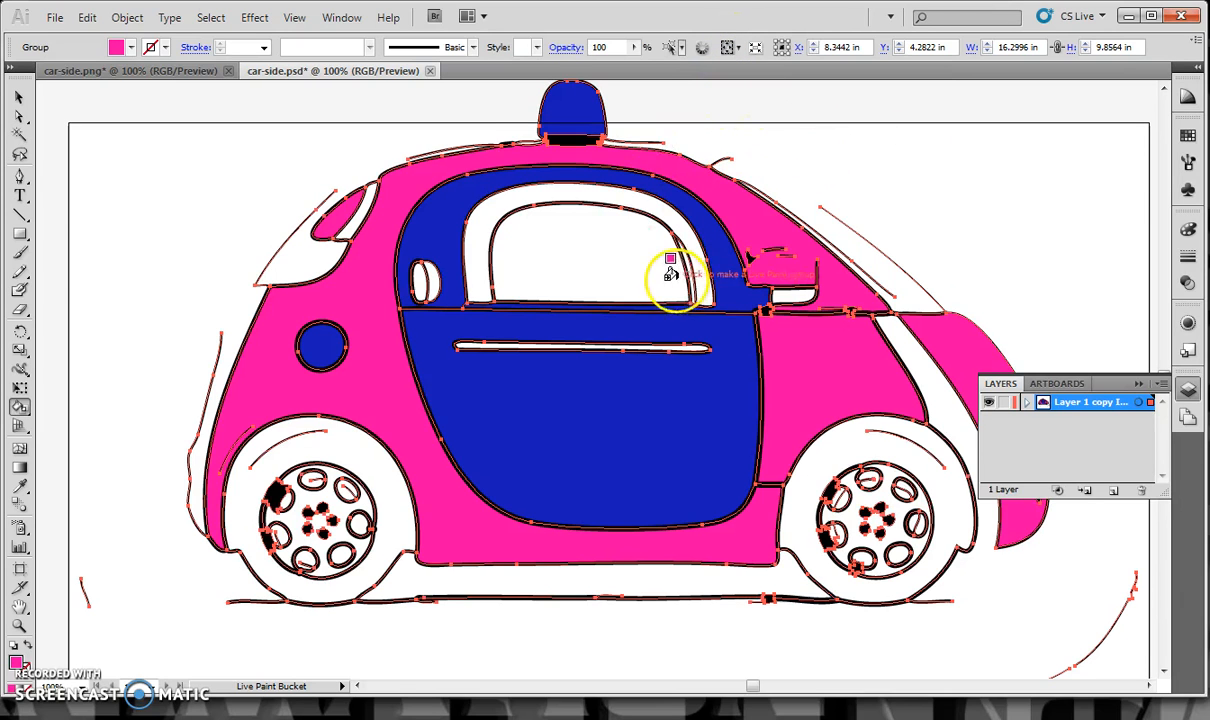
scroll(671, 276, "up", 3)
Ungroup the expanded car artwork and clear the selection
left_click(19, 98)
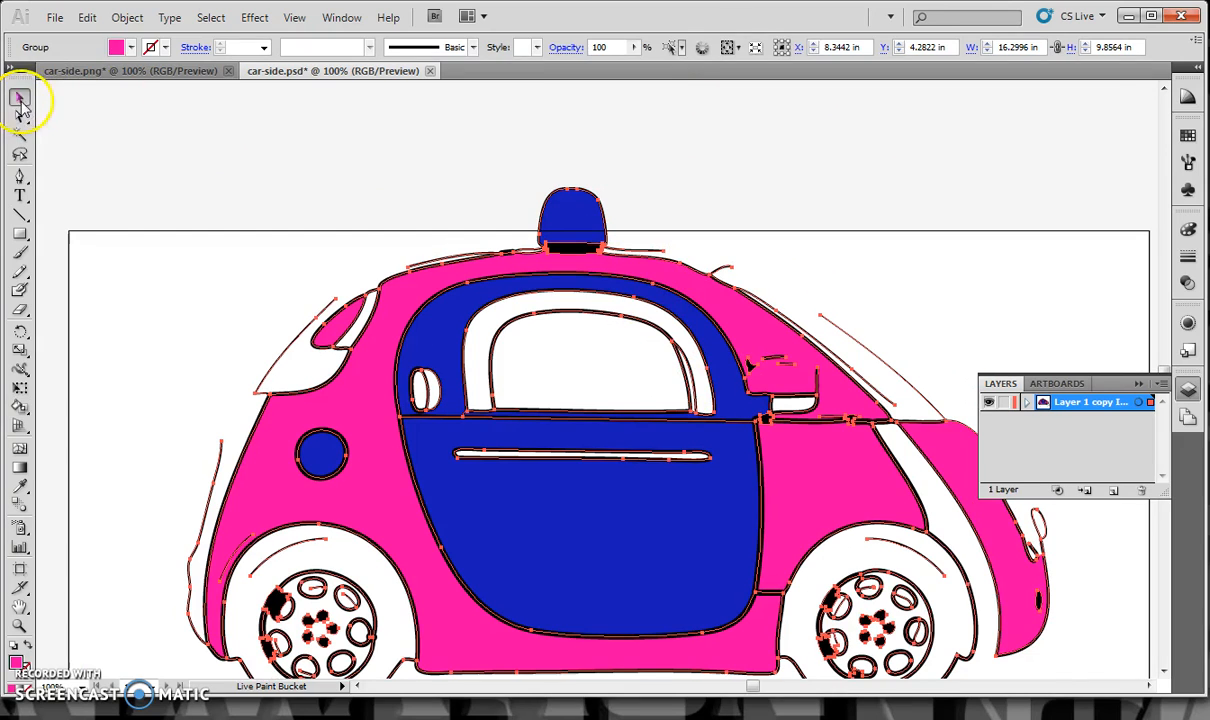
left_click(264, 163)
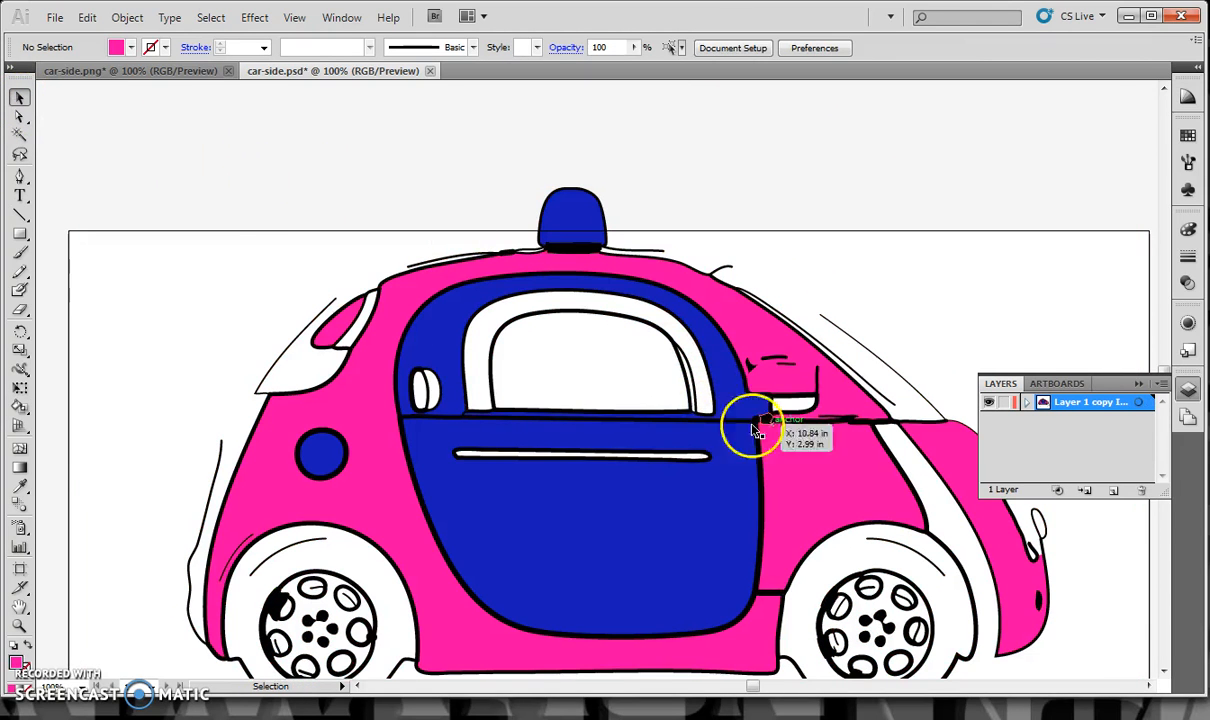
left_click(783, 428)
right_click(754, 362)
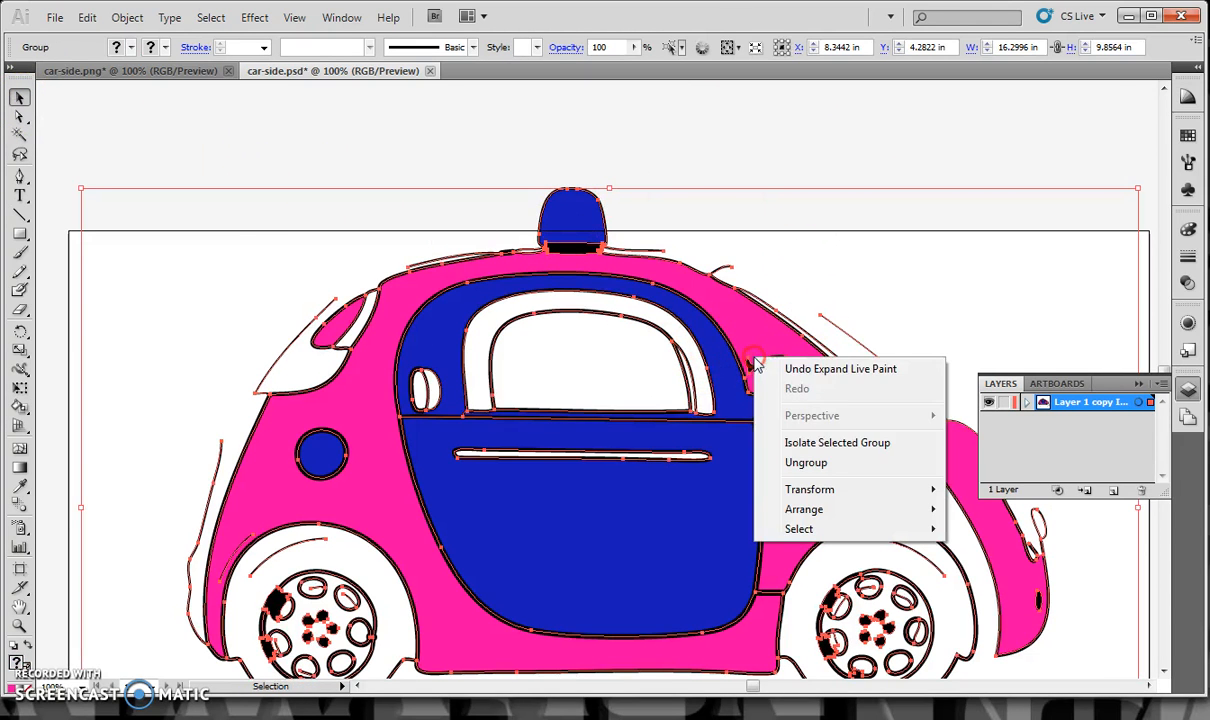
left_click(810, 461)
left_click(683, 146)
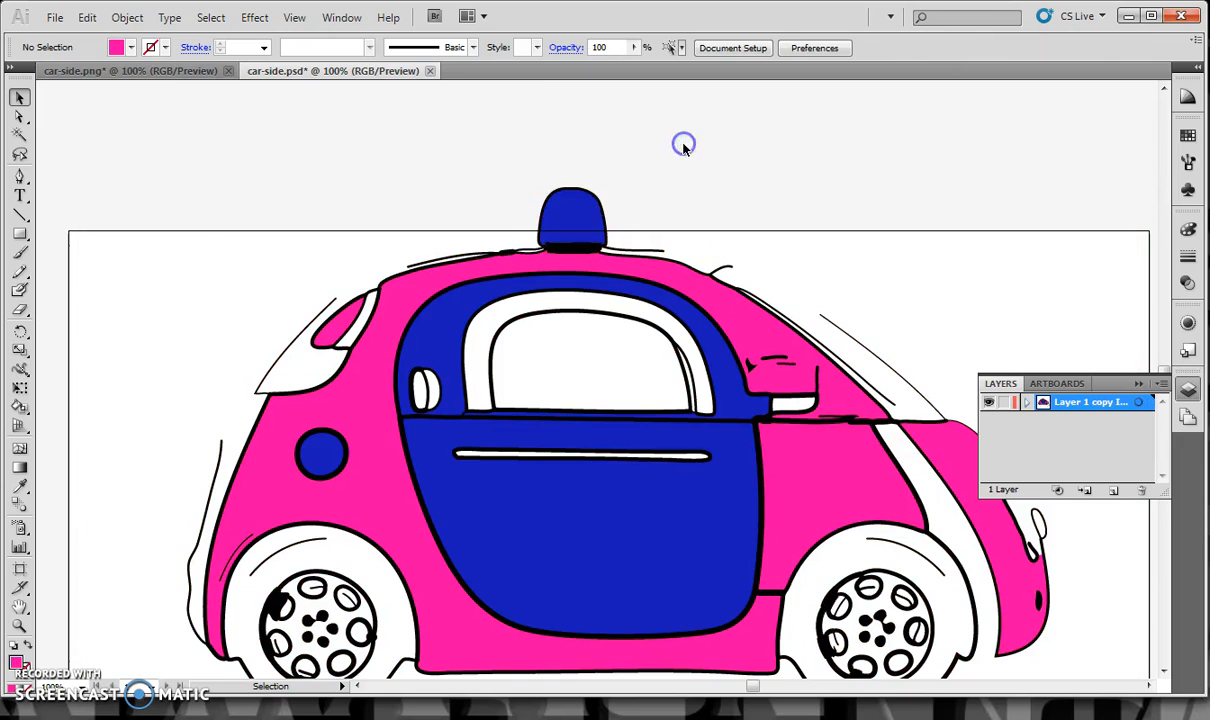
Ungroup the nested group that holds the car's blue and pink fills, then deselect everything
left_click(574, 220)
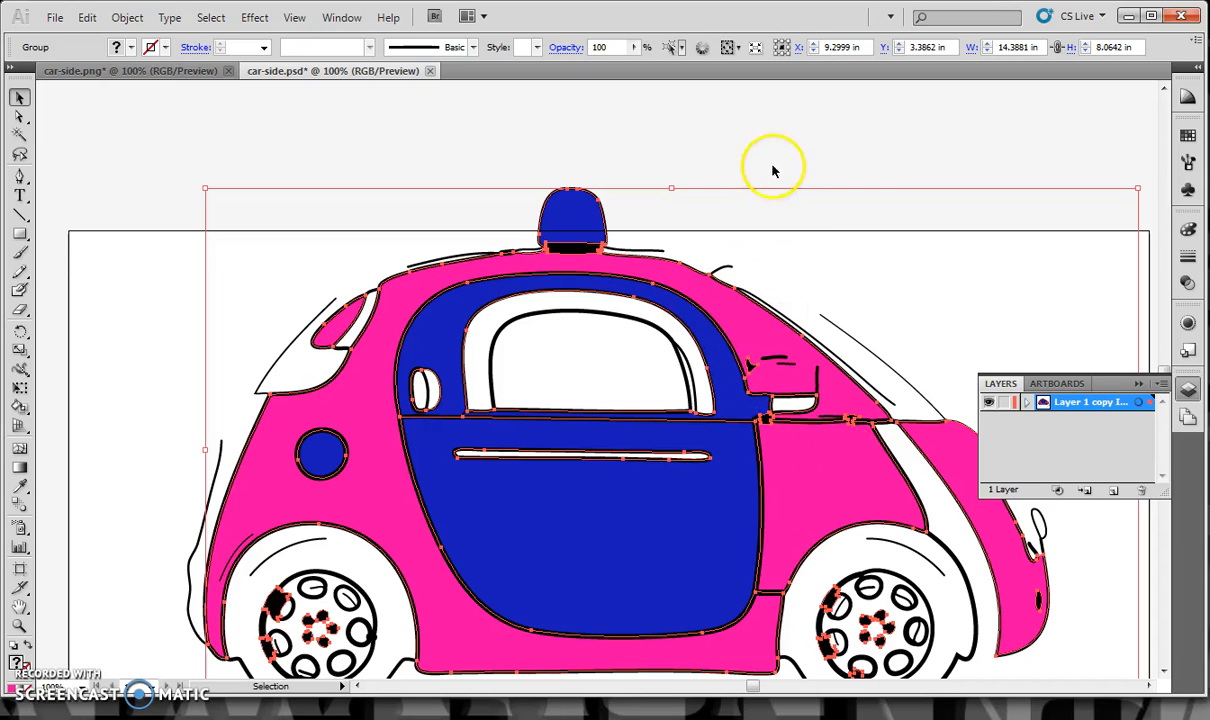
left_click(724, 178)
left_click(578, 227)
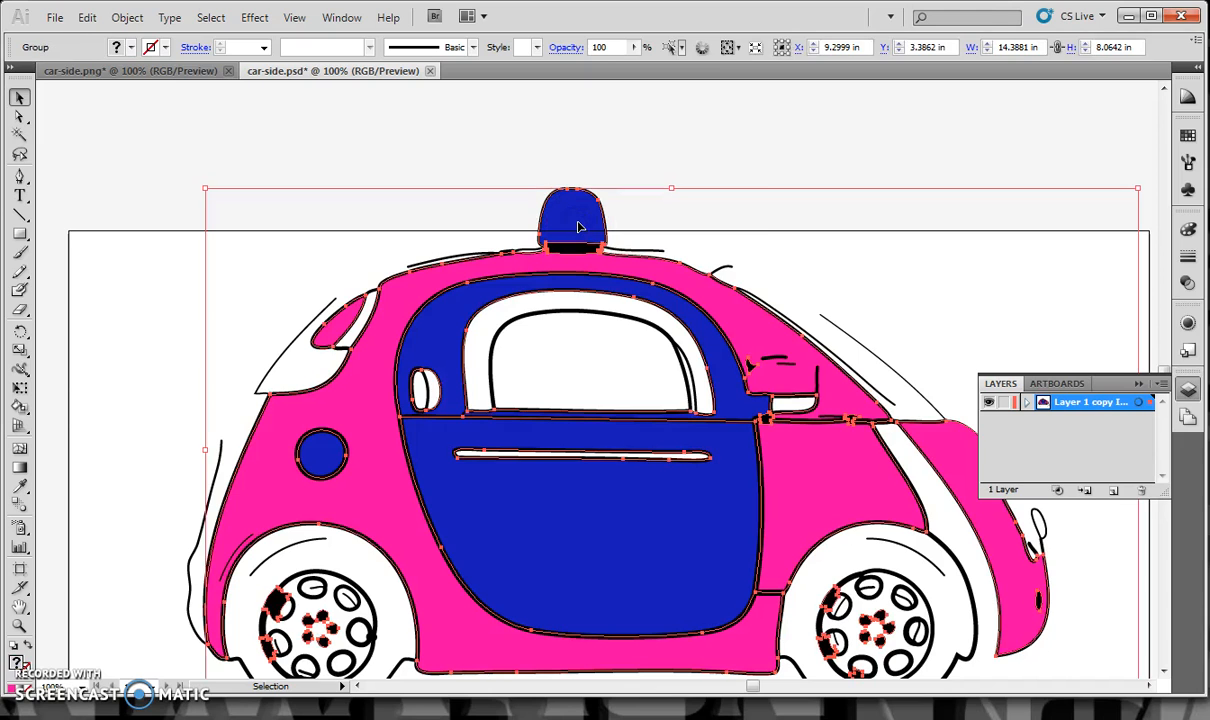
right_click(578, 227)
left_click(645, 331)
left_click(610, 181)
Select every shape with the same fill and stroke as the blue roof dome and cut them from the artwork
left_click(588, 222)
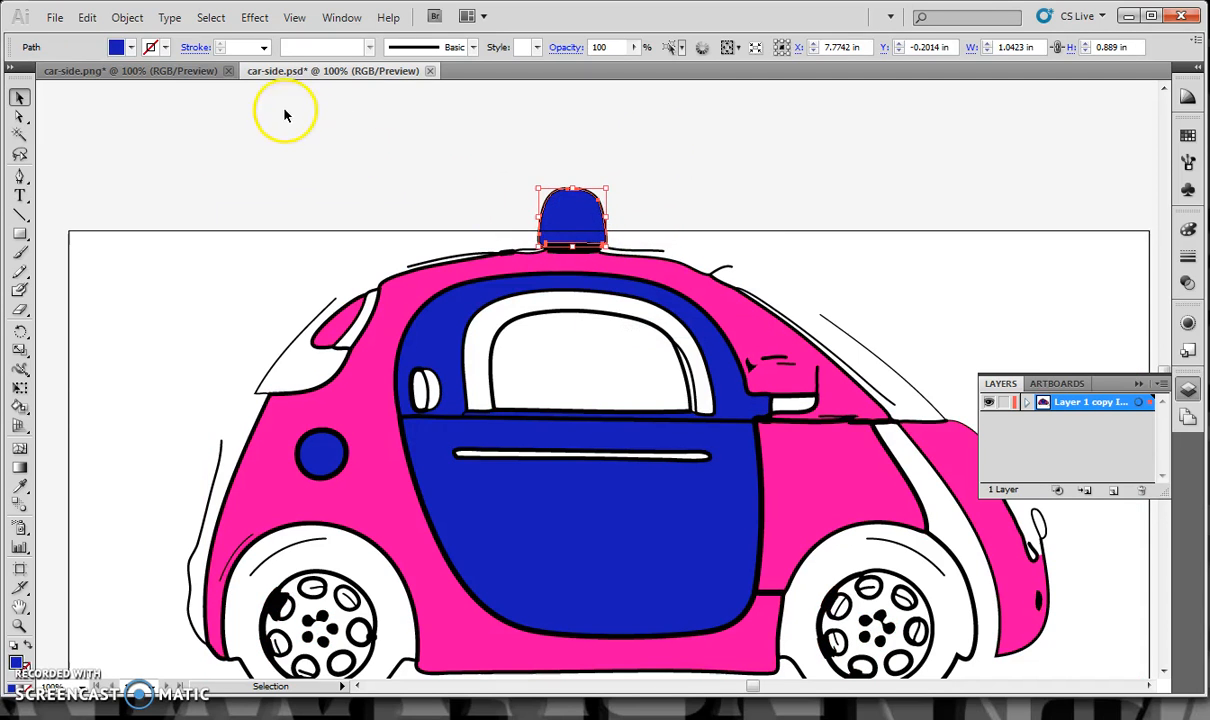
left_click(213, 17)
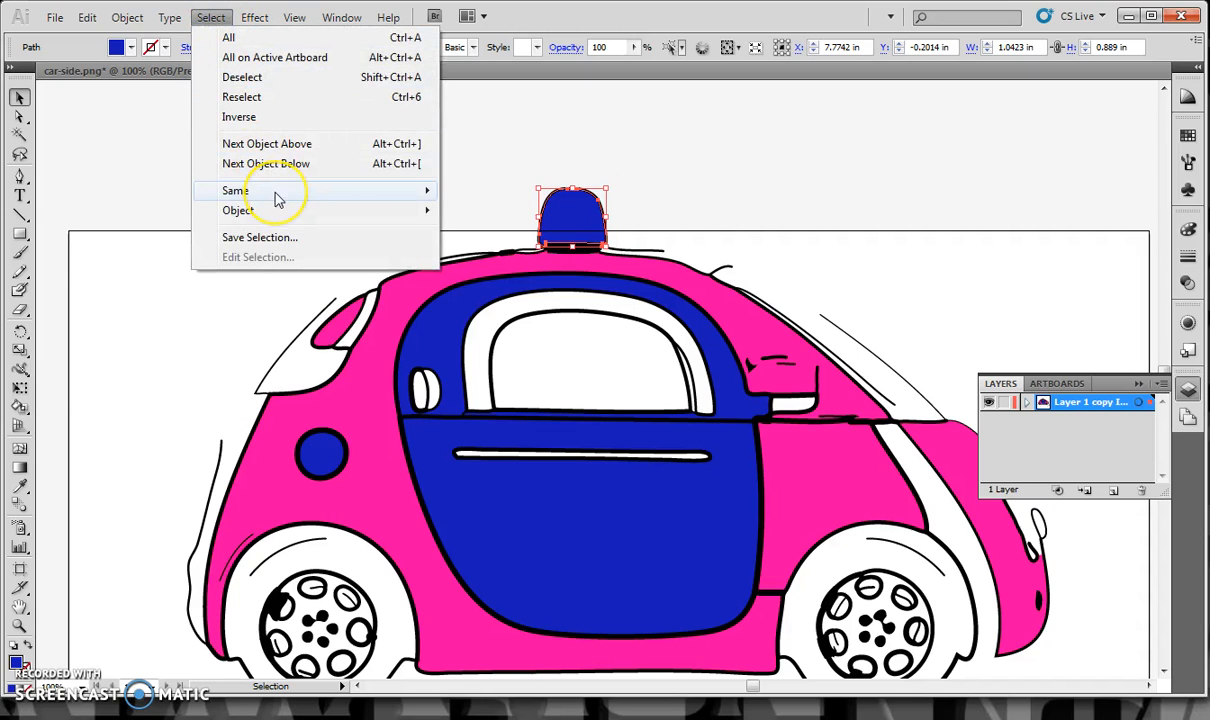
mouse_move(278, 199)
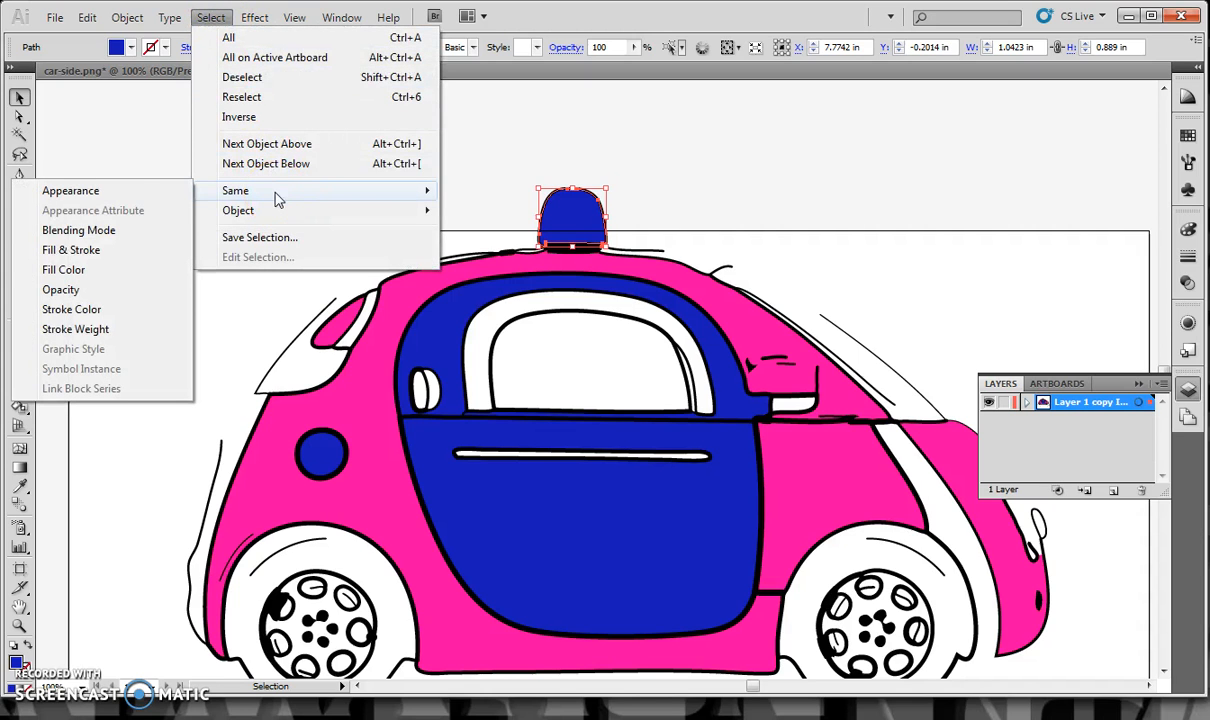
left_click(100, 250)
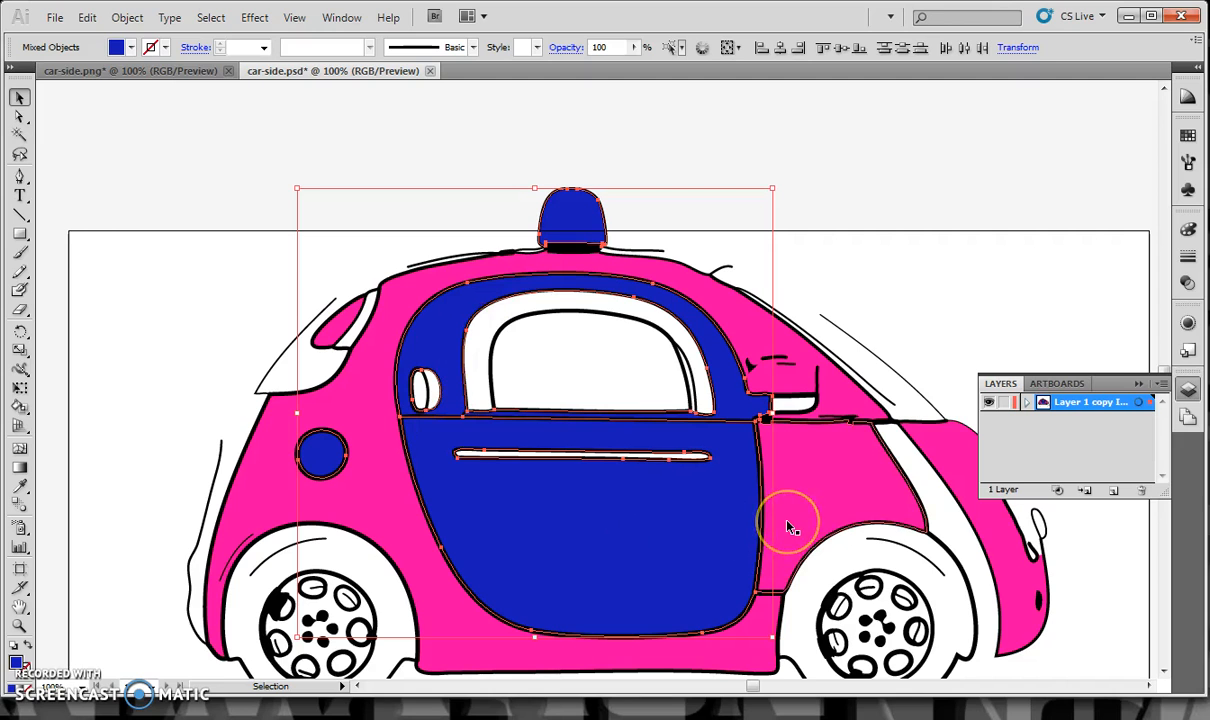
left_click(87, 17)
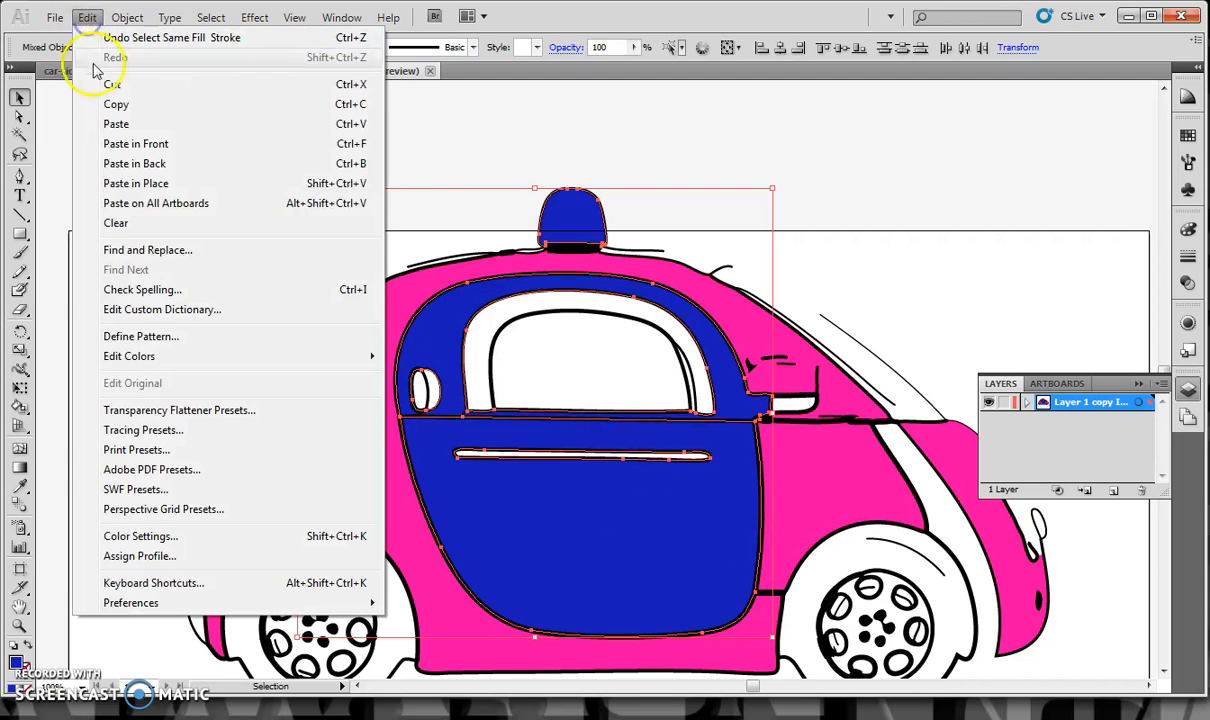
left_click(110, 84)
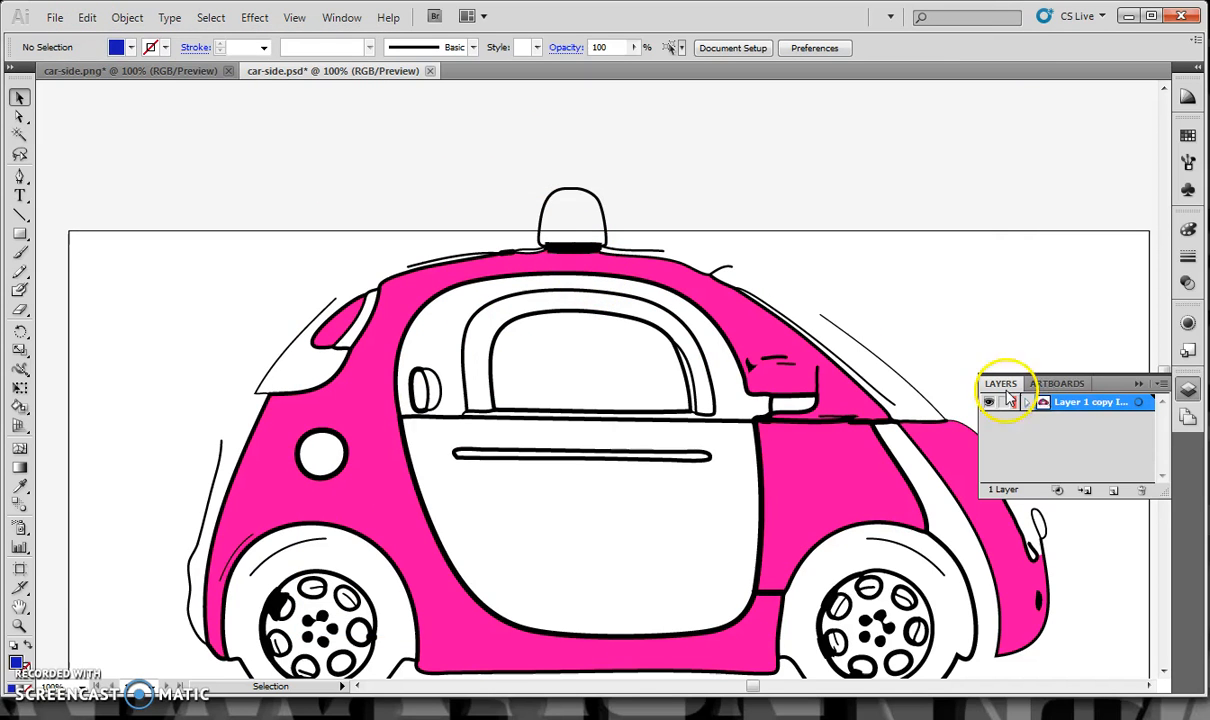
Paste the cut blue shapes in place on a new layer and hide that layer
left_click(1114, 491)
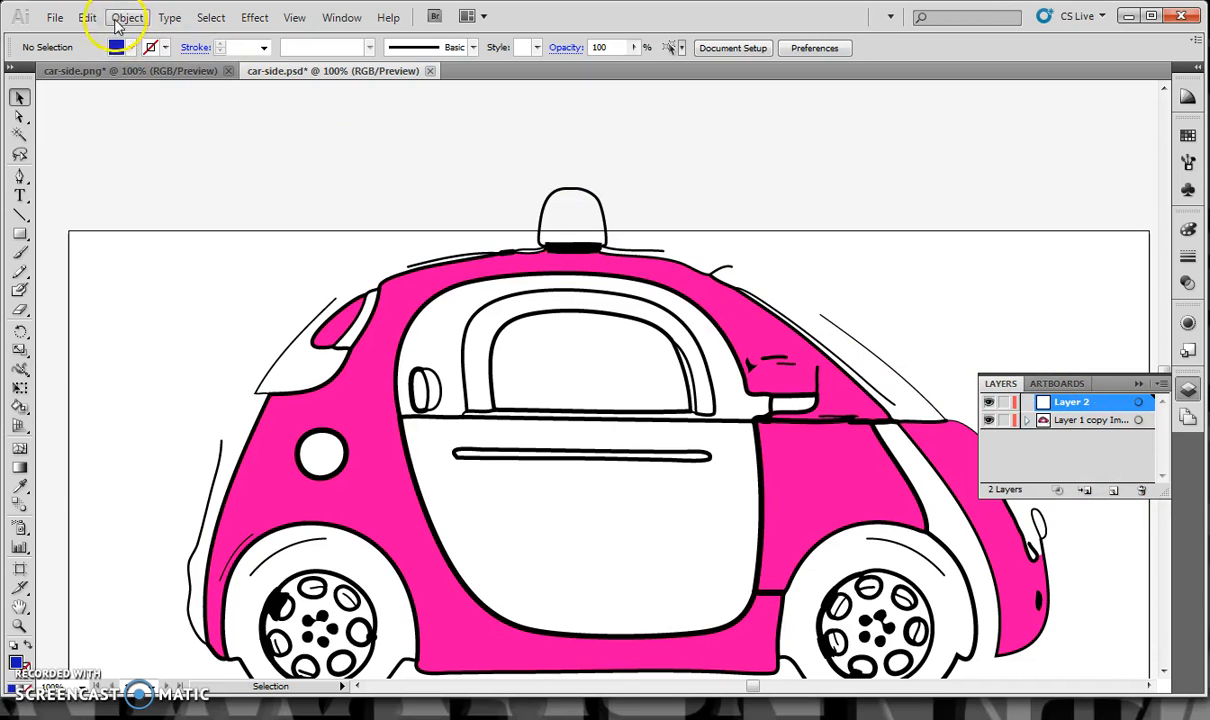
left_click(87, 17)
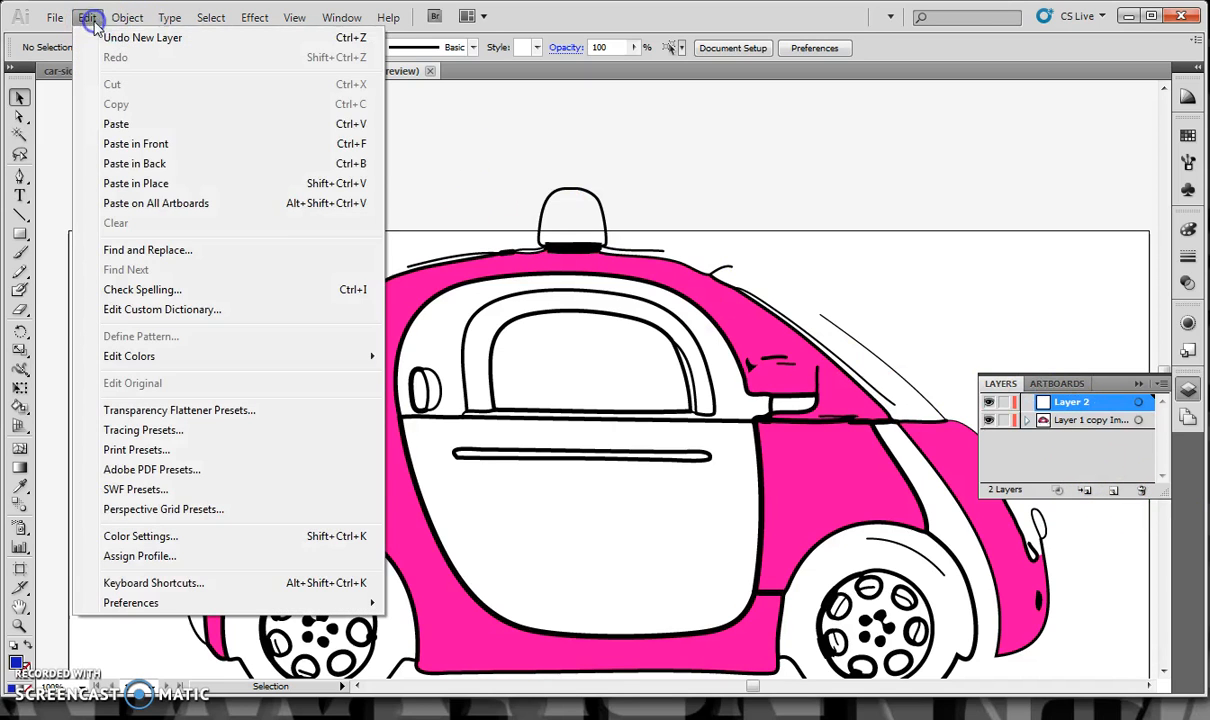
left_click(182, 188)
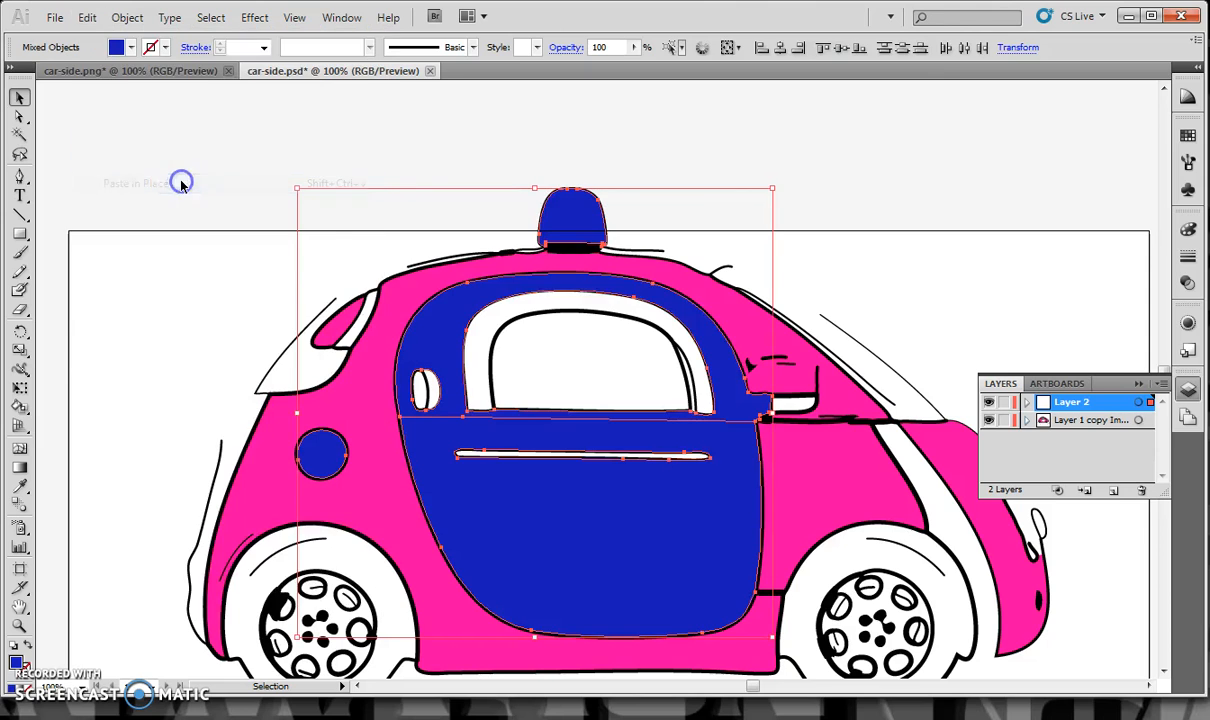
left_click(988, 403)
left_click(988, 403)
left_click(988, 403)
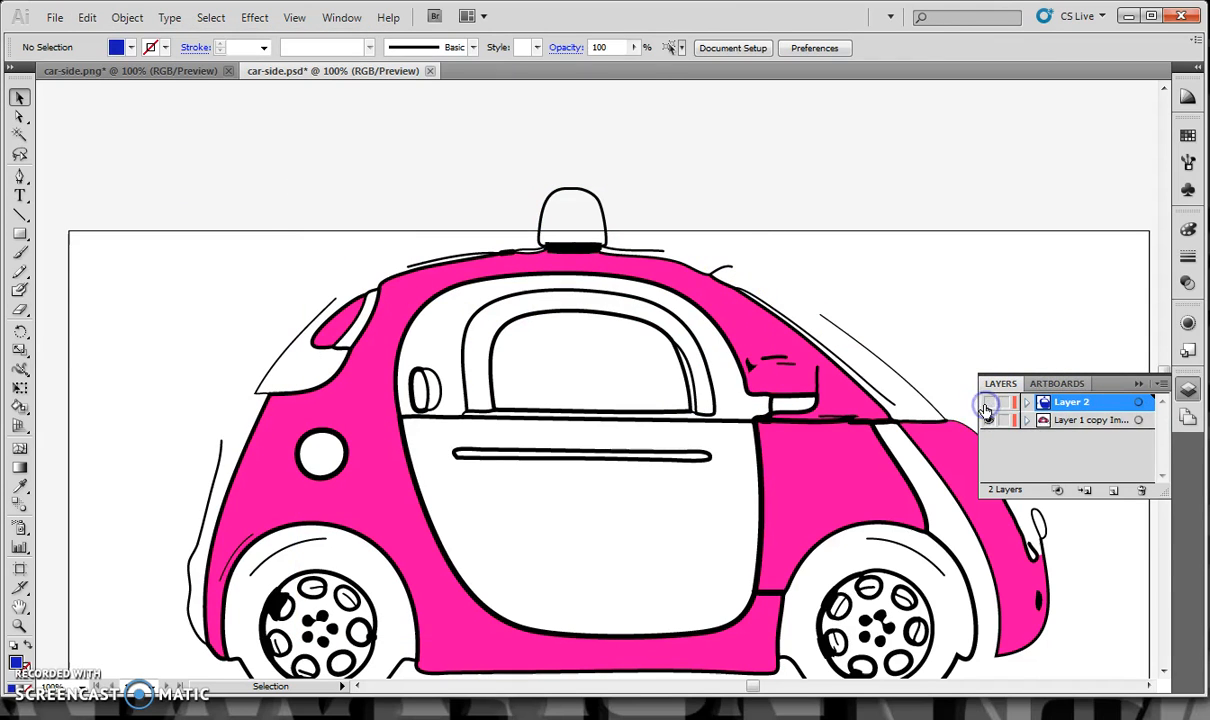
On the line art layer, select all shapes matching the pink front fender's fill and stroke and cut them
left_click(1090, 421)
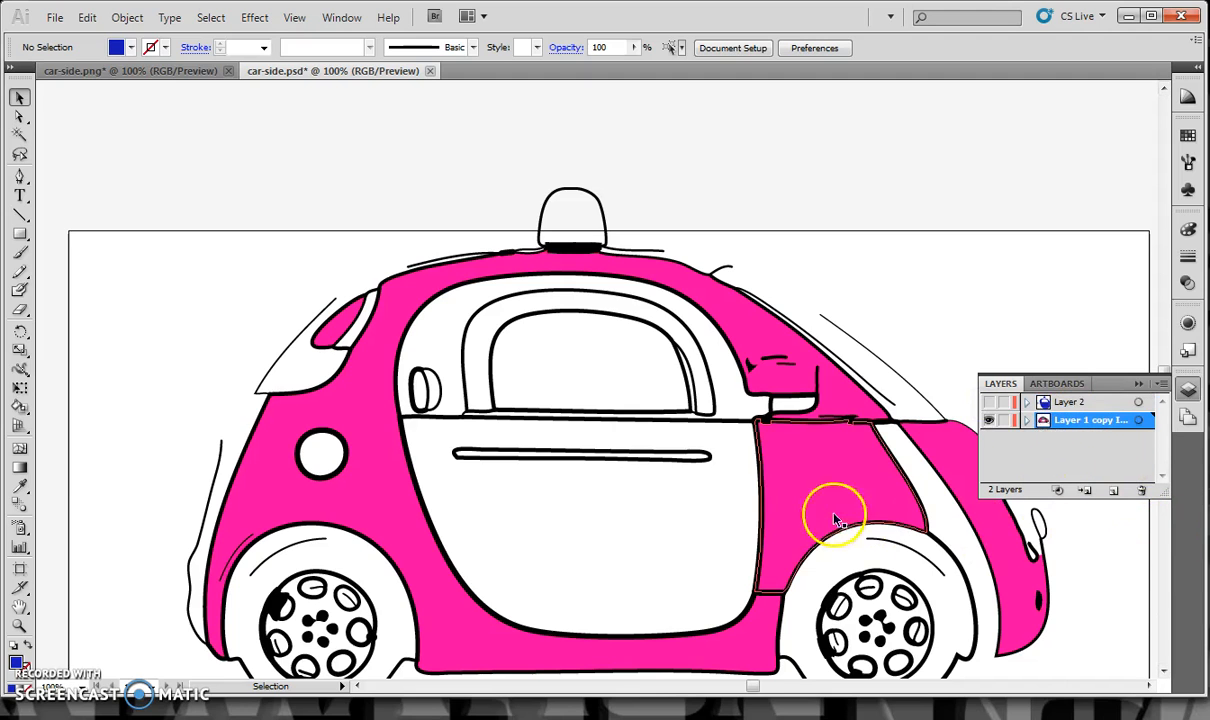
left_click(829, 479)
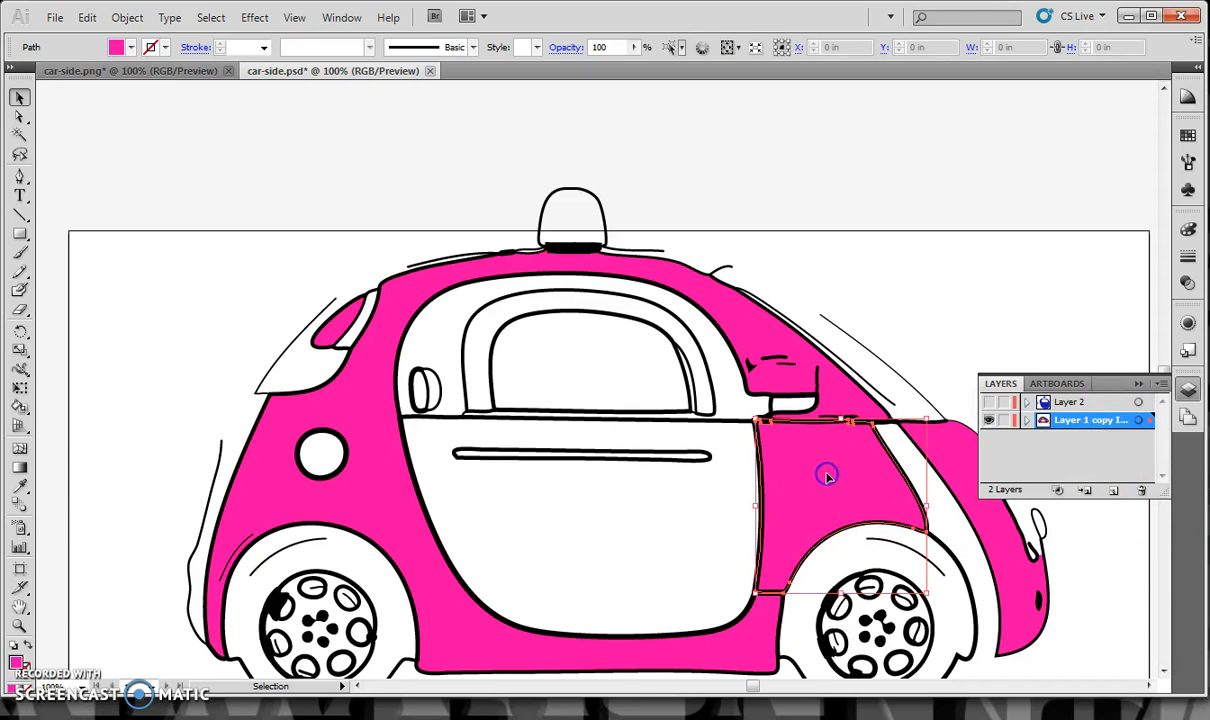
left_click(212, 17)
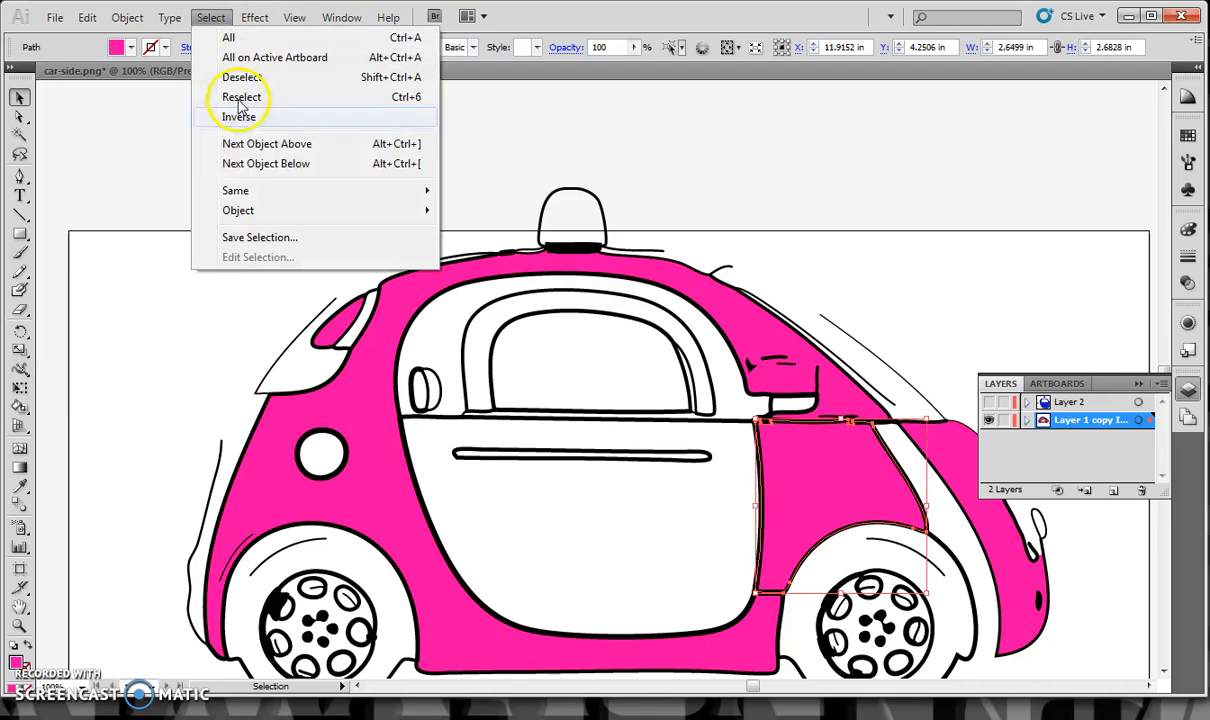
mouse_move(258, 198)
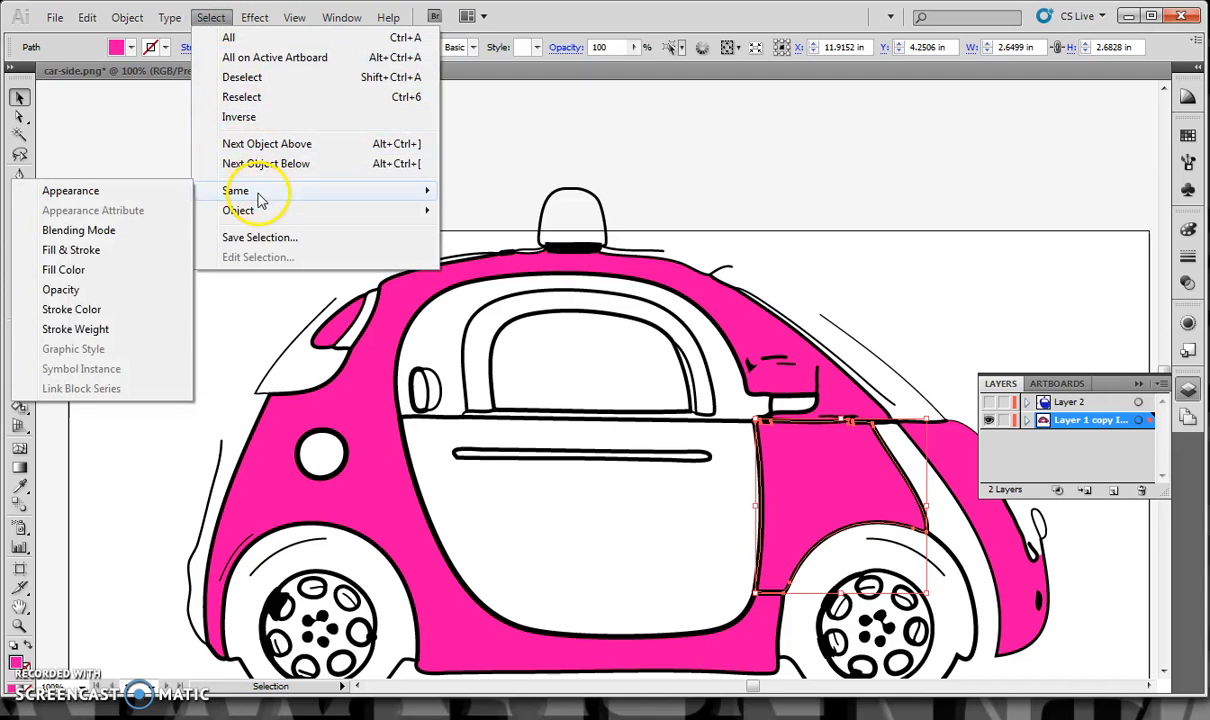
left_click(87, 251)
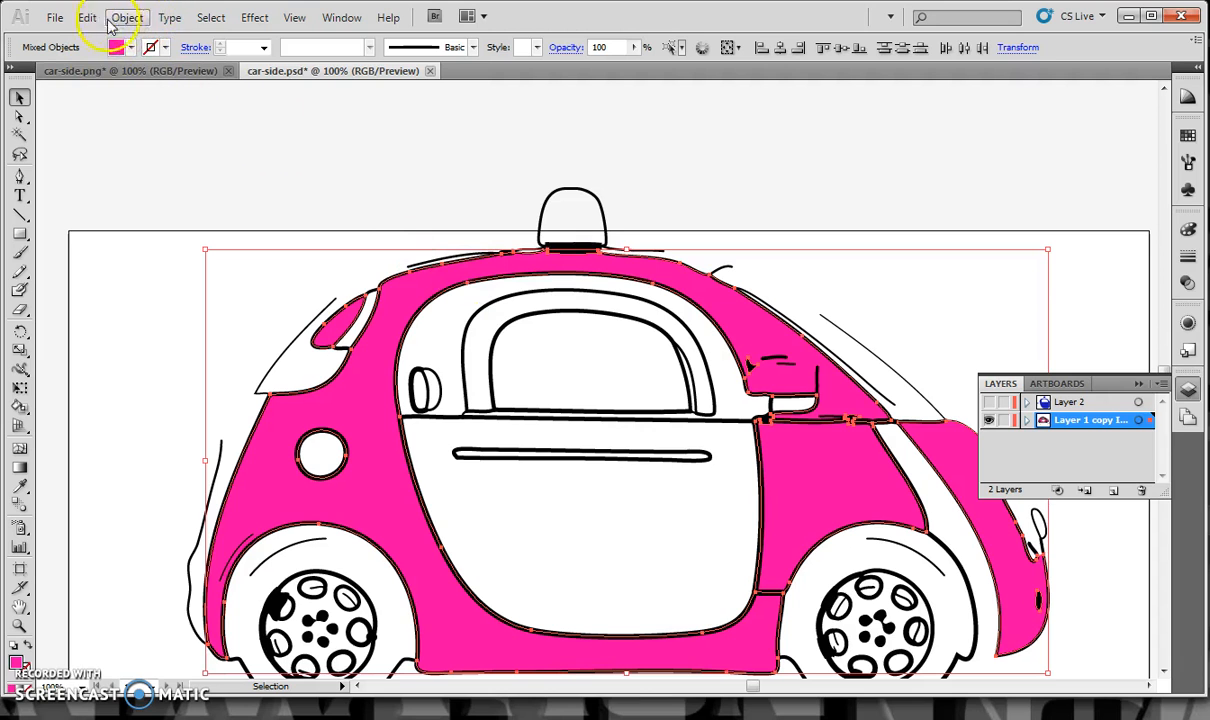
left_click(210, 17)
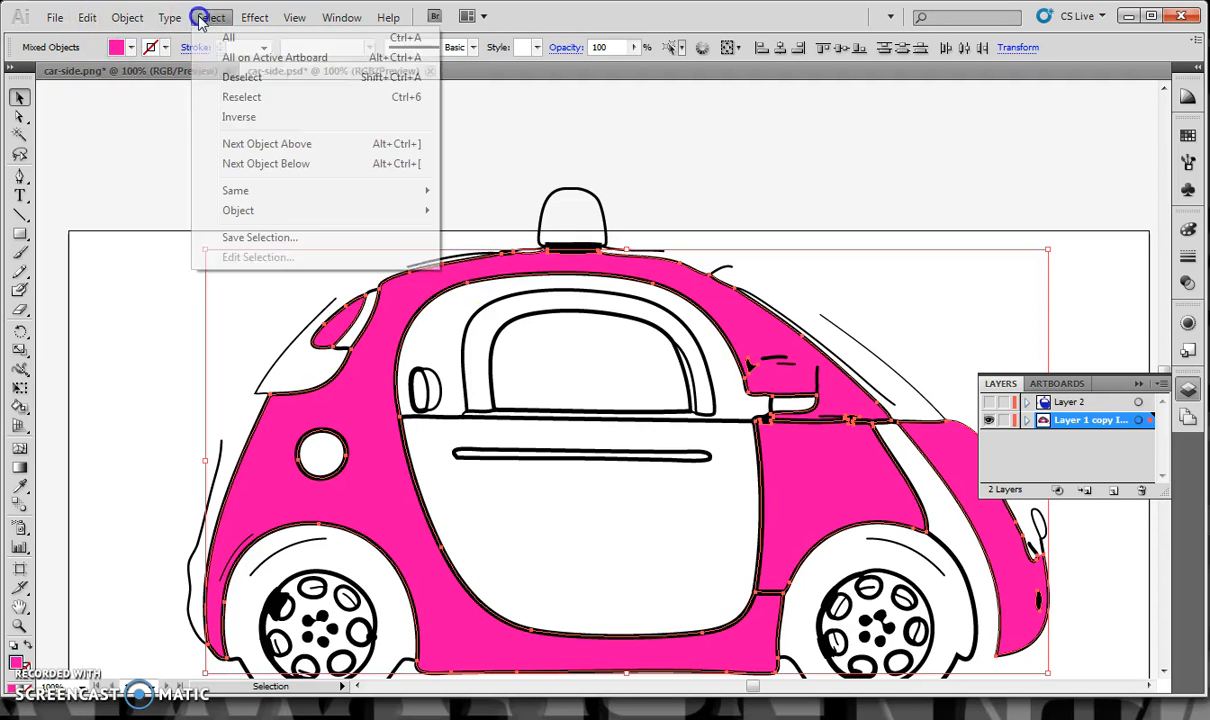
mouse_move(88, 17)
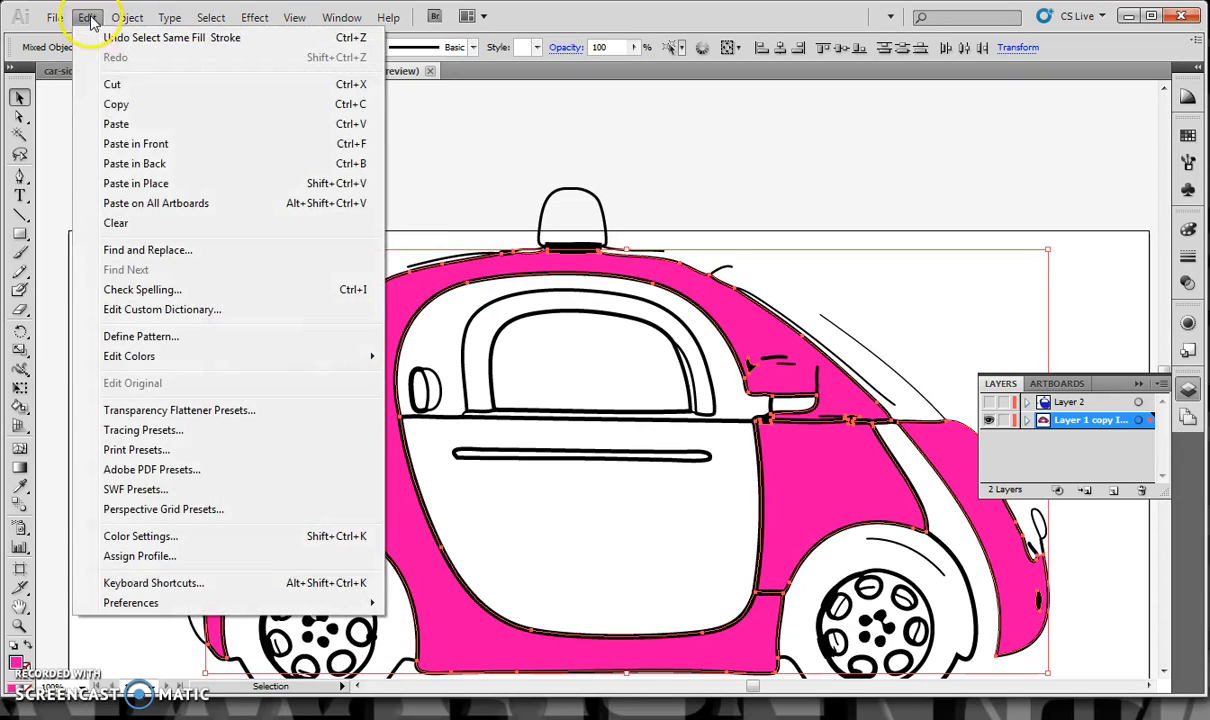
left_click(144, 85)
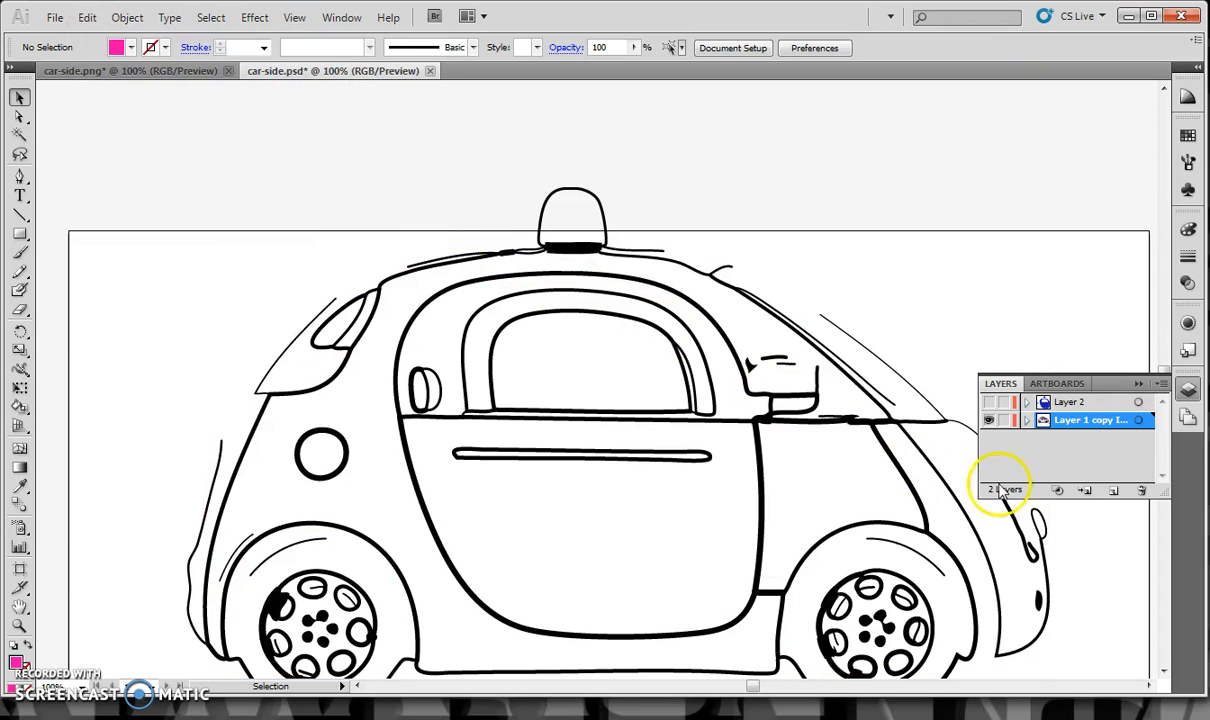
Paste the cut pink shapes in place on a new layer above the line art and hide that layer
left_click(1110, 492)
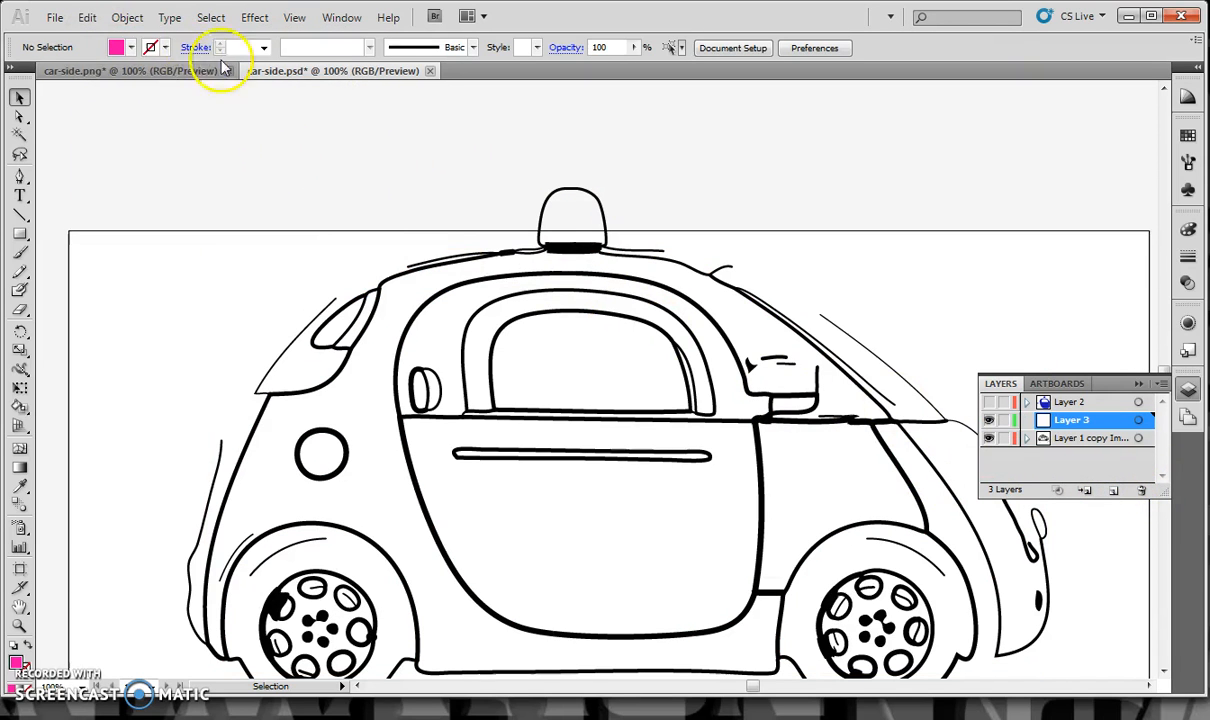
left_click(88, 18)
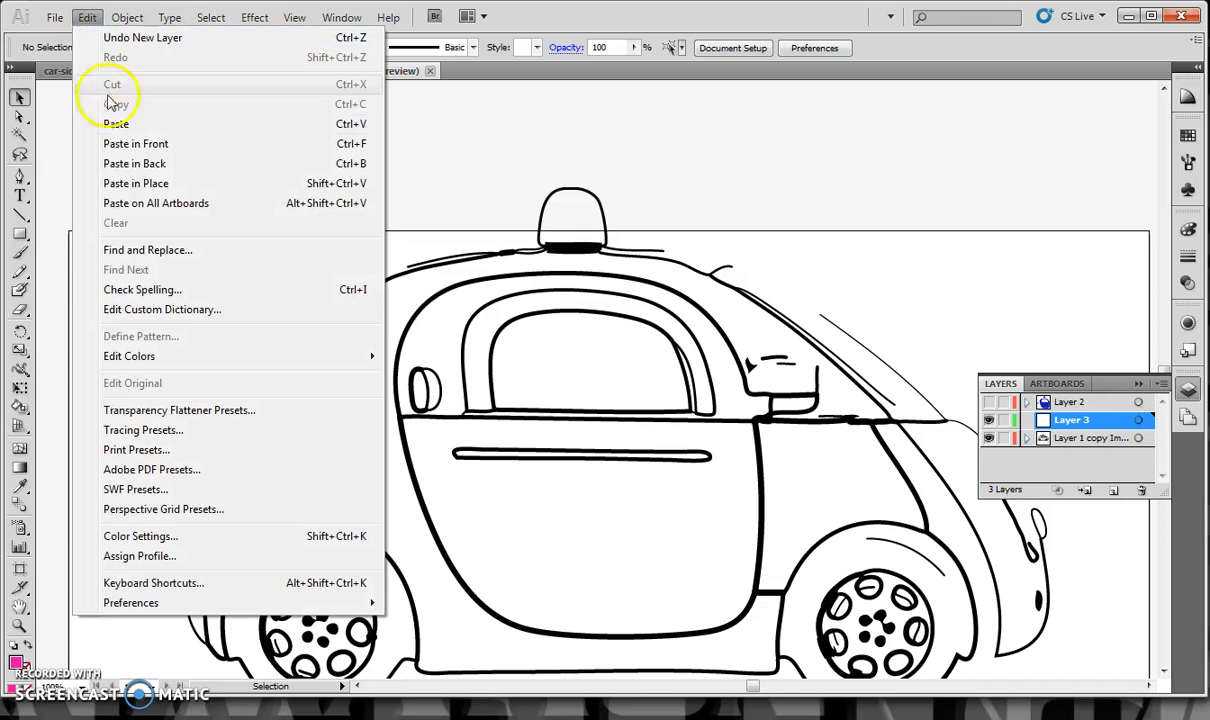
left_click(165, 186)
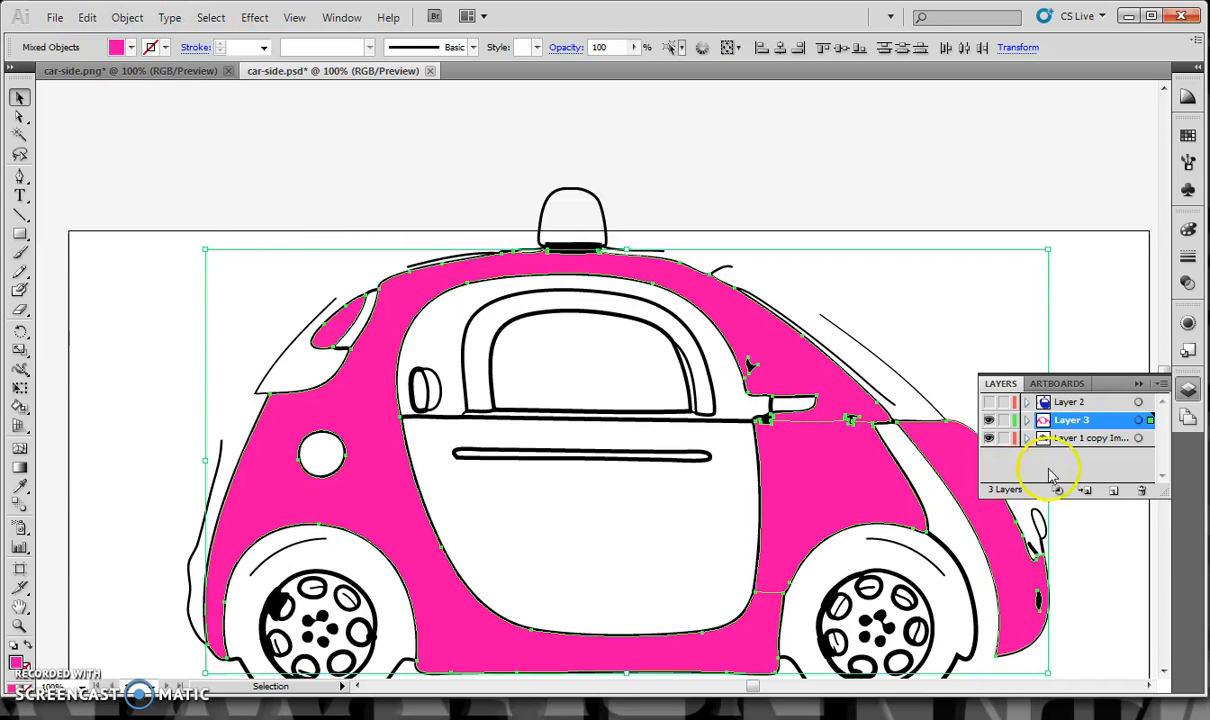
left_click(989, 421)
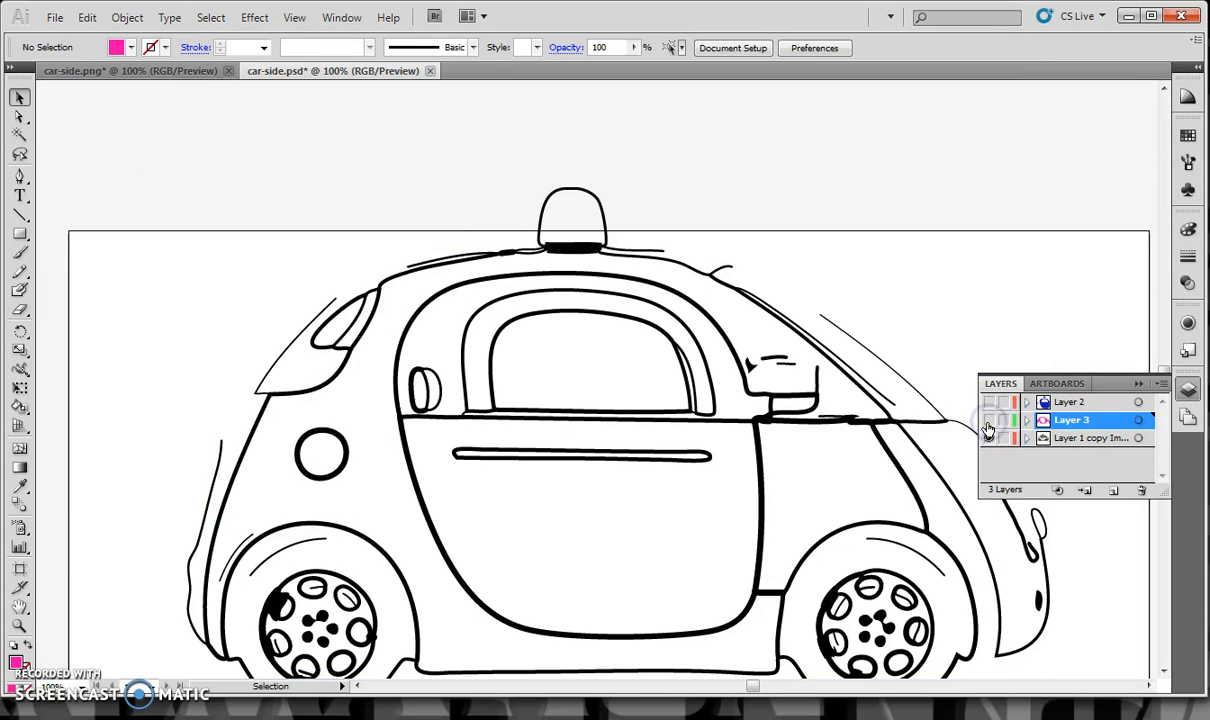
Make the pink and blue fill layers visible over the line art
scroll(805, 531, "down", 3)
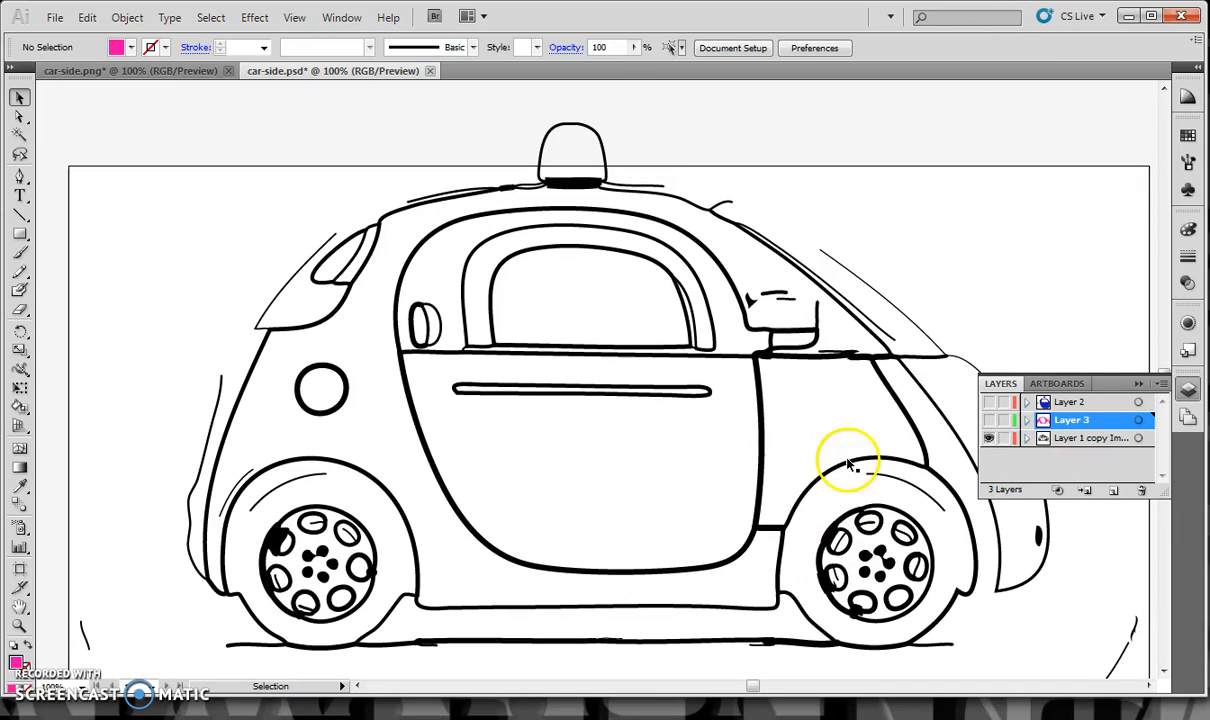
left_click(989, 421)
left_click(990, 403)
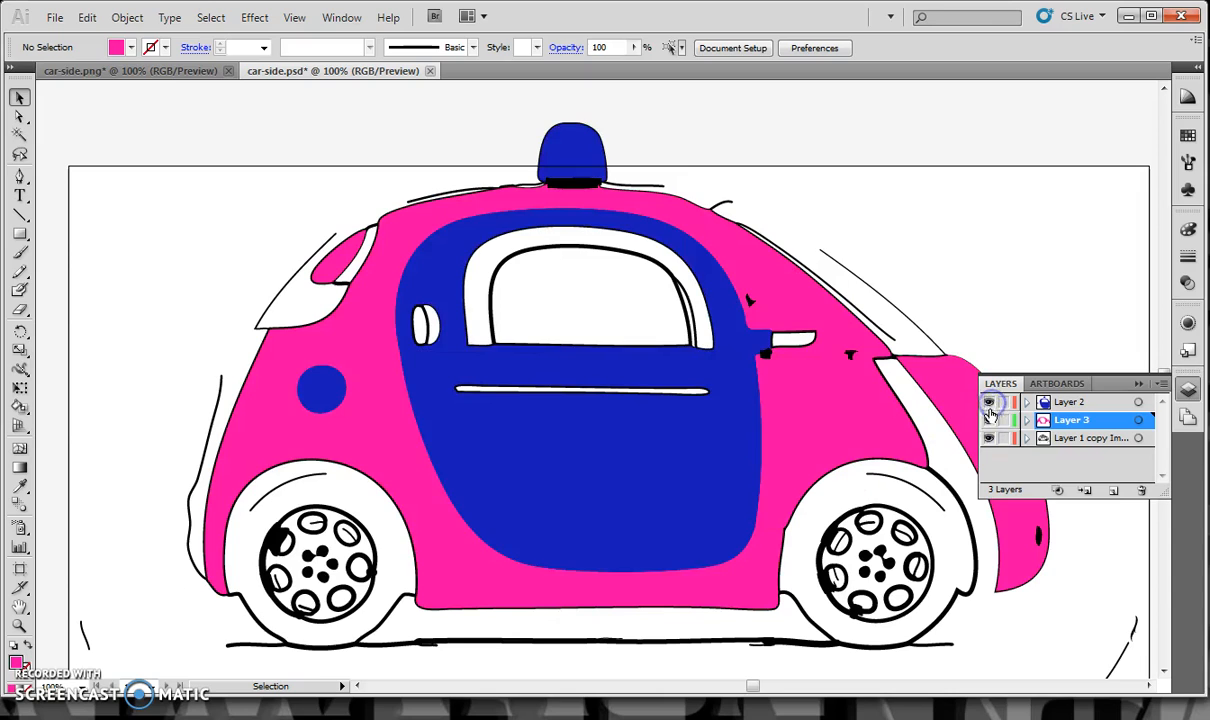